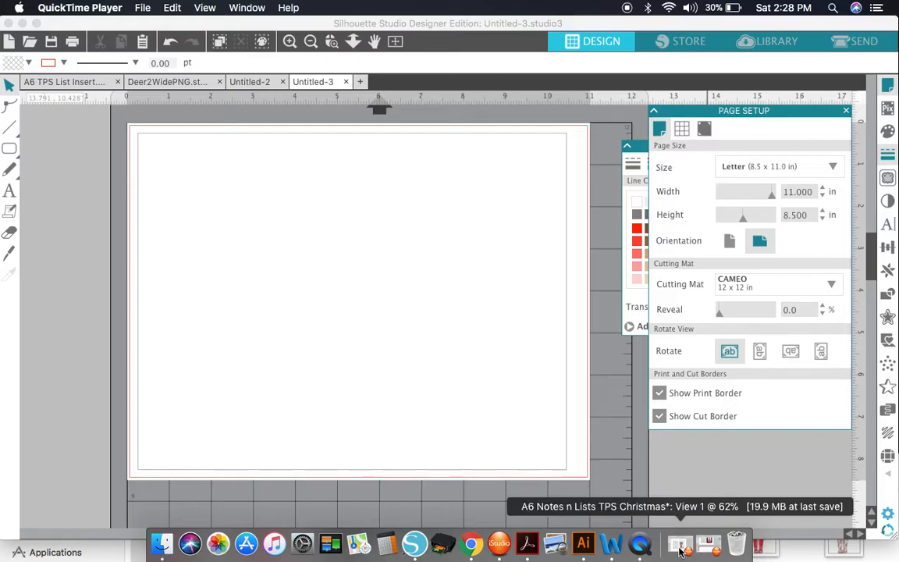
Step: View the A6 Notes n Lists TPS Christmas cover in iStudio Publisher and return to the blank Silhouette Studio page
{"action": "left_click", "coordinate": [680, 548]}
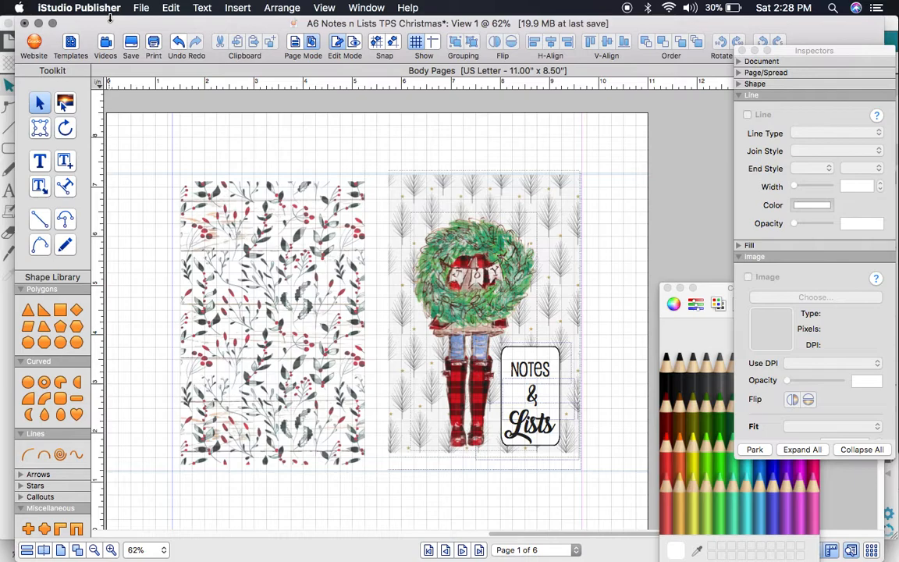
{"action": "left_click", "coordinate": [38, 23]}
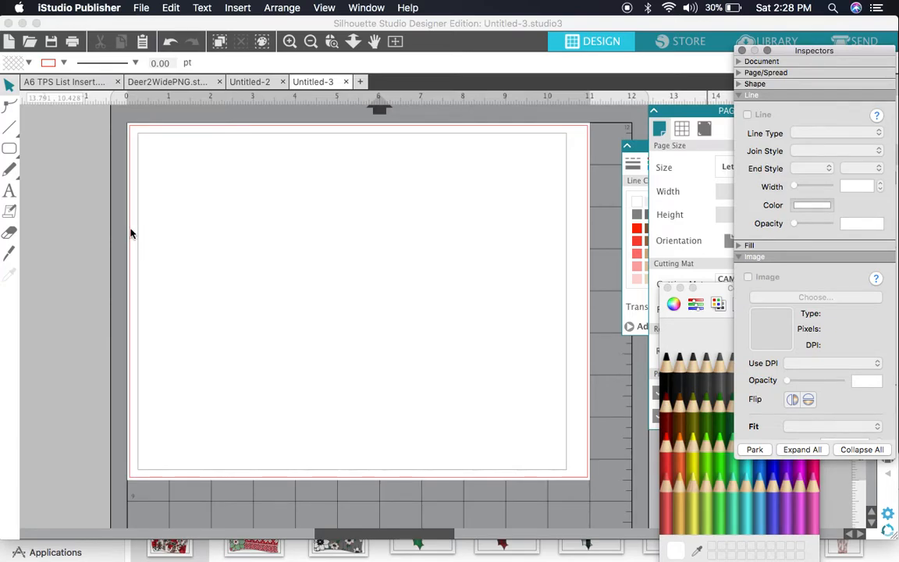
{"action": "left_click", "coordinate": [107, 232]}
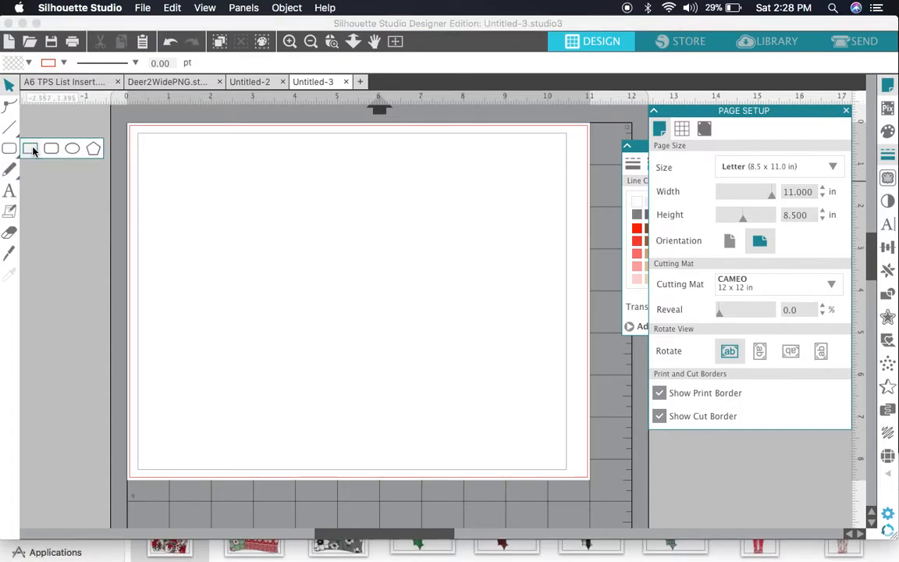
Step: Draw a rectangle about 3.44 in wide and 5.39 in high on the left half of the page
{"action": "left_click", "coordinate": [28, 147]}
{"action": "mouse_move", "coordinate": [212, 179]}
{"action": "left_mouse_down"}
{"action": "mouse_move", "coordinate": [211, 400]}
{"action": "mouse_move", "coordinate": [365, 405]}
{"action": "mouse_move", "coordinate": [357, 406]}
{"action": "left_mouse_up"}
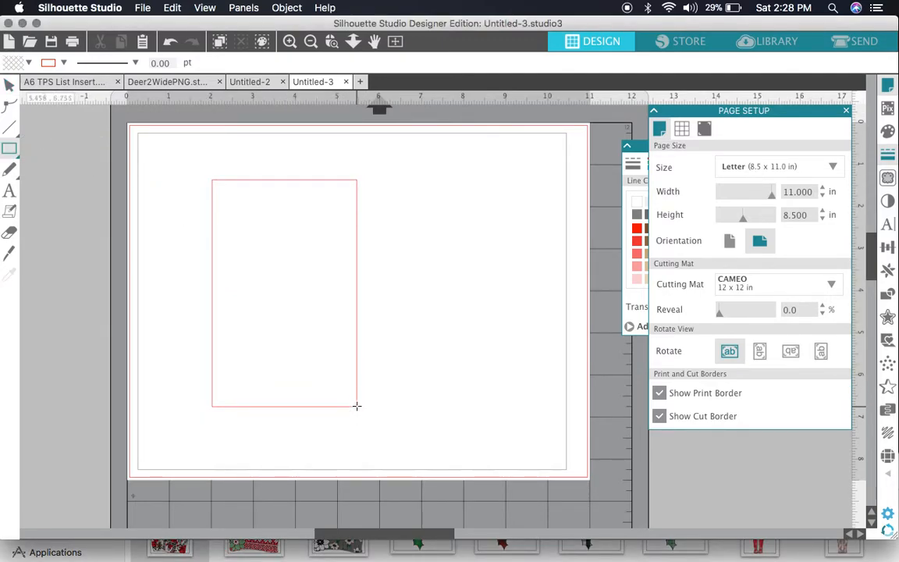
{"action": "left_click", "coordinate": [10, 86]}
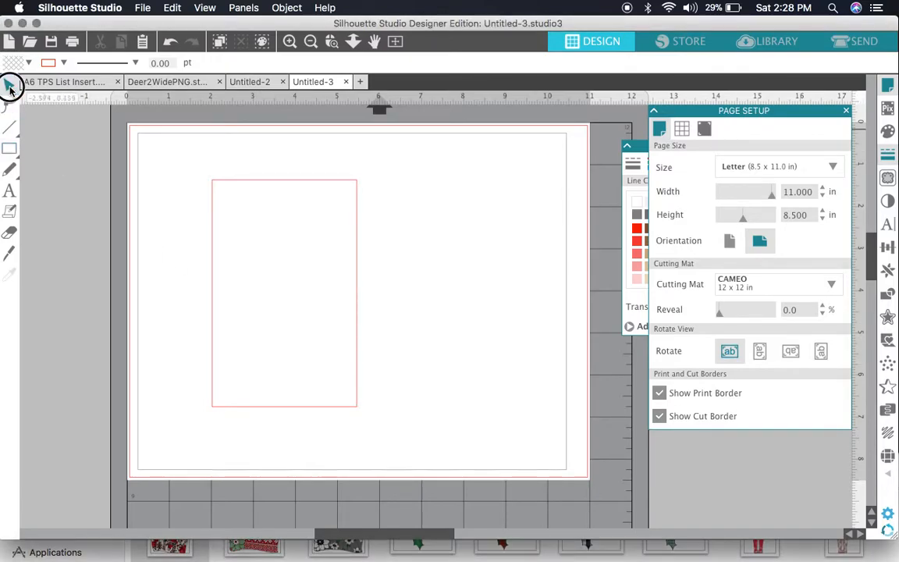
Step: Resize the rectangle to 4.000 in wide and 6.000 in high
{"action": "left_click", "coordinate": [218, 186]}
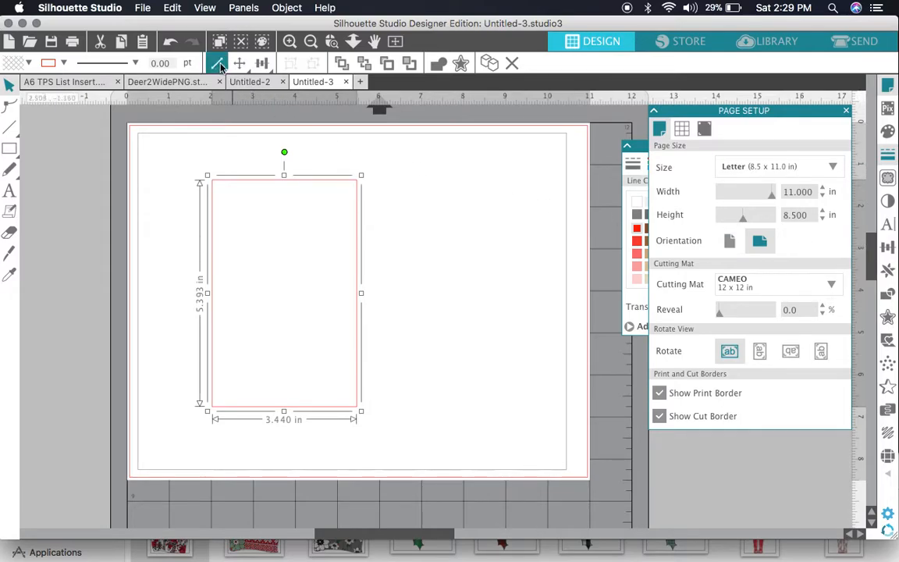
{"action": "mouse_move", "coordinate": [218, 64]}
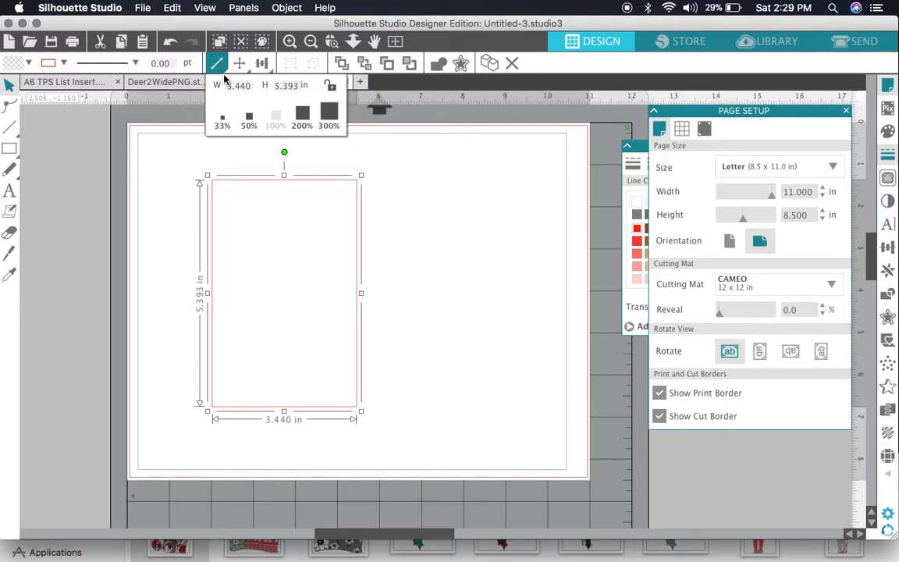
{"action": "left_click", "coordinate": [248, 86]}
{"action": "left_click_drag", "start_coordinate": [248, 85], "coordinate": [225, 88]}
{"action": "type", "text": "4.00"}
{"action": "key", "text": "Tab"}
{"action": "type", "text": "6"}
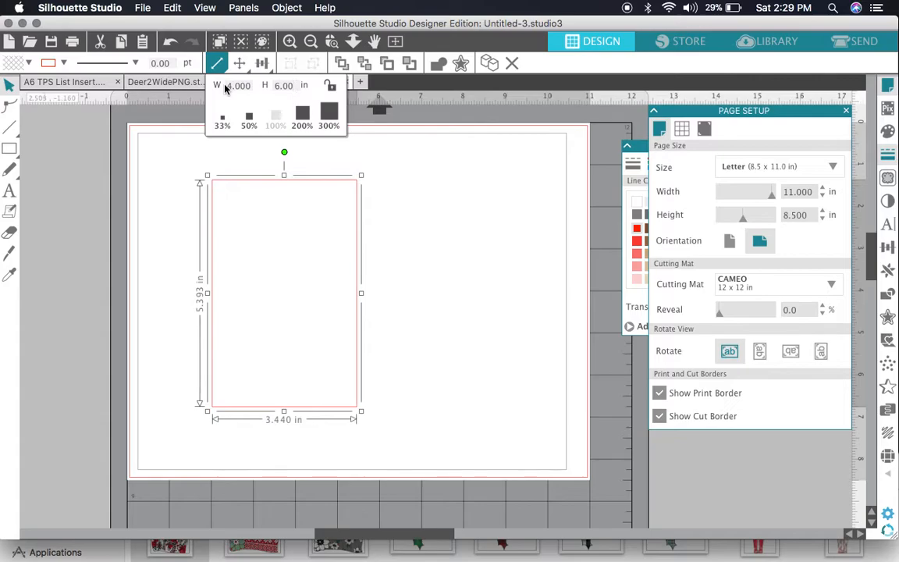
{"action": "key", "text": "Return"}
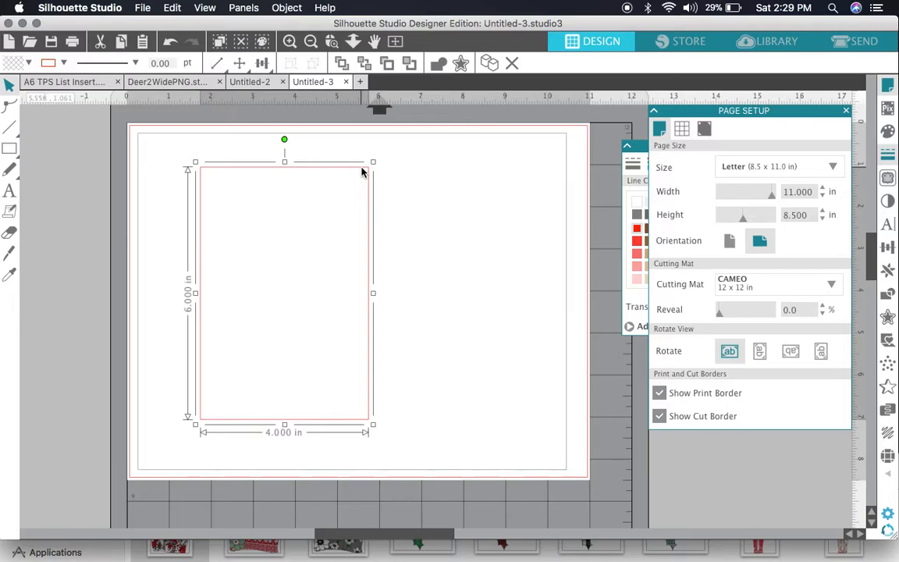
Step: Duplicate the 4 by 6 in rectangle and place the copy beside the original, leaving a narrow gap between them
{"action": "key", "text": "super+d"}
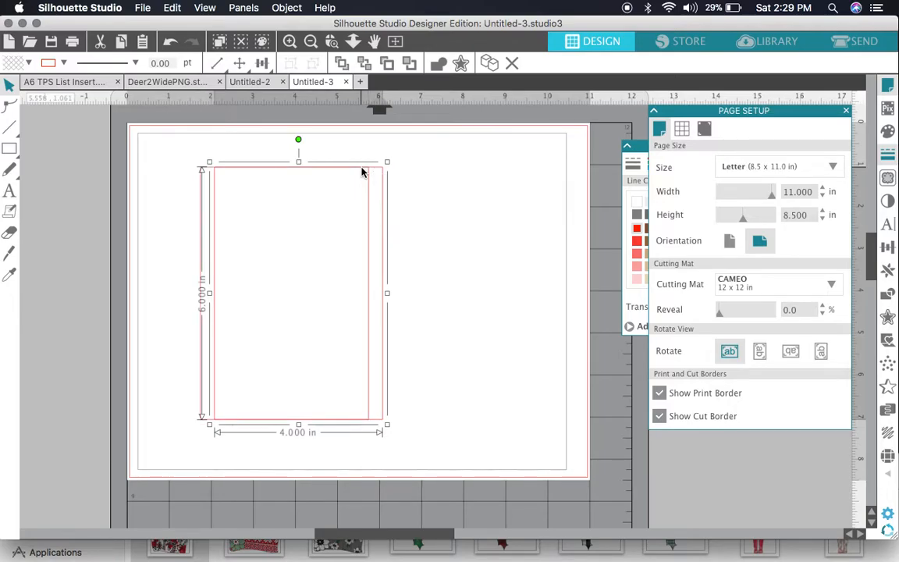
{"action": "left_click", "coordinate": [172, 9]}
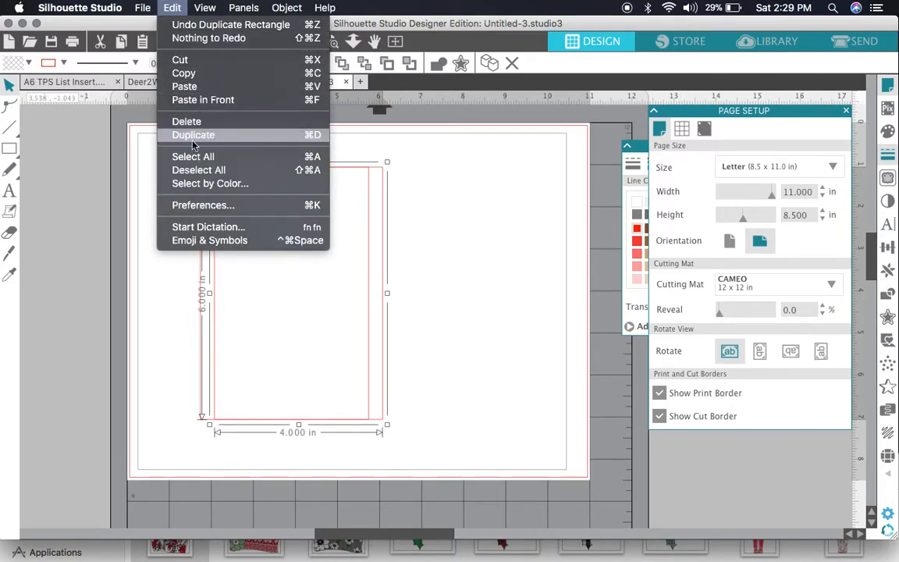
{"action": "left_click", "coordinate": [139, 206]}
{"action": "left_click_drag", "start_coordinate": [379, 176], "coordinate": [557, 178]}
{"action": "left_click", "coordinate": [341, 150]}
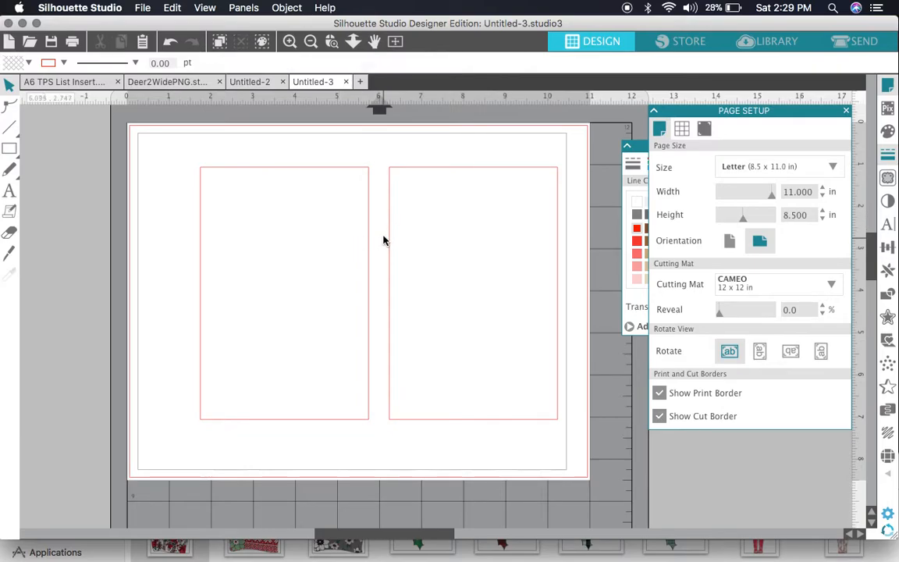
Step: Draw a narrow spine rectangle about 0.43 in wide and 6.01 in high in the gap between the two large rectangles
{"action": "left_click", "coordinate": [30, 149]}
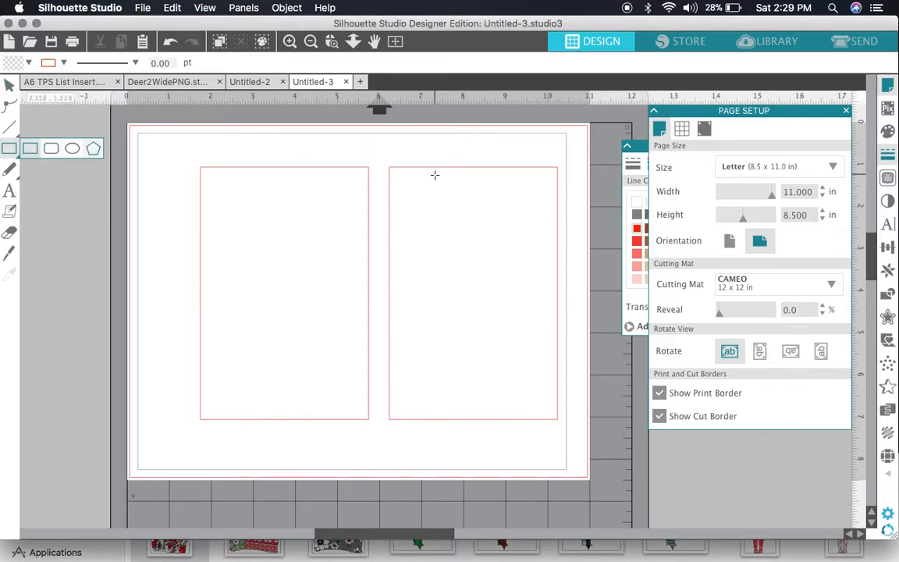
{"action": "mouse_move", "coordinate": [369, 166]}
{"action": "left_mouse_down"}
{"action": "mouse_move", "coordinate": [393, 359]}
{"action": "mouse_move", "coordinate": [386, 419]}
{"action": "left_mouse_up"}
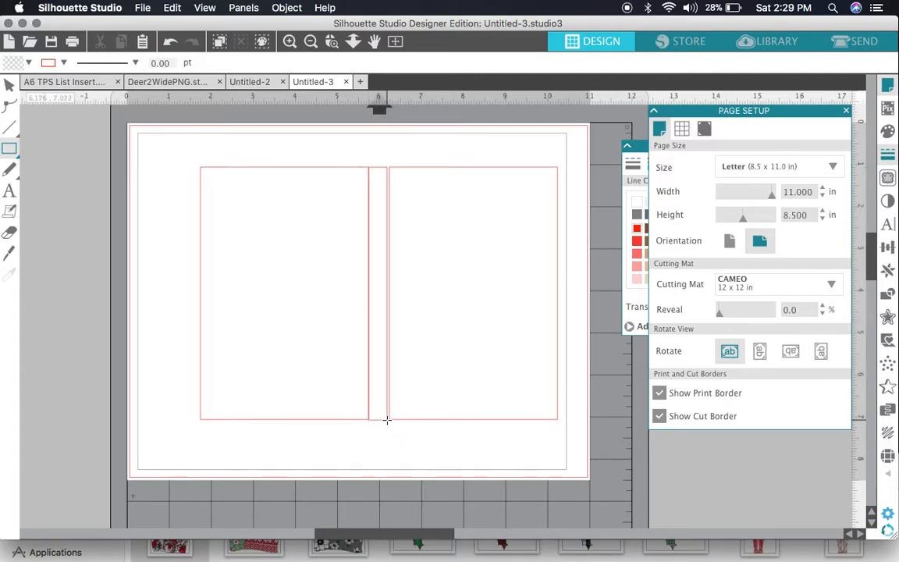
{"action": "left_click", "coordinate": [8, 83]}
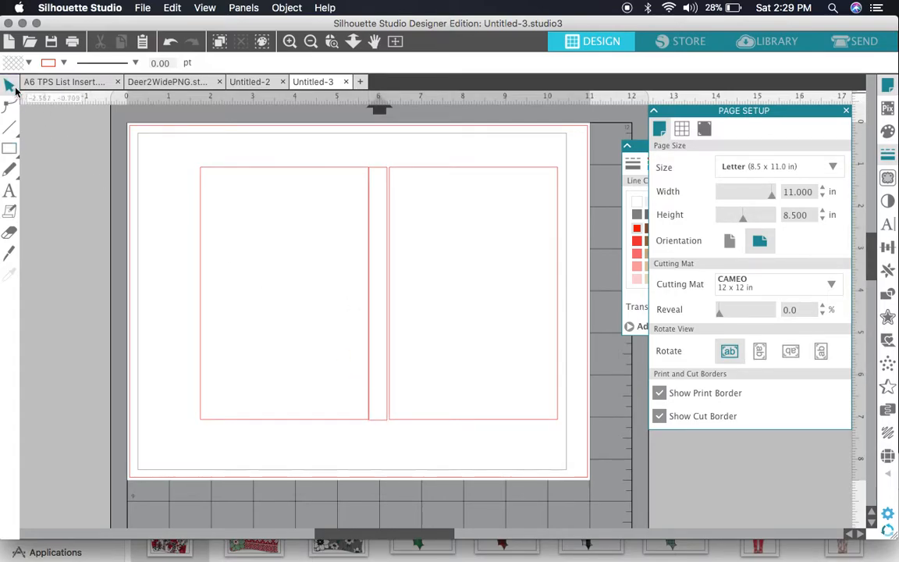
Step: Resize the spine rectangle to 0.250 in wide and 6.000 in high
{"action": "left_click", "coordinate": [376, 172]}
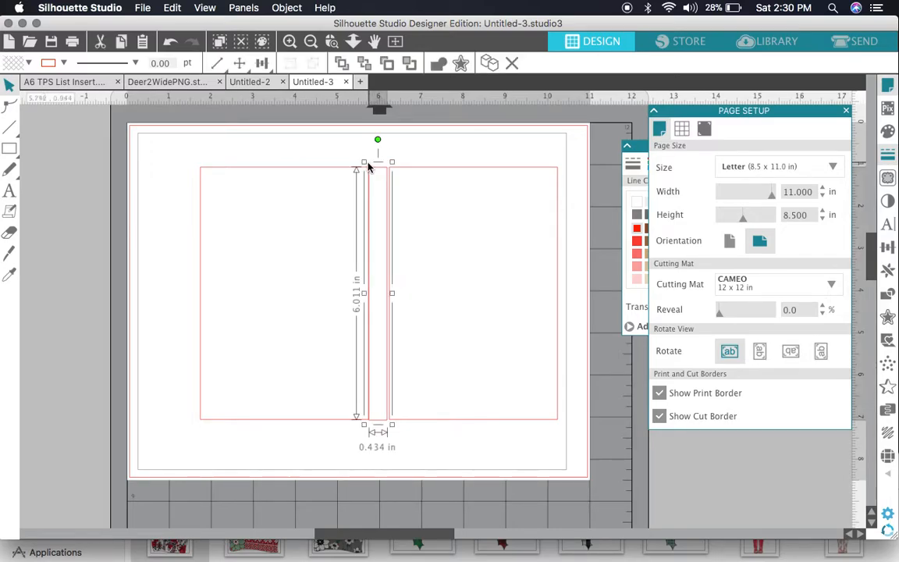
{"action": "left_click", "coordinate": [217, 62]}
{"action": "left_click", "coordinate": [249, 91]}
{"action": "left_click_drag", "start_coordinate": [250, 90], "coordinate": [227, 92]}
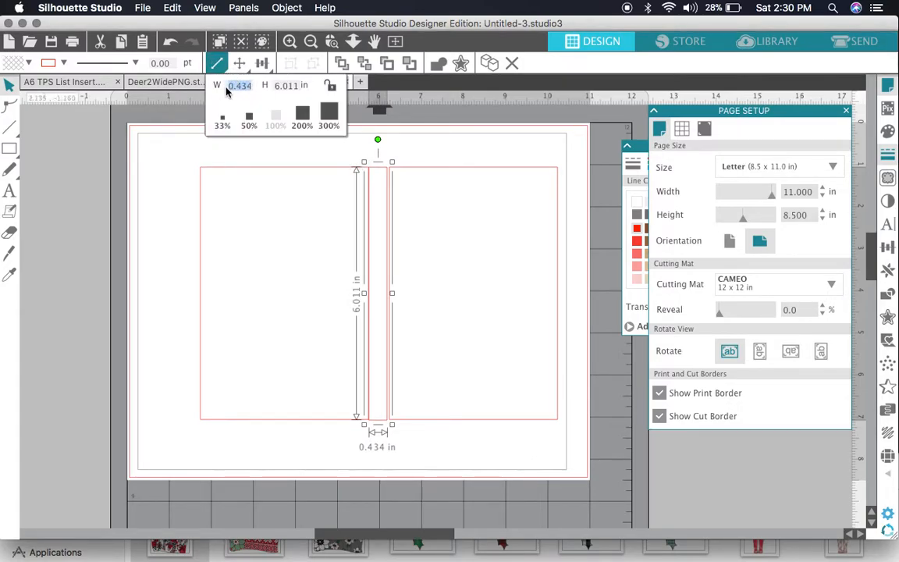
{"action": "key", "text": "BackSpace"}
{"action": "type", "text": "25"}
{"action": "key", "text": "Tab"}
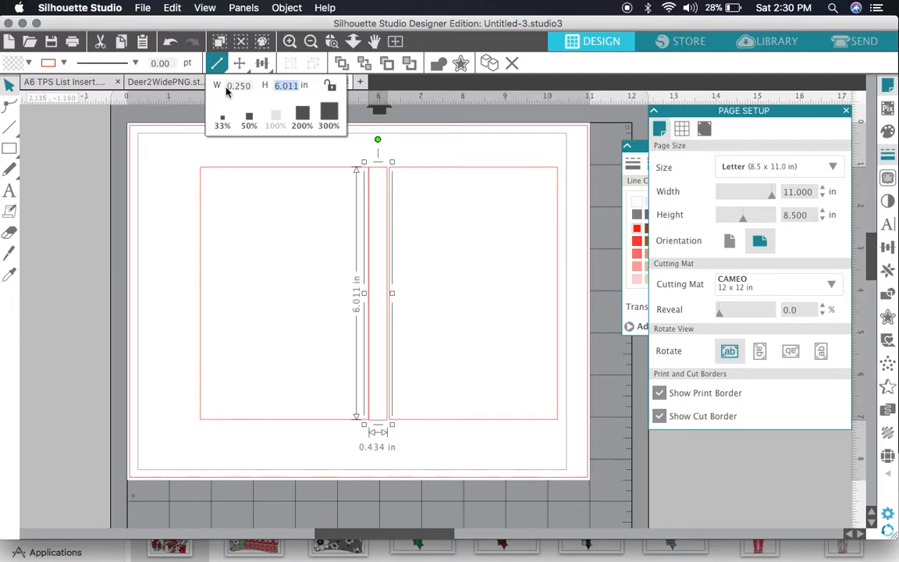
{"action": "type", "text": "6.00"}
{"action": "key", "text": "Return"}
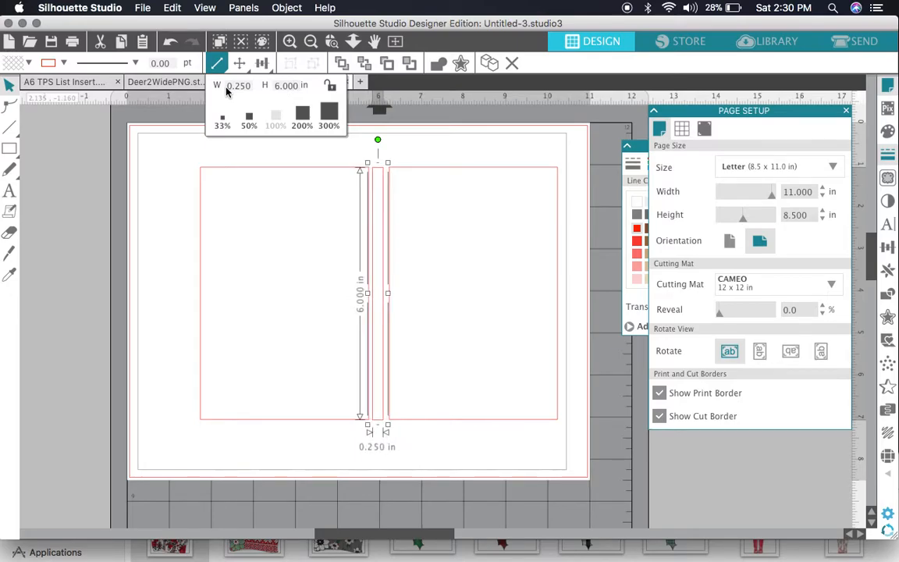
{"action": "left_click", "coordinate": [433, 156]}
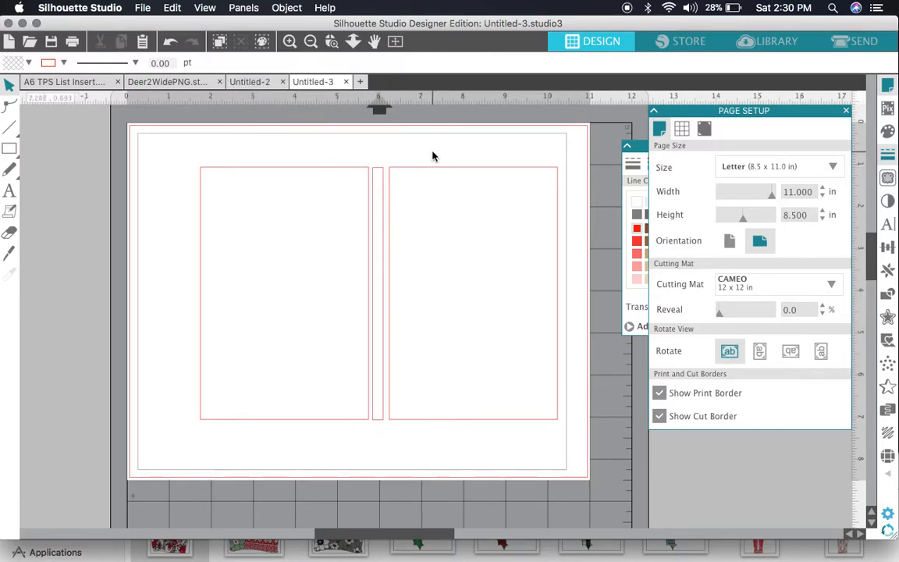
Step: Nudge the spine rectangle left until it touches the right edge of the left rectangle
{"action": "left_click", "coordinate": [291, 42]}
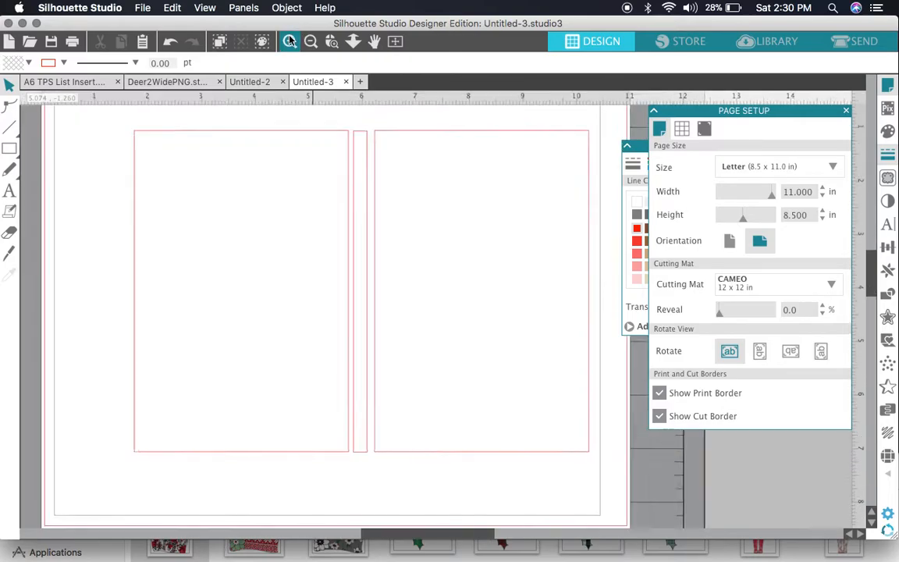
{"action": "scroll", "coordinate": [333, 129], "scroll_direction": "up", "scroll_amount": 2}
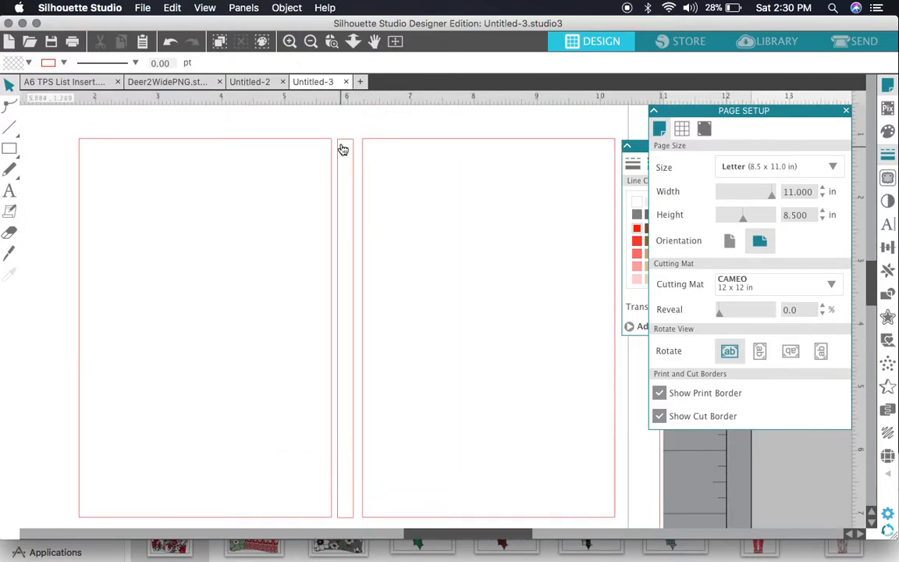
{"action": "left_click", "coordinate": [343, 140]}
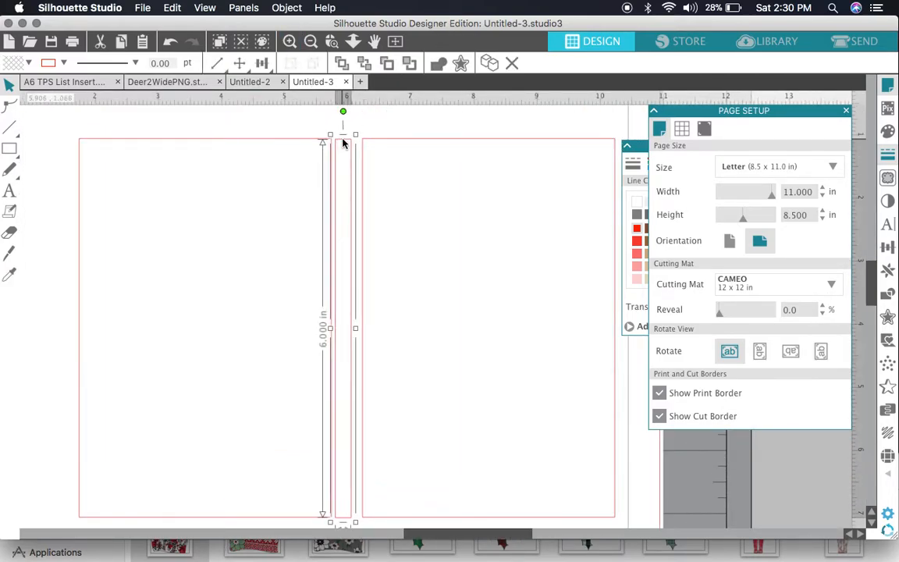
{"action": "key", "text": "Left"}
{"action": "key", "text": "Left"}
{"action": "key", "text": "Left"}
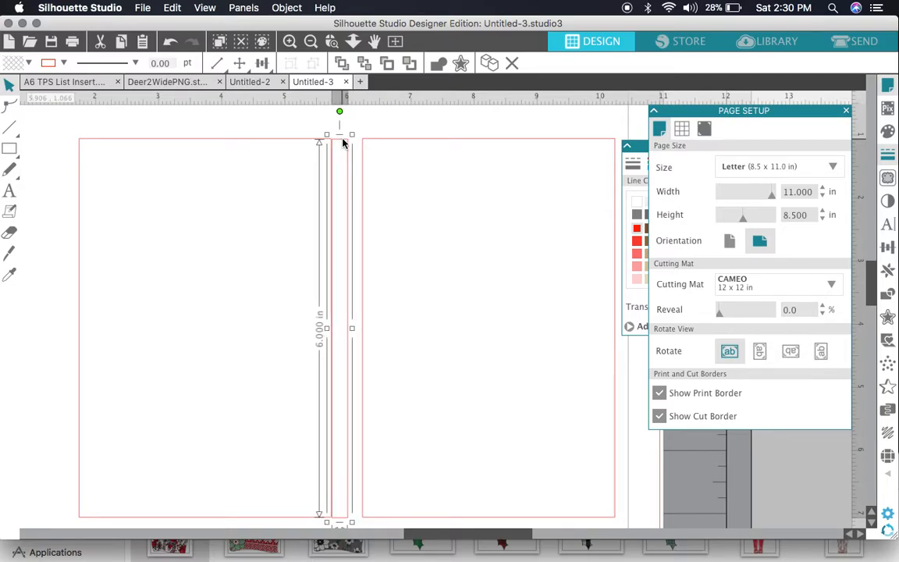
Step: Nudge the right rectangle left until it meets the right edge of the spine rectangle
{"action": "left_click", "coordinate": [370, 143]}
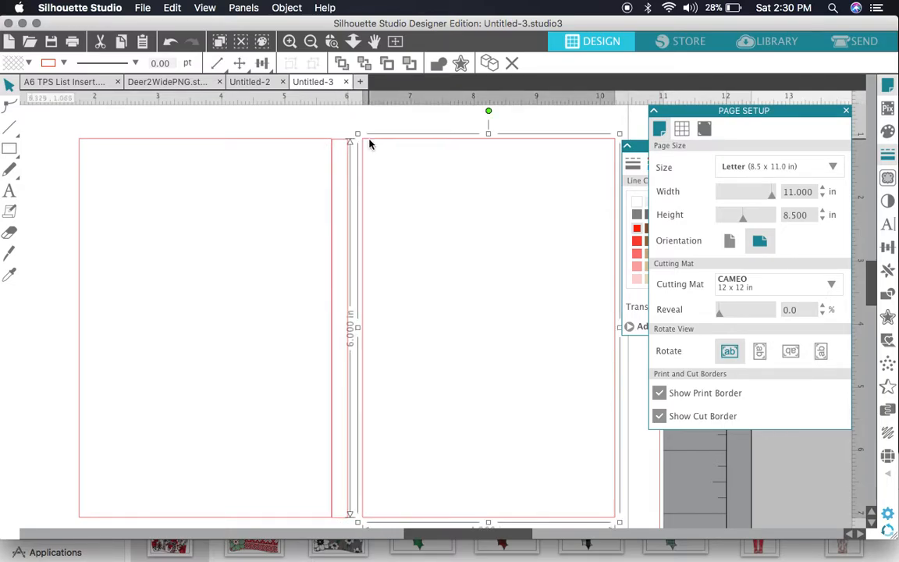
{"action": "key", "text": "Left"}
{"action": "key", "text": "Left"}
{"action": "key", "text": "Left"}
{"action": "key", "text": "Left"}
{"action": "key", "text": "Left"}
{"action": "key", "text": "Left"}
{"action": "key", "text": "Left"}
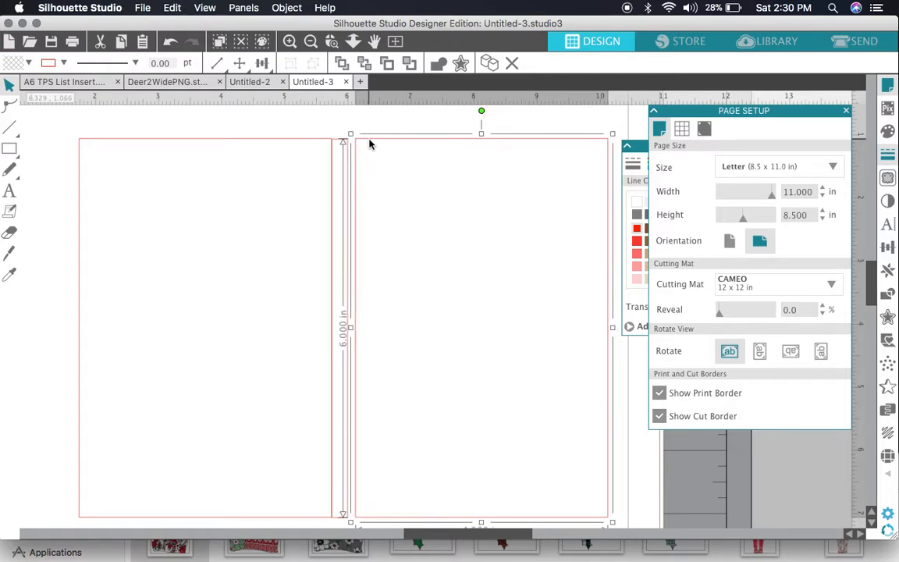
{"action": "key", "text": "Left"}
{"action": "key", "text": "Left"}
{"action": "key", "text": "Left"}
{"action": "key", "text": "Left"}
{"action": "key", "text": "Left"}
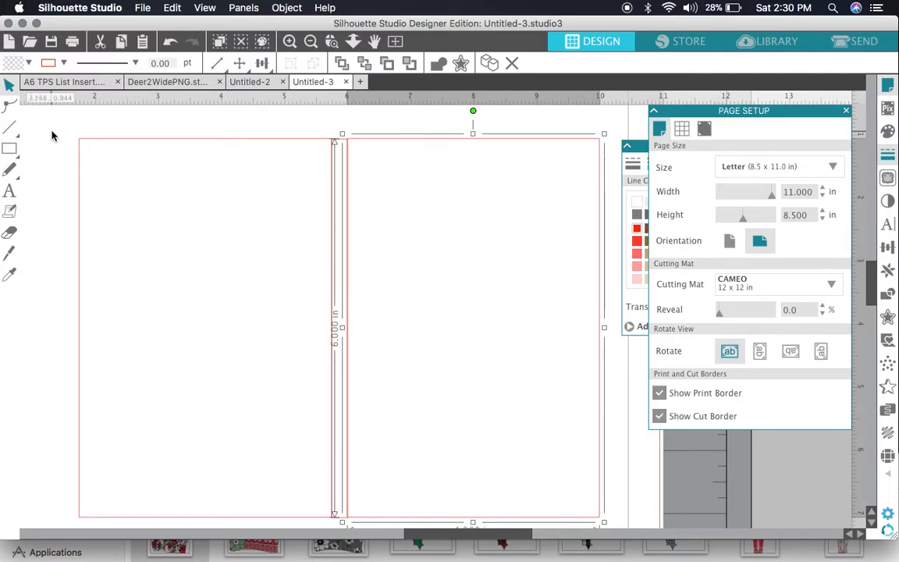
Step: Select all three rectangles and align their top edges
{"action": "left_click_drag", "start_coordinate": [52, 134], "coordinate": [467, 169]}
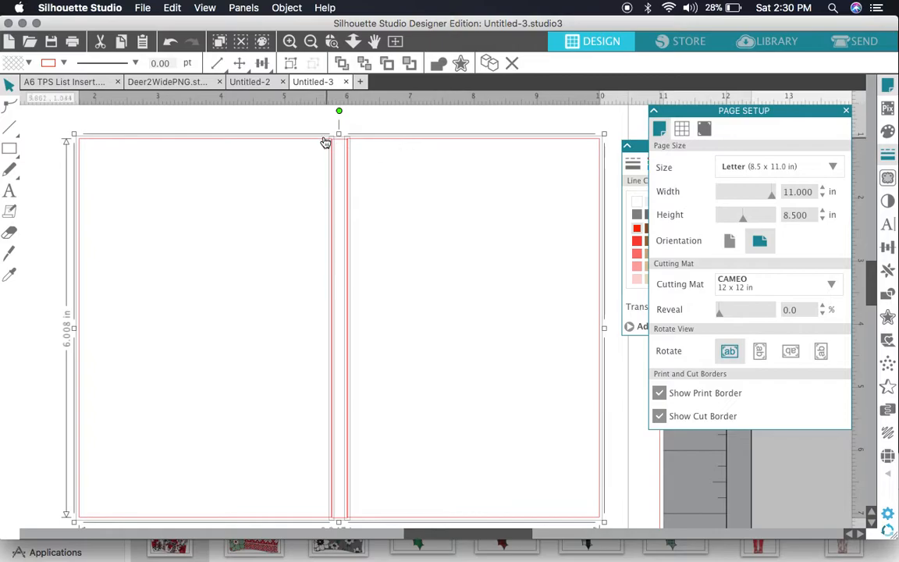
{"action": "left_click", "coordinate": [262, 63]}
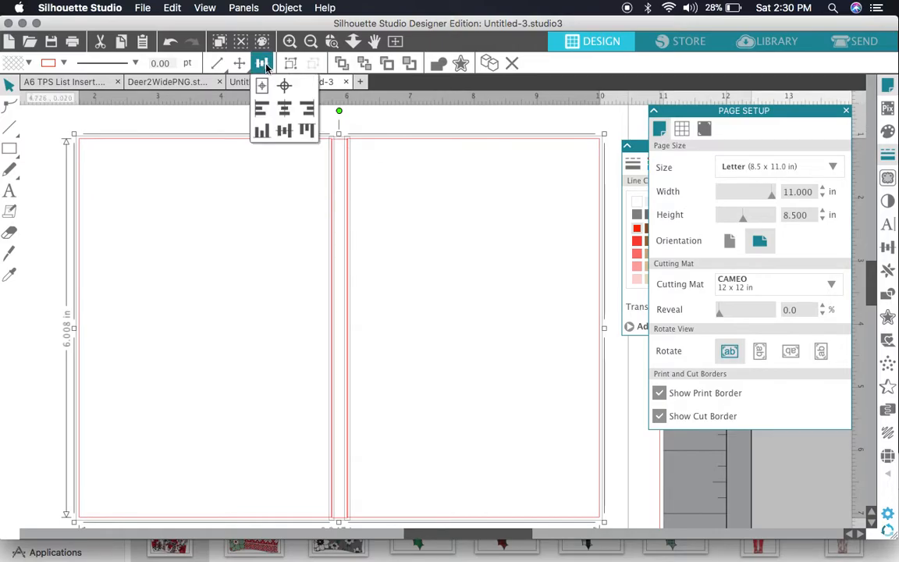
{"action": "left_click", "coordinate": [307, 131]}
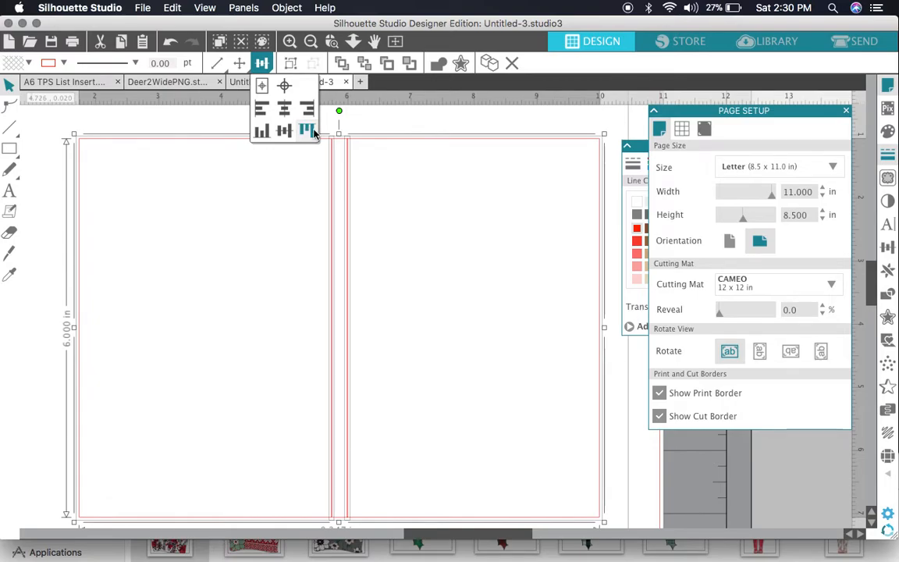
Step: Center the three selected rectangles on the page and deselect them
{"action": "left_click", "coordinate": [310, 42]}
{"action": "left_click", "coordinate": [311, 42]}
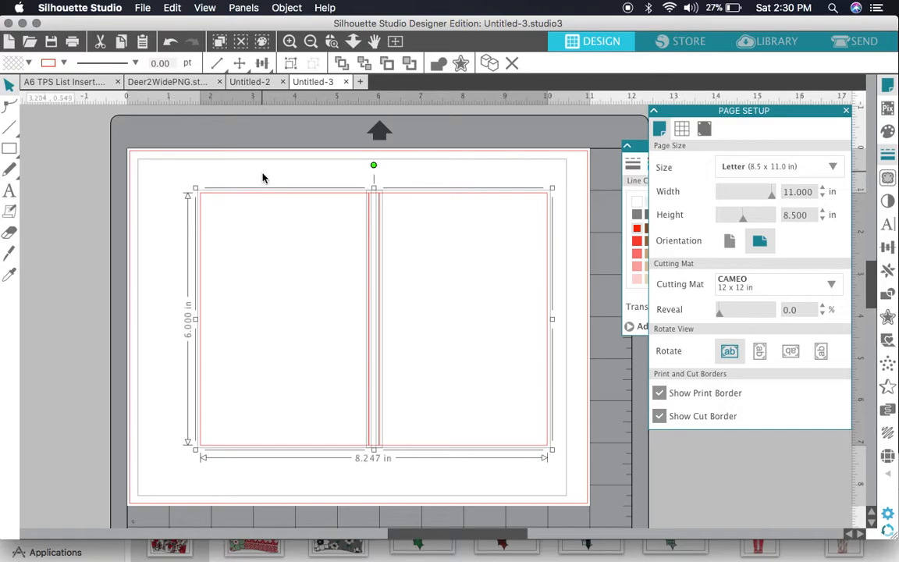
{"action": "mouse_move", "coordinate": [260, 65]}
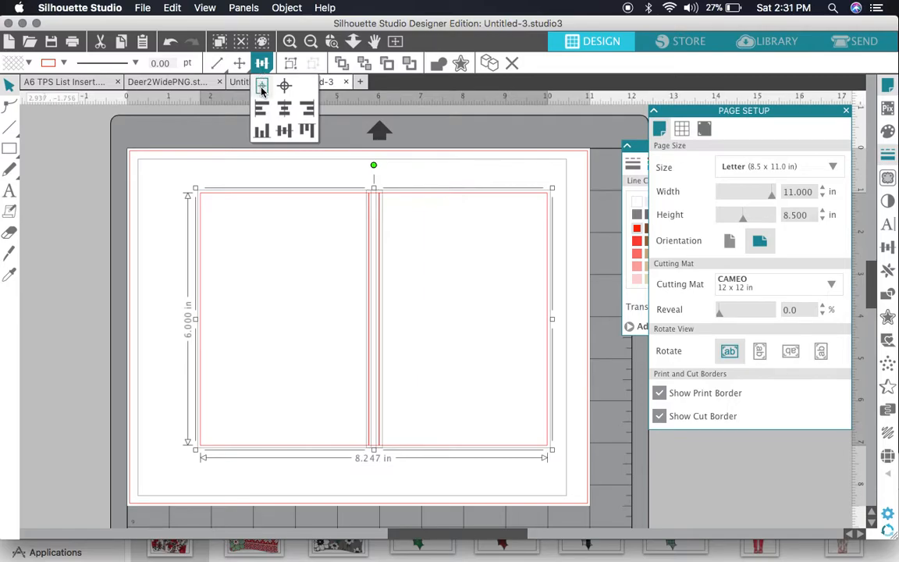
{"action": "left_click", "coordinate": [262, 88]}
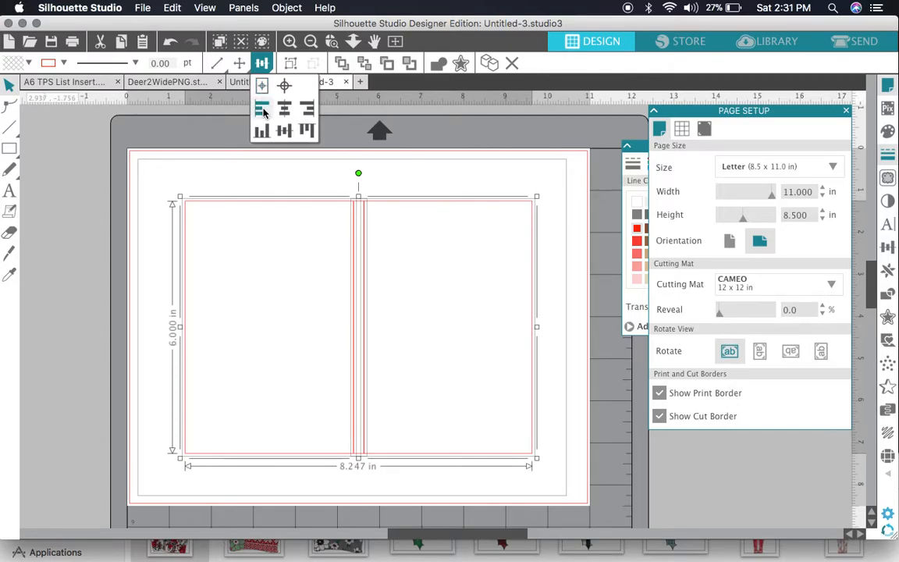
{"action": "left_click", "coordinate": [237, 176]}
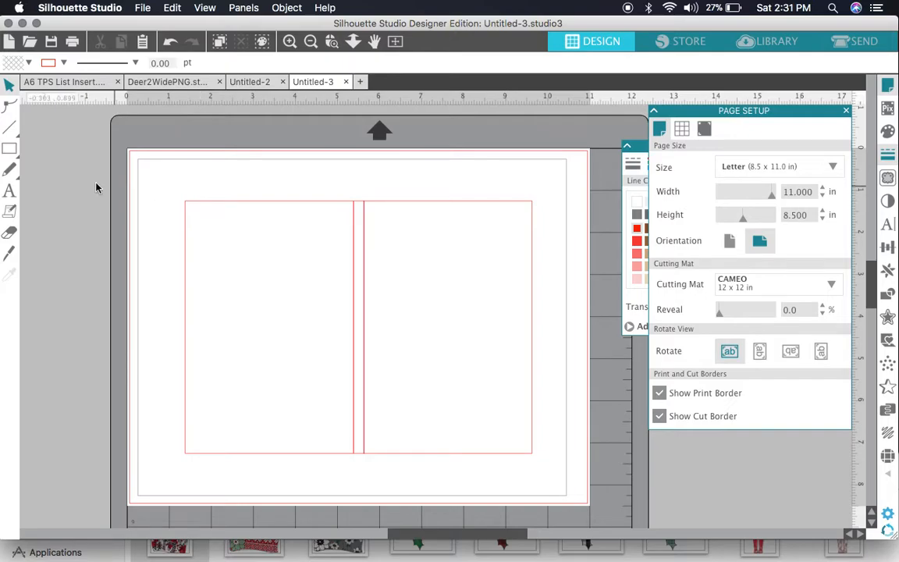
Step: Draw a small rectangle about 0.45 × 0.39 in just outside the left panel's top-left corner
{"action": "left_click", "coordinate": [11, 148]}
{"action": "left_click", "coordinate": [32, 148]}
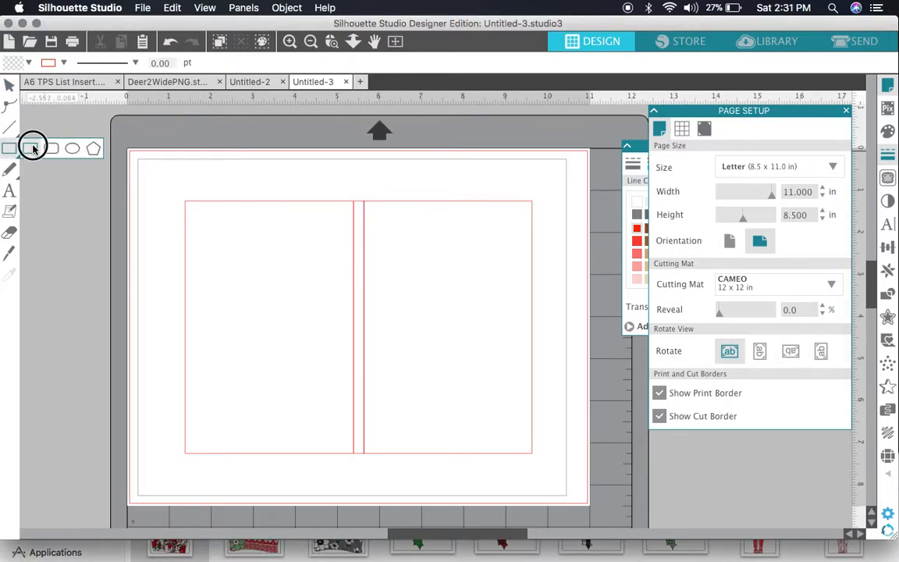
{"action": "mouse_move", "coordinate": [161, 188]}
{"action": "left_mouse_down"}
{"action": "mouse_move", "coordinate": [162, 207]}
{"action": "mouse_move", "coordinate": [181, 206]}
{"action": "left_mouse_up"}
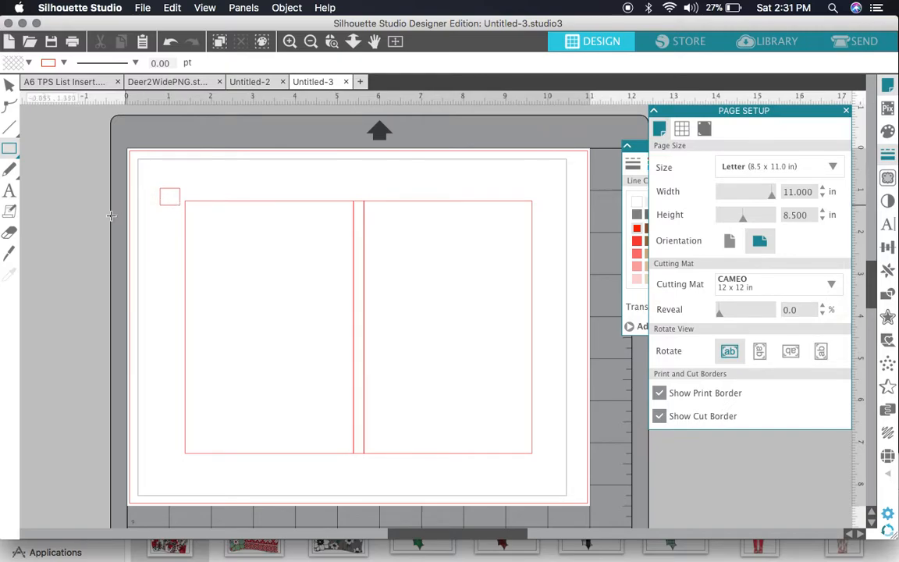
Step: Slice the small rectangle diagonally with the Knife tool and pull its upper-left L-shaped half away from the other half
{"action": "left_click", "coordinate": [9, 252]}
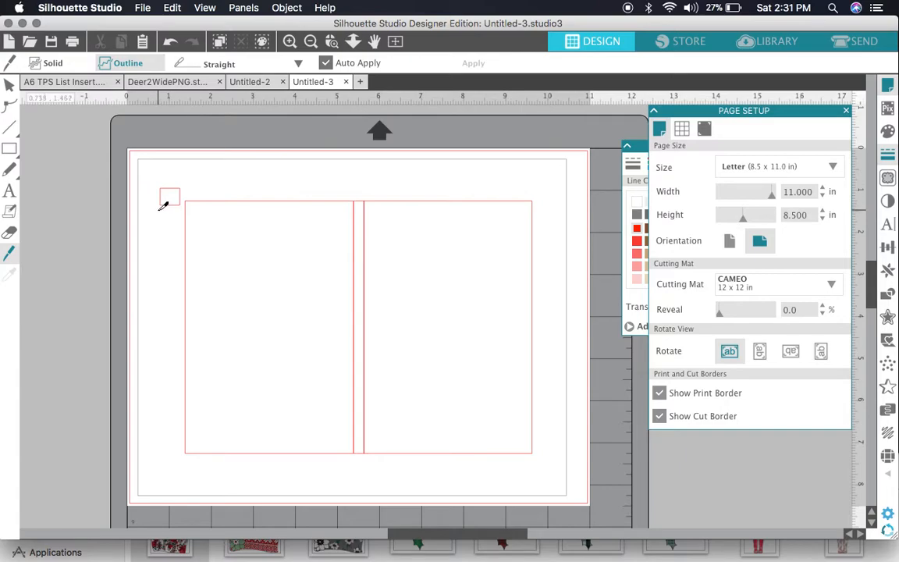
{"action": "left_click_drag", "start_coordinate": [154, 208], "coordinate": [196, 175]}
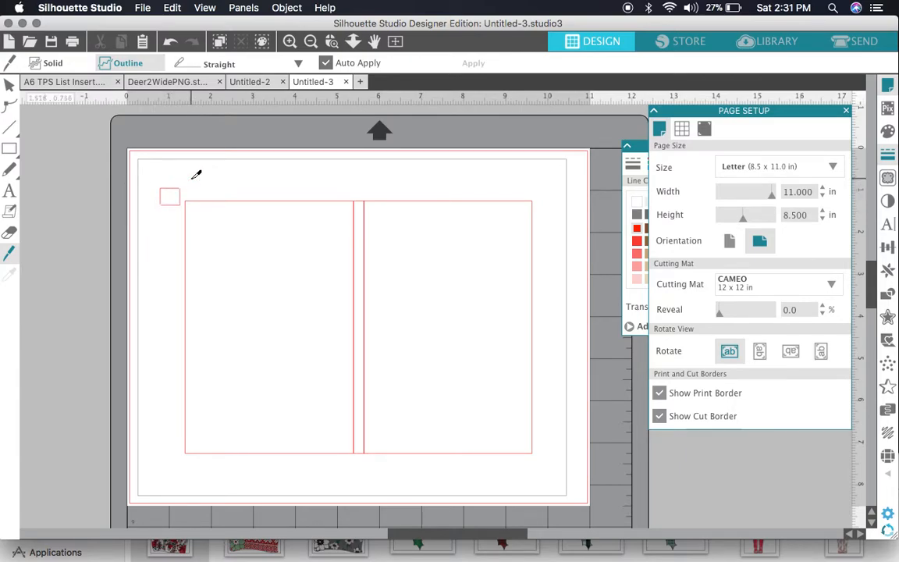
{"action": "left_click", "coordinate": [9, 85]}
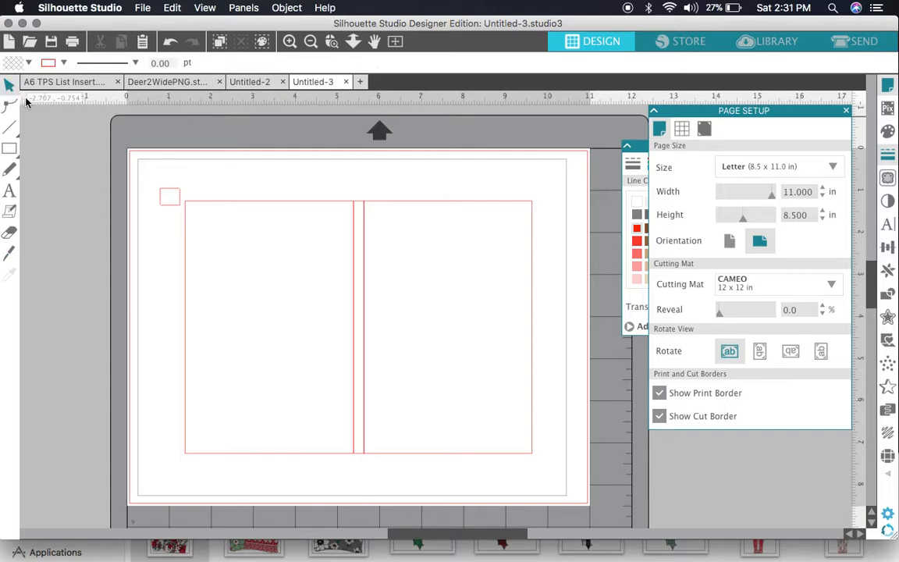
{"action": "left_click", "coordinate": [163, 188]}
{"action": "left_click_drag", "start_coordinate": [162, 184], "coordinate": [157, 178]}
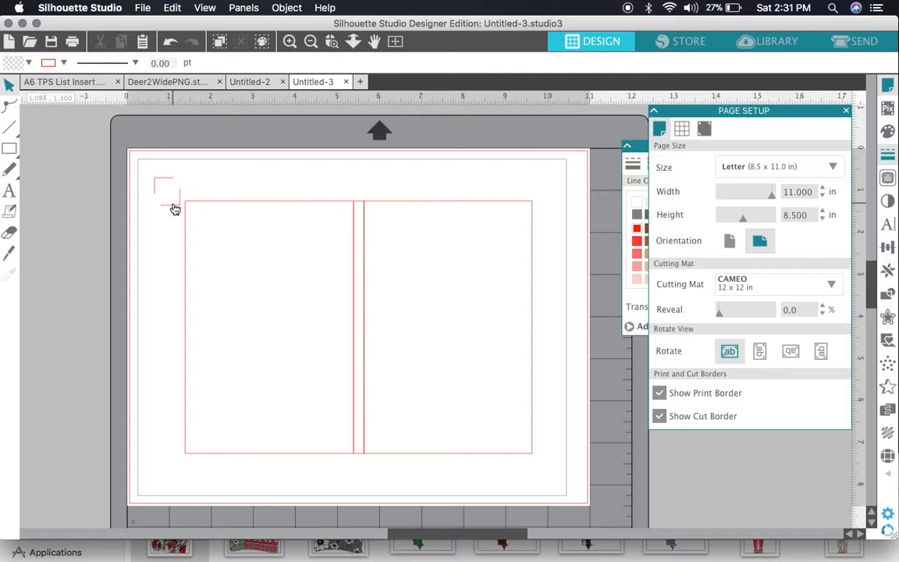
Step: Place the lower-right L-shaped half on the left panel's top-left corner so its lines extend outward as a crop mark
{"action": "left_click", "coordinate": [174, 205]}
{"action": "left_click", "coordinate": [290, 42]}
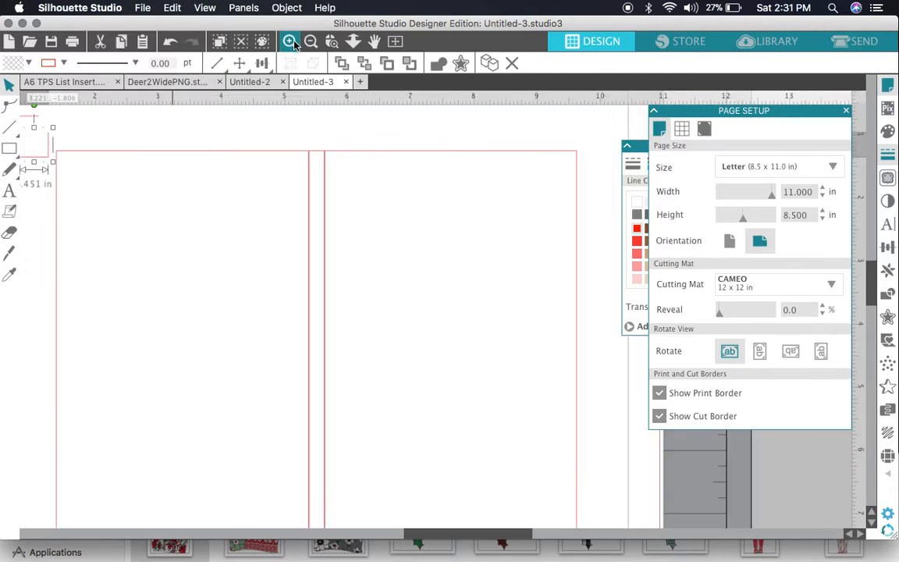
{"action": "scroll", "coordinate": [194, 179], "scroll_direction": "left", "scroll_amount": 3}
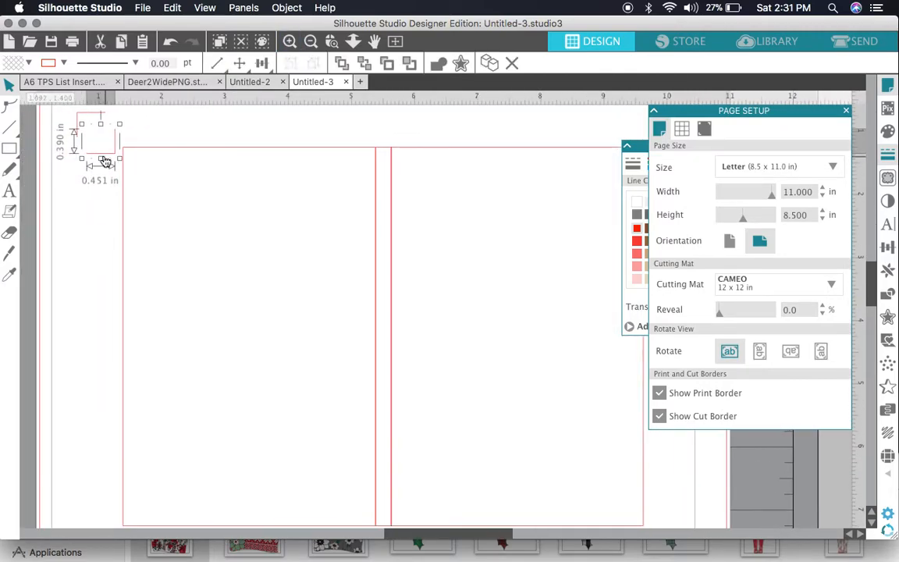
{"action": "left_click", "coordinate": [107, 156]}
{"action": "left_click_drag", "start_coordinate": [107, 156], "coordinate": [112, 152]}
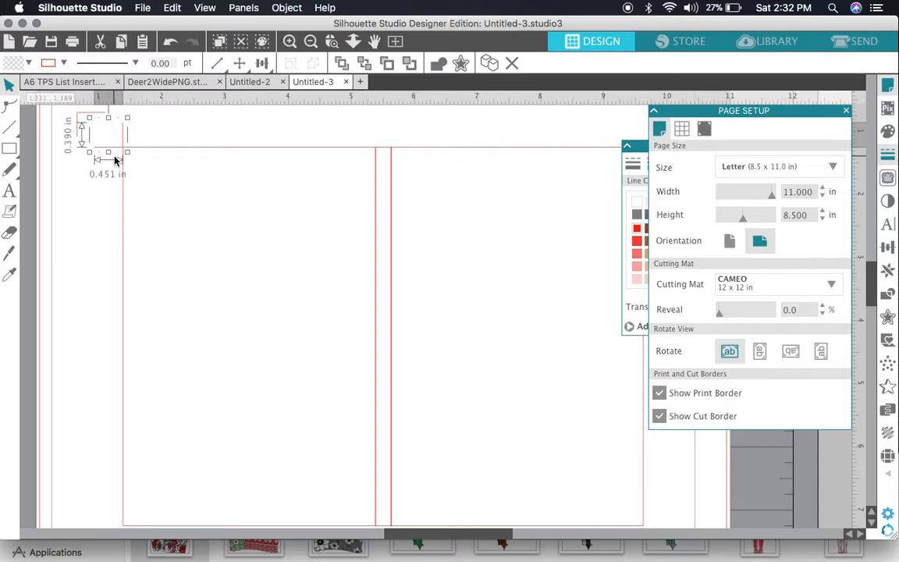
Step: Move the other L-shaped half onto the right panel's bottom-right corner as a crop mark
{"action": "left_click_drag", "start_coordinate": [81, 117], "coordinate": [544, 412]}
{"action": "scroll", "coordinate": [544, 410], "scroll_direction": "down", "scroll_amount": 3}
{"action": "scroll", "coordinate": [544, 410], "scroll_direction": "right", "scroll_amount": 4}
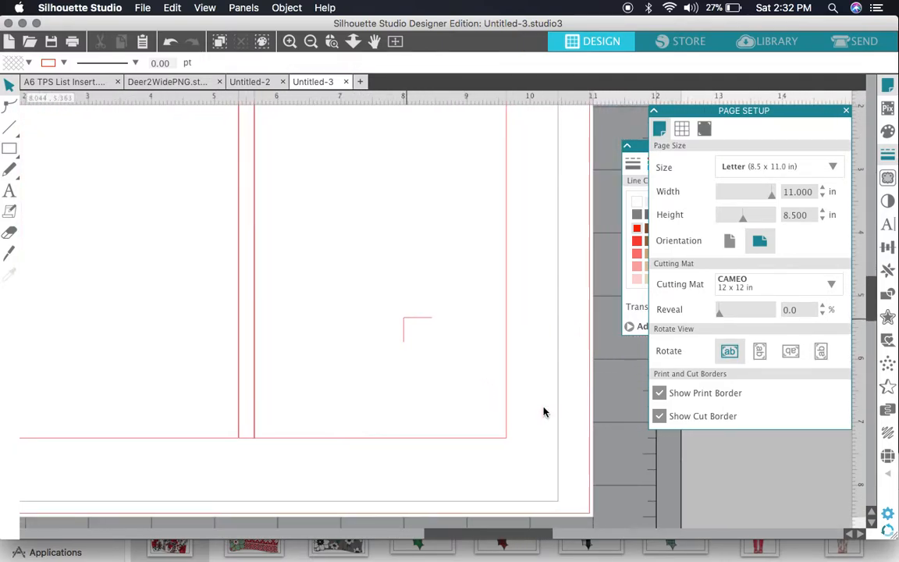
{"action": "left_click_drag", "start_coordinate": [406, 320], "coordinate": [513, 437]}
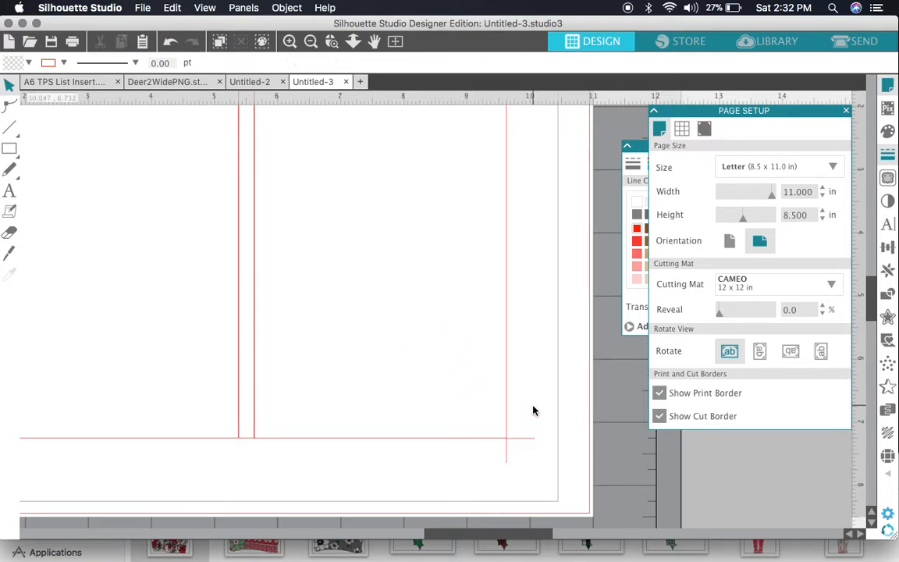
Step: Duplicate the top-left crop mark and bring one copy down beside the left panel's bottom-left corner
{"action": "scroll", "coordinate": [534, 410], "scroll_direction": "up", "scroll_amount": 10}
{"action": "scroll", "coordinate": [534, 411], "scroll_direction": "left", "scroll_amount": 5}
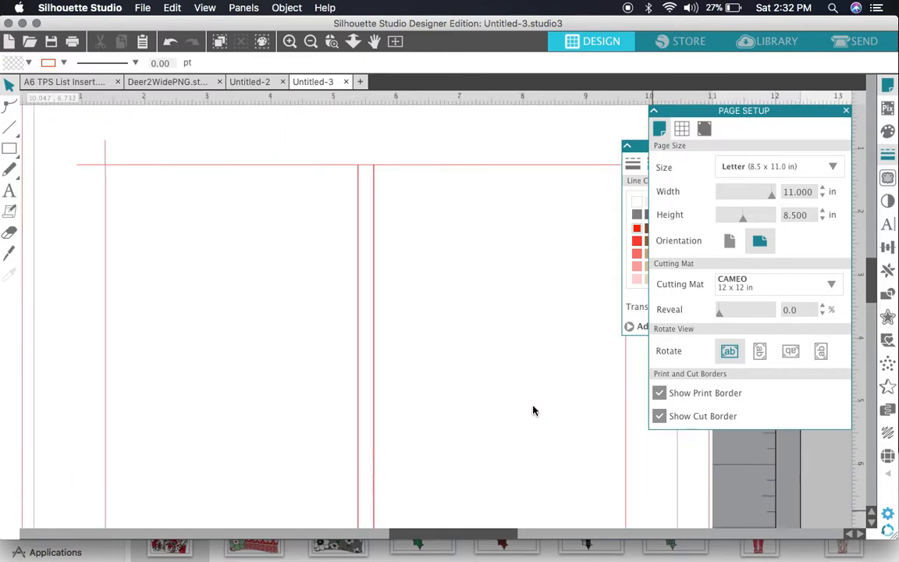
{"action": "scroll", "coordinate": [534, 411], "scroll_direction": "down", "scroll_amount": 1}
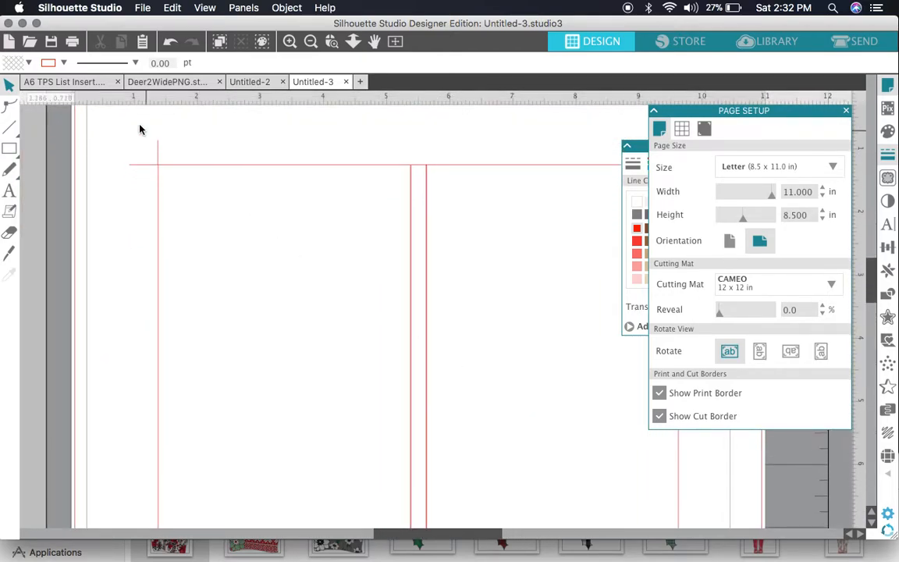
{"action": "left_click", "coordinate": [143, 170]}
{"action": "left_click", "coordinate": [143, 170]}
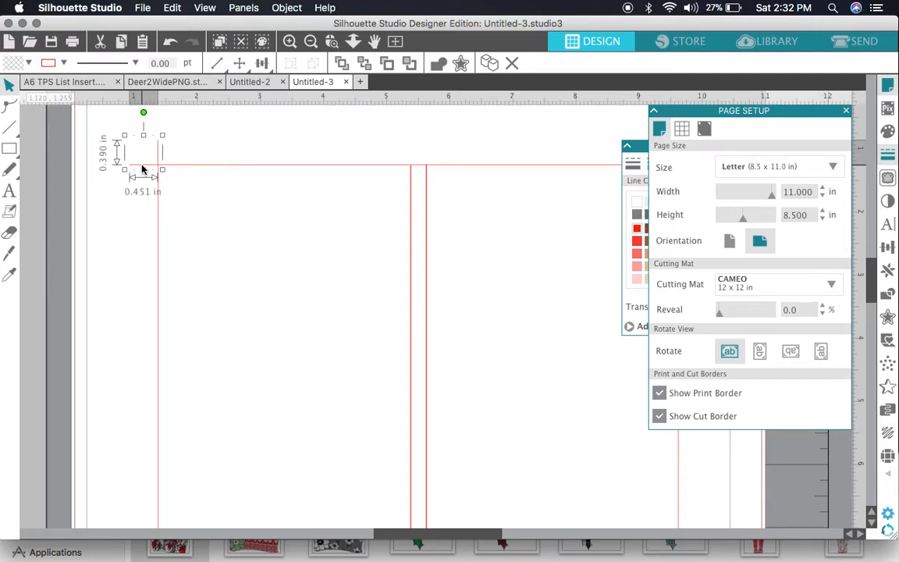
{"action": "left_click_drag", "start_coordinate": [142, 169], "coordinate": [165, 428]}
{"action": "scroll", "coordinate": [166, 432], "scroll_direction": "down", "scroll_amount": 5}
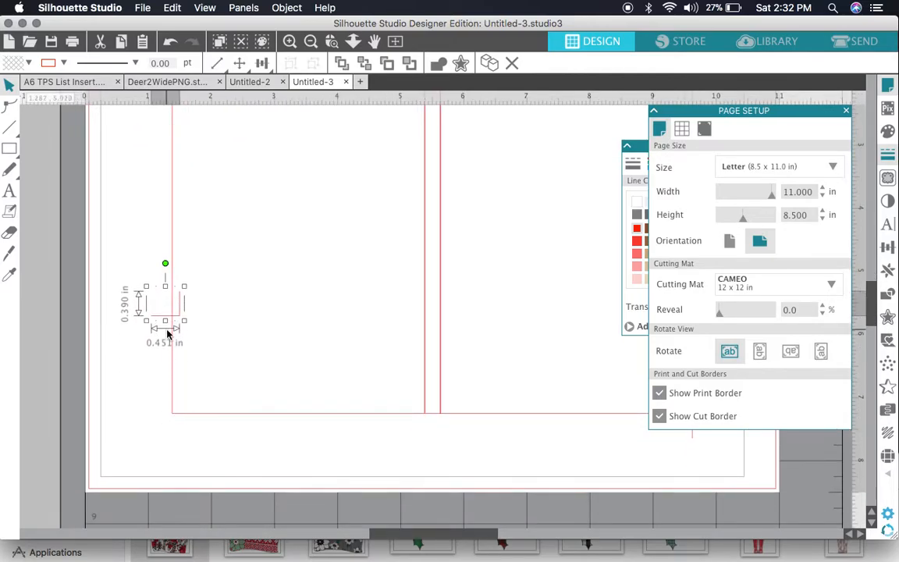
{"action": "left_click_drag", "start_coordinate": [167, 333], "coordinate": [154, 422]}
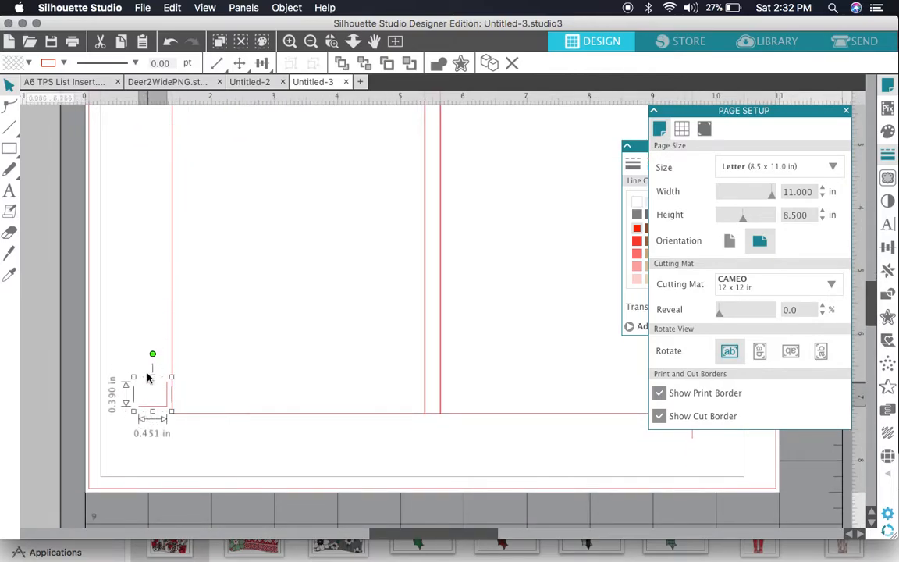
Step: Rotate the copied mark a quarter turn counterclockwise and fit it onto the left panel's bottom-left corner
{"action": "left_click_drag", "start_coordinate": [151, 354], "coordinate": [117, 395]}
{"action": "left_click_drag", "start_coordinate": [166, 412], "coordinate": [171, 442]}
{"action": "key", "text": "Down"}
{"action": "key", "text": "Down"}
{"action": "key", "text": "Down"}
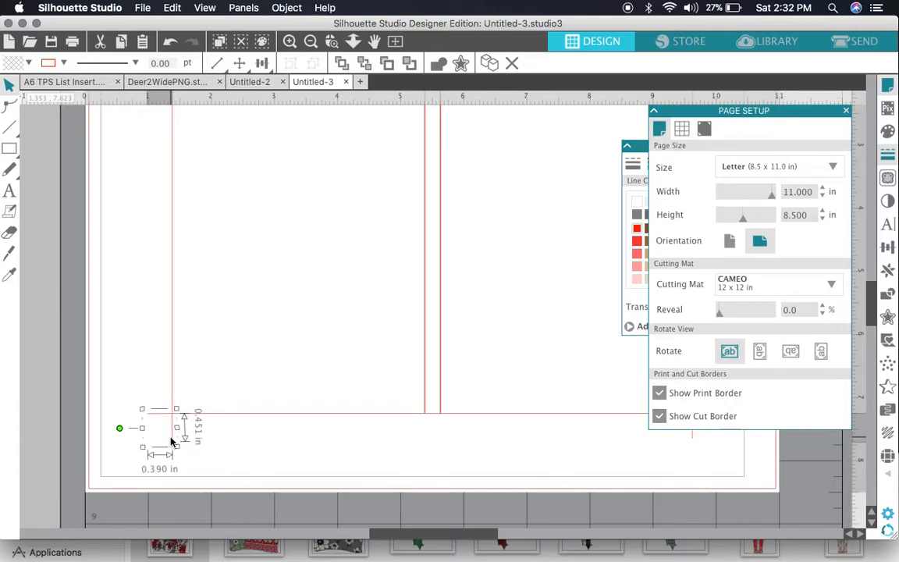
Step: Move the spare crop mark copy from the left panel's top edge to the right panel's top-right corner
{"action": "scroll", "coordinate": [171, 497], "scroll_direction": "up", "scroll_amount": 3}
{"action": "scroll", "coordinate": [156, 480], "scroll_direction": "up", "scroll_amount": 2}
{"action": "scroll", "coordinate": [156, 480], "scroll_direction": "right", "scroll_amount": 1}
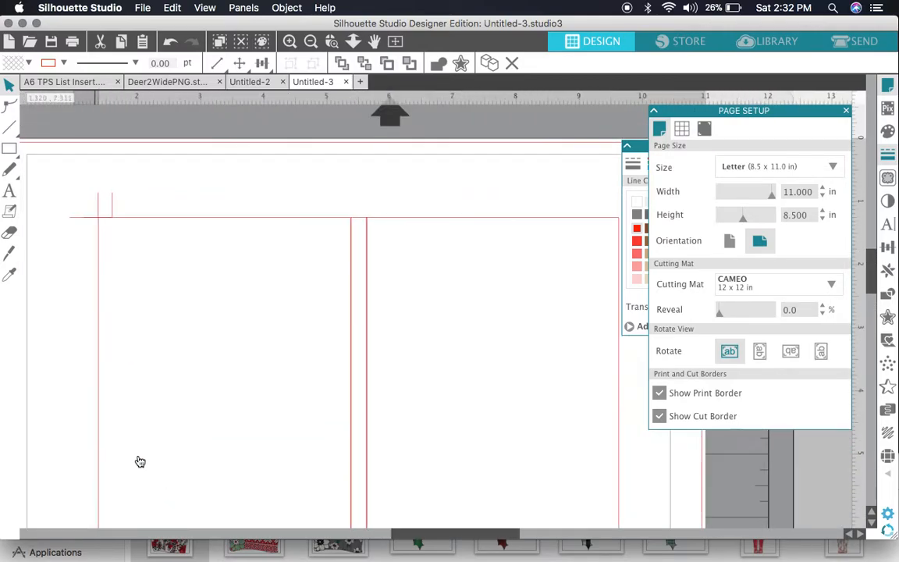
{"action": "left_click_drag", "start_coordinate": [110, 201], "coordinate": [540, 207]}
{"action": "scroll", "coordinate": [544, 209], "scroll_direction": "right", "scroll_amount": 3}
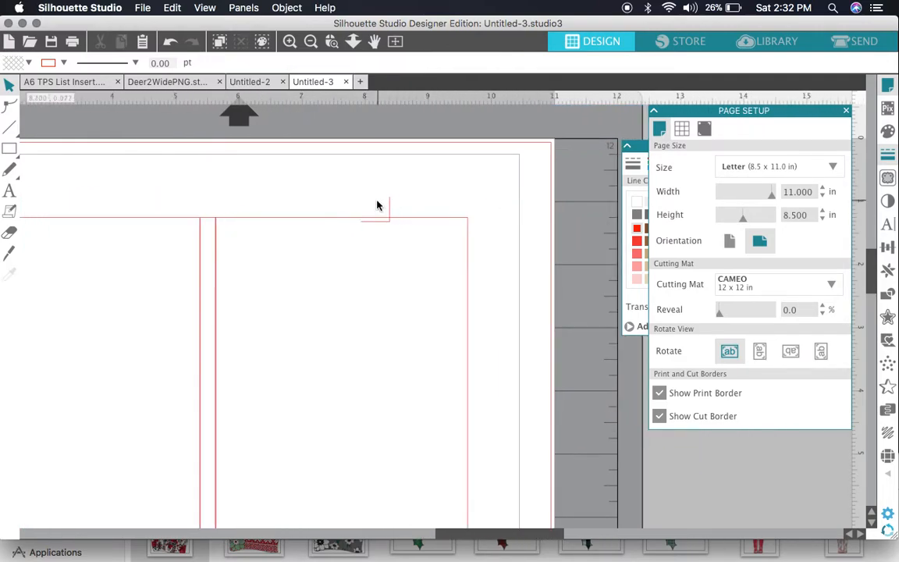
{"action": "left_click_drag", "start_coordinate": [391, 207], "coordinate": [468, 201]}
{"action": "left_click", "coordinate": [471, 201]}
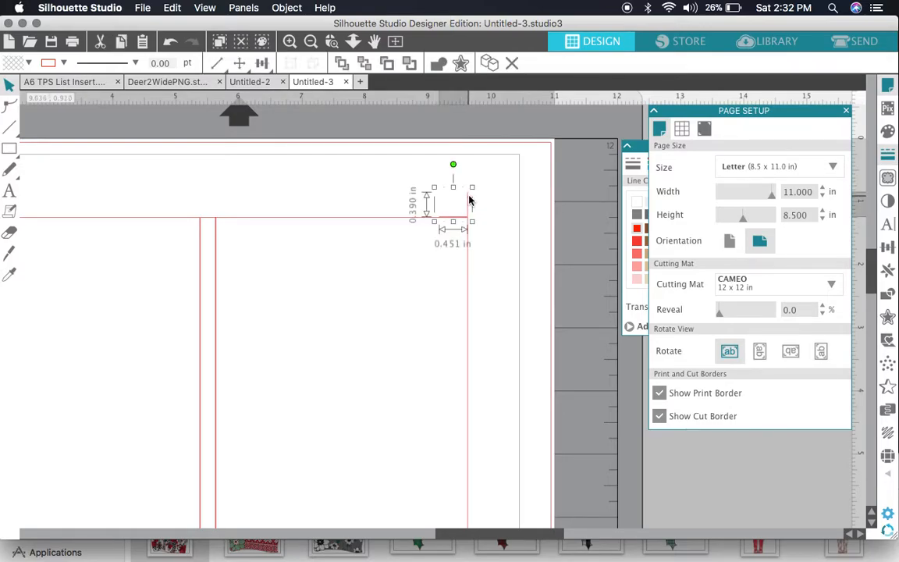
Step: Rotate the top-right mark a quarter turn clockwise, nudge it into line with the right panel's corner, and deselect it
{"action": "left_click_drag", "start_coordinate": [453, 164], "coordinate": [503, 206]}
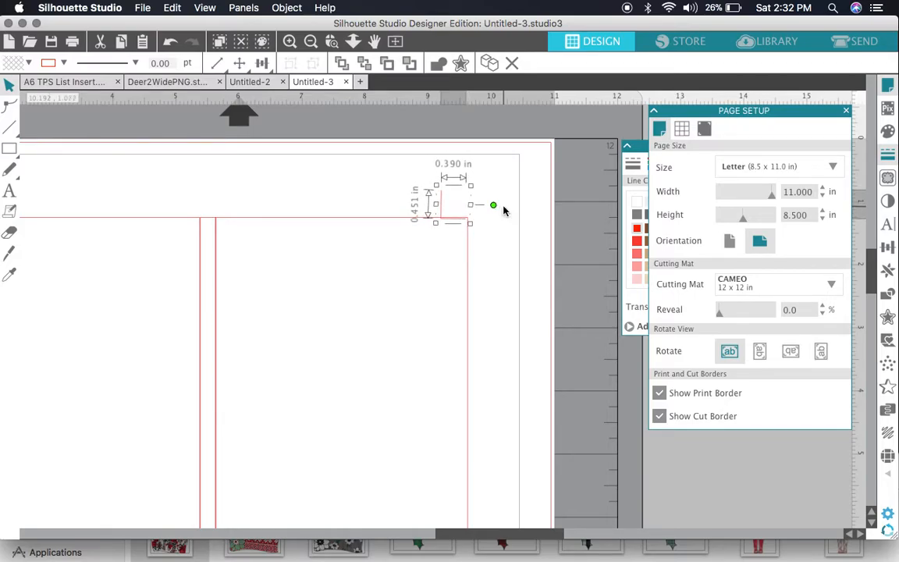
{"action": "key", "text": "Right"}
{"action": "key", "text": "Right"}
{"action": "key", "text": "Right"}
{"action": "key", "text": "Right"}
{"action": "key", "text": "Right"}
{"action": "key", "text": "Right"}
{"action": "key", "text": "Right"}
{"action": "key", "text": "Right"}
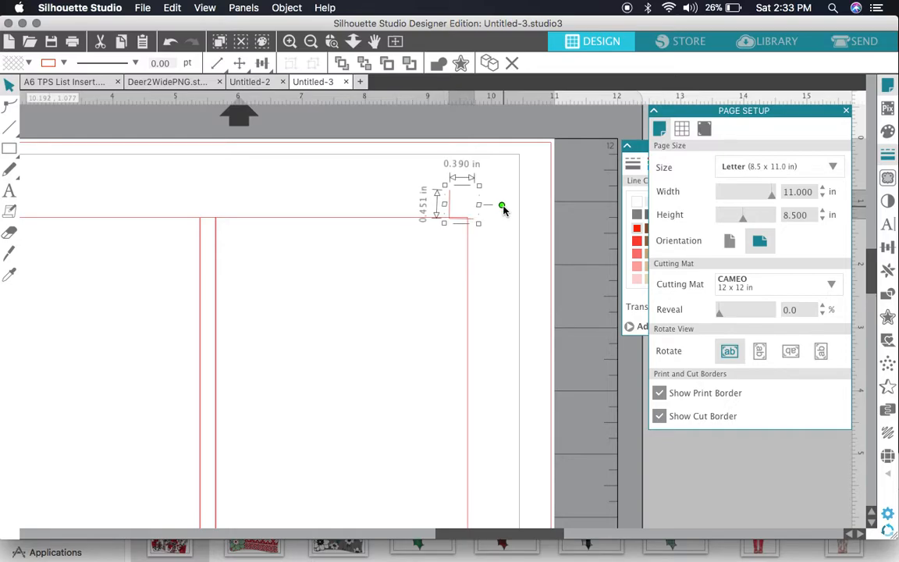
{"action": "key", "text": "Right"}
{"action": "key", "text": "Right"}
{"action": "key", "text": "Right"}
{"action": "key", "text": "Right"}
{"action": "key", "text": "Right"}
{"action": "key", "text": "Right"}
{"action": "key", "text": "Right"}
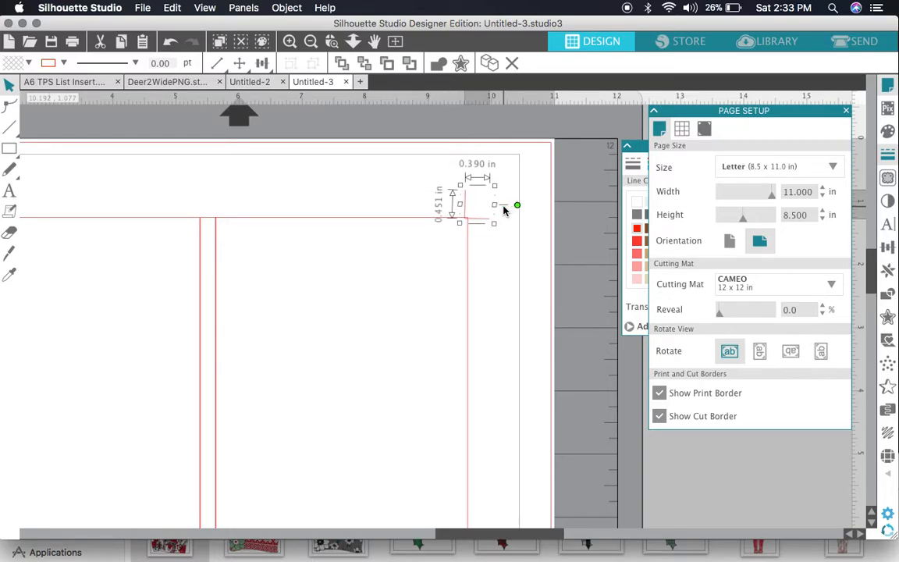
{"action": "key", "text": "Right"}
{"action": "key", "text": "Right"}
{"action": "key", "text": "Right"}
{"action": "key", "text": "Up"}
{"action": "key", "text": "Left"}
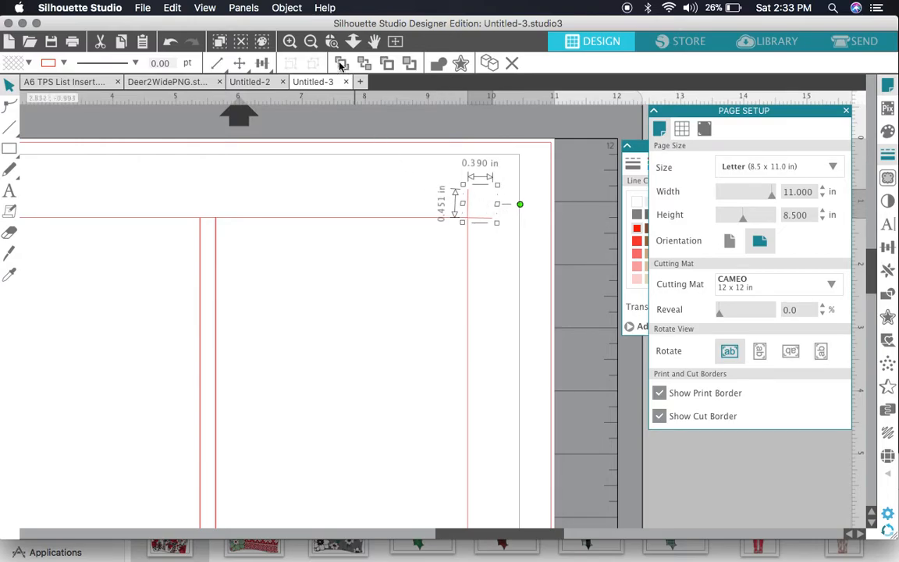
{"action": "left_click", "coordinate": [310, 42]}
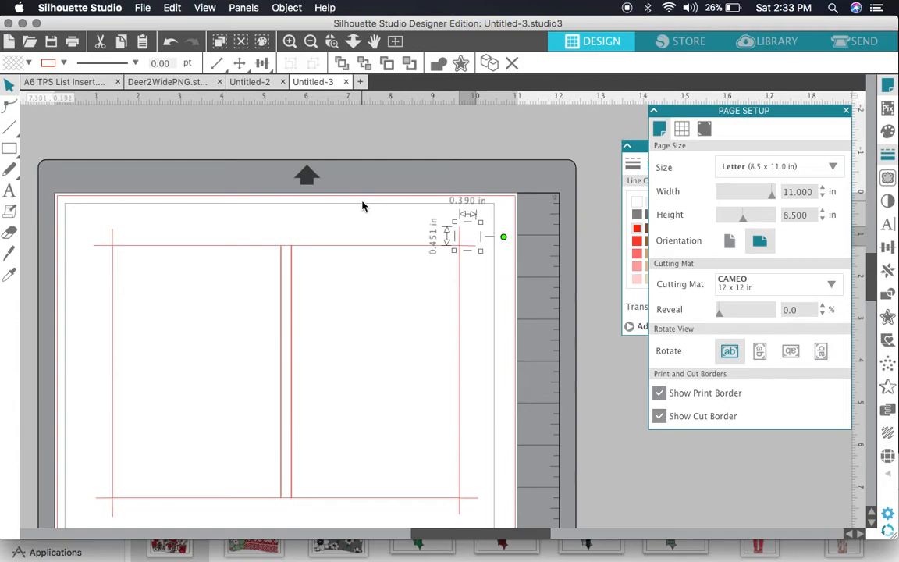
{"action": "scroll", "coordinate": [363, 205], "scroll_direction": "down", "scroll_amount": 2}
{"action": "scroll", "coordinate": [362, 205], "scroll_direction": "left", "scroll_amount": 1}
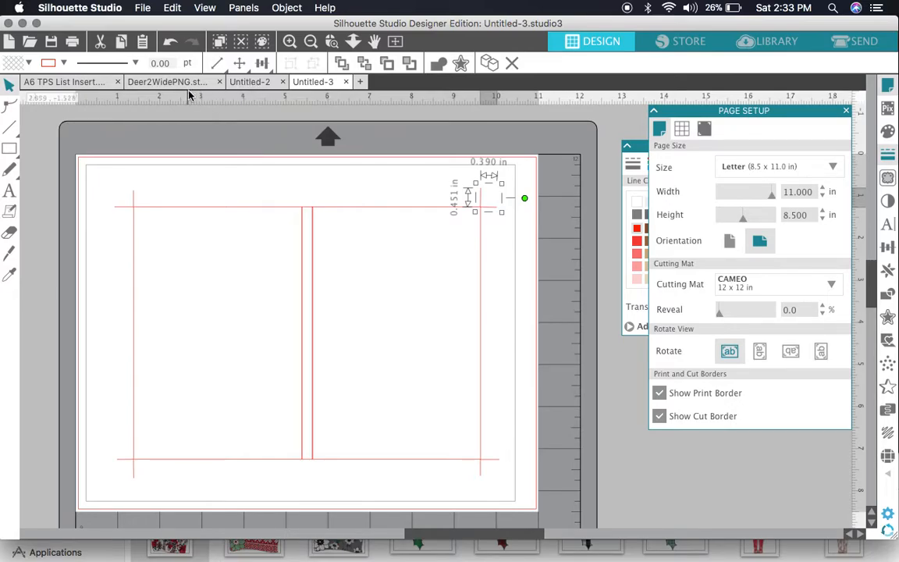
{"action": "left_click", "coordinate": [372, 189]}
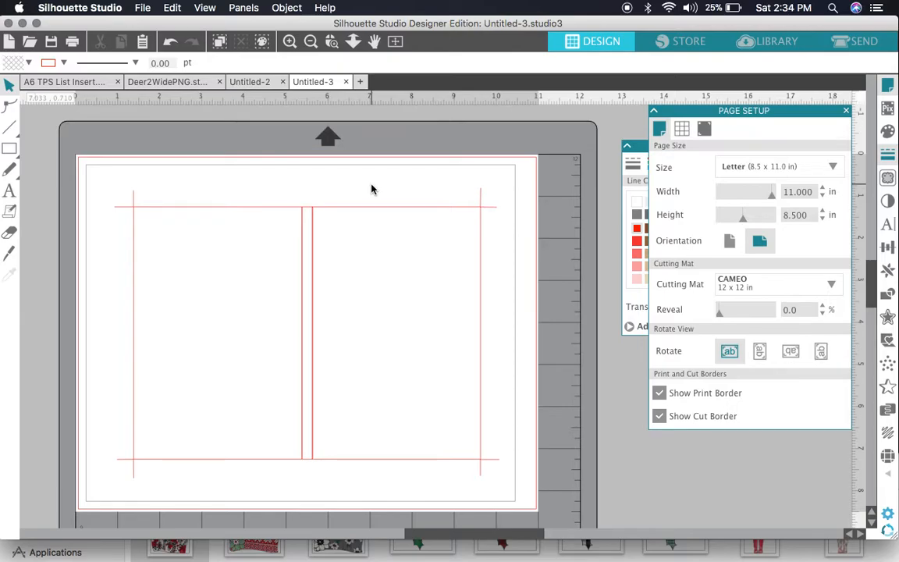
Step: Group the panels, spine and four crop marks, and paste a copy of the group into a new document
{"action": "left_click_drag", "start_coordinate": [101, 164], "coordinate": [506, 484]}
{"action": "left_click", "coordinate": [293, 62]}
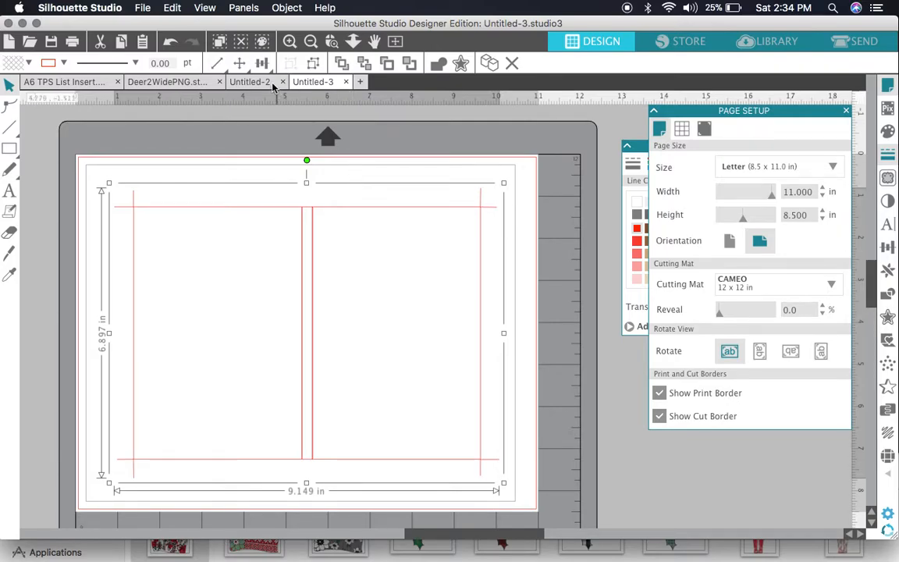
{"action": "left_click", "coordinate": [360, 82]}
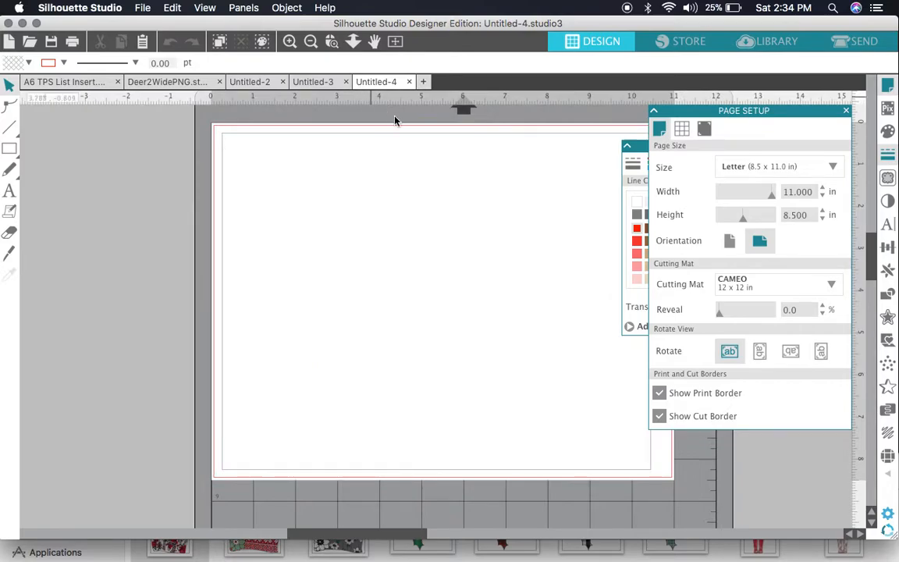
{"action": "scroll", "coordinate": [440, 235], "scroll_direction": "right", "scroll_amount": 3}
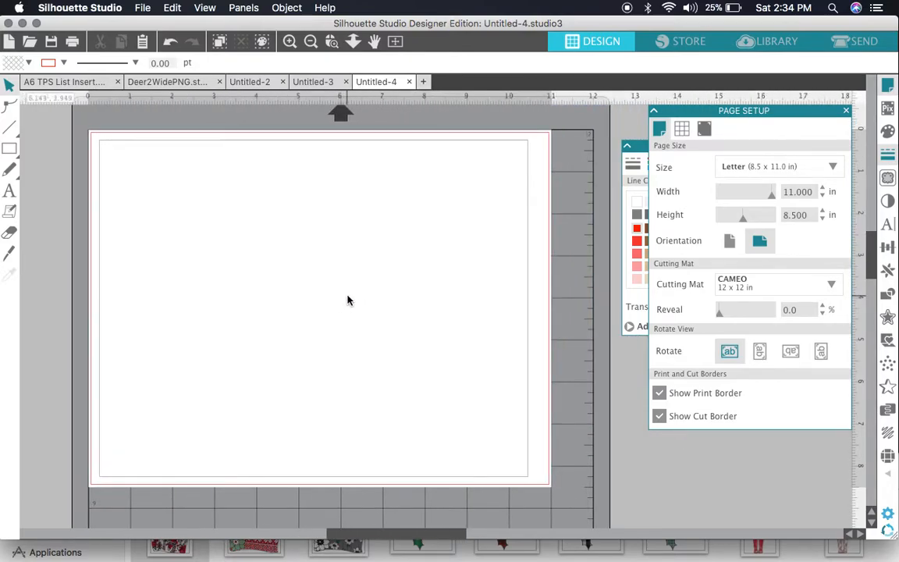
{"action": "key", "text": "super+v"}
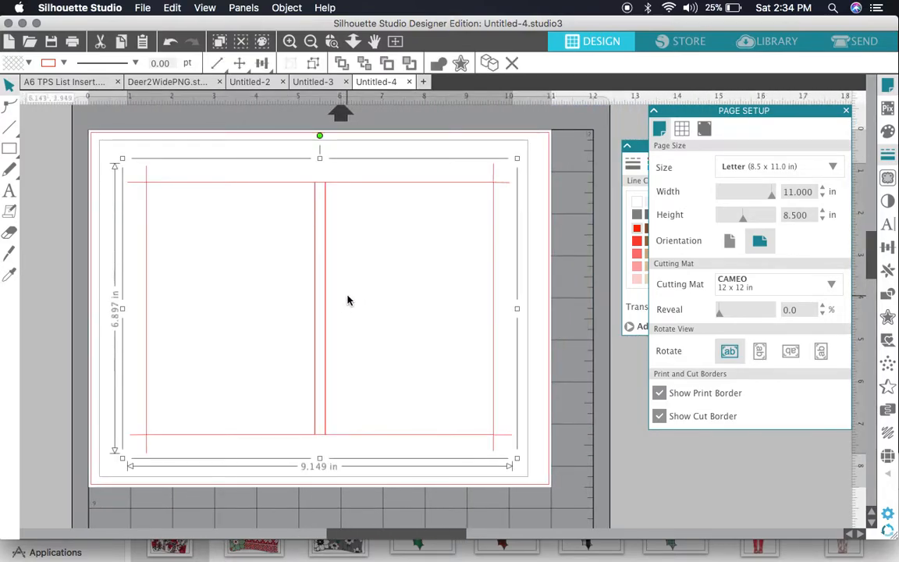
Step: Compare the template in Untitled-3 and Untitled-4, then return to Untitled-3 and deselect the group
{"action": "left_click", "coordinate": [326, 82]}
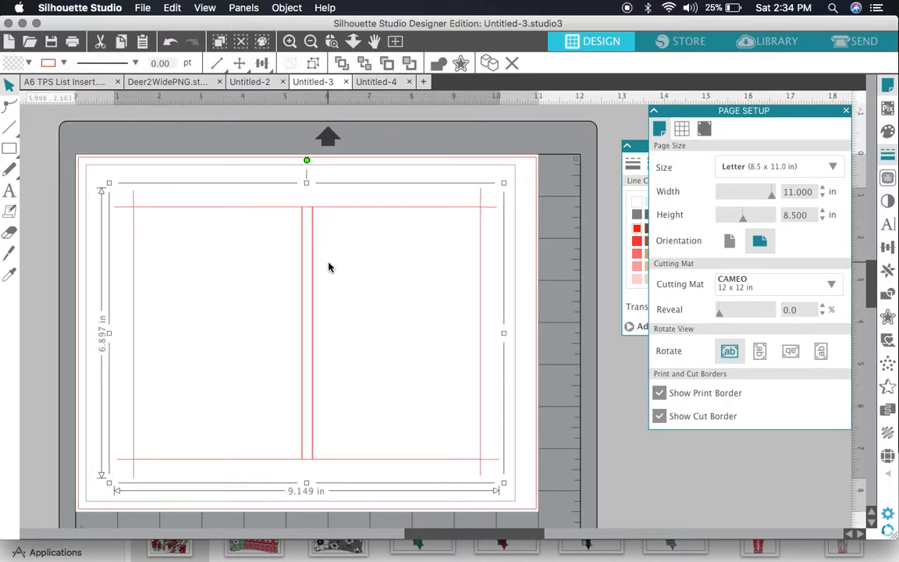
{"action": "left_click", "coordinate": [363, 82]}
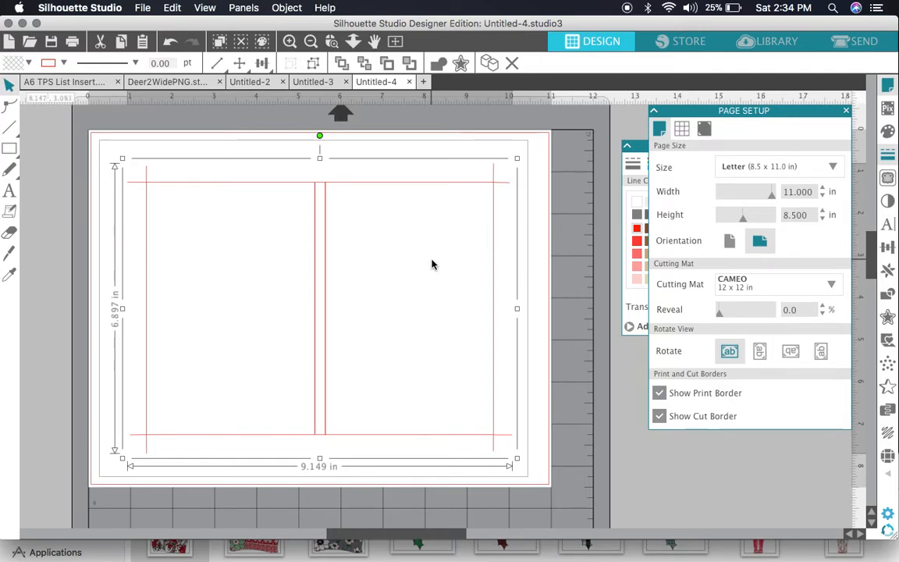
{"action": "left_click", "coordinate": [313, 82]}
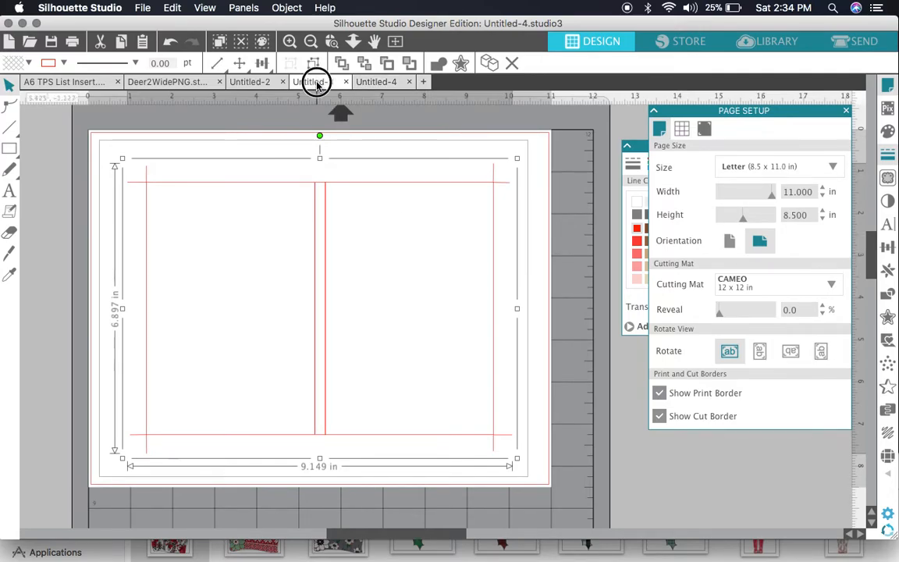
{"action": "left_click", "coordinate": [567, 337]}
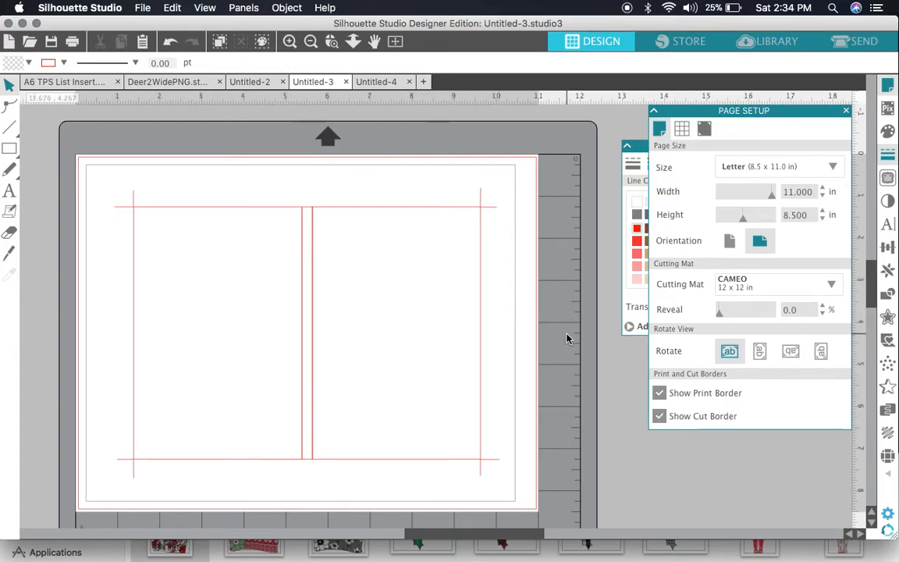
Step: Fill both cover panels with Christmas17_paper_buffaloplaid.jpg from the **TPS Christmas Kit folder in Finder, and return to Silhouette Studio
{"action": "scroll", "coordinate": [567, 337], "scroll_direction": "down", "scroll_amount": 3}
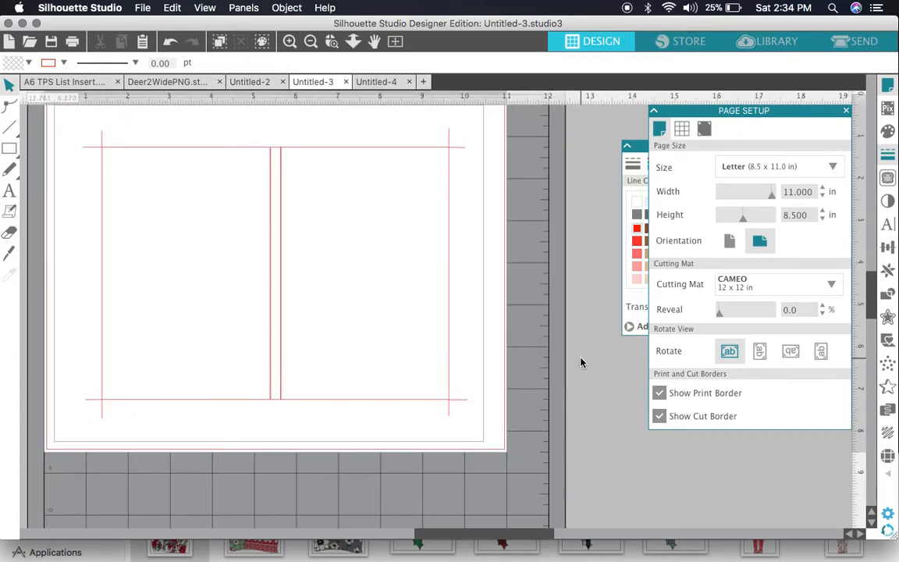
{"action": "left_click", "coordinate": [548, 553]}
{"action": "left_click_drag", "start_coordinate": [497, 453], "coordinate": [531, 353]}
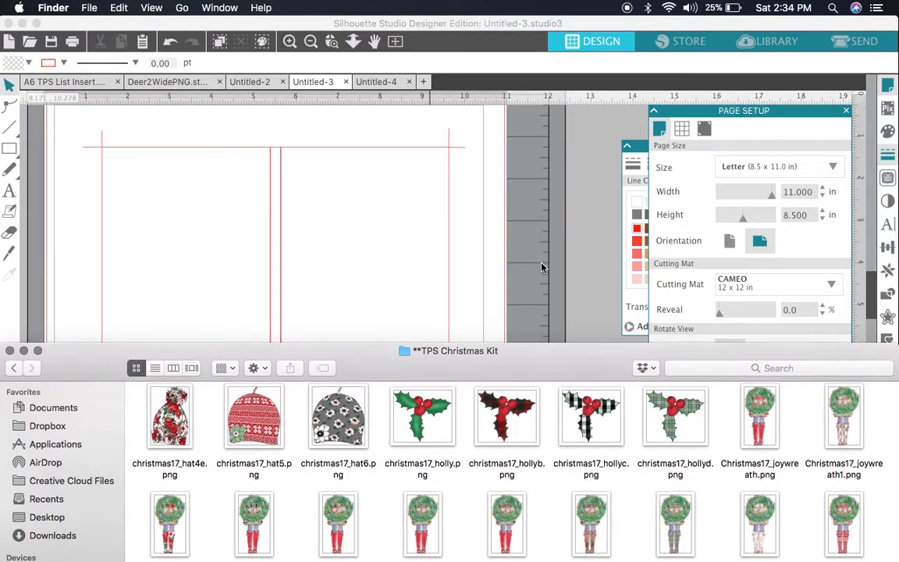
{"action": "scroll", "coordinate": [545, 458], "scroll_direction": "down", "scroll_amount": 10}
{"action": "scroll", "coordinate": [546, 460], "scroll_direction": "up", "scroll_amount": 8}
{"action": "scroll", "coordinate": [545, 460], "scroll_direction": "down", "scroll_amount": 7}
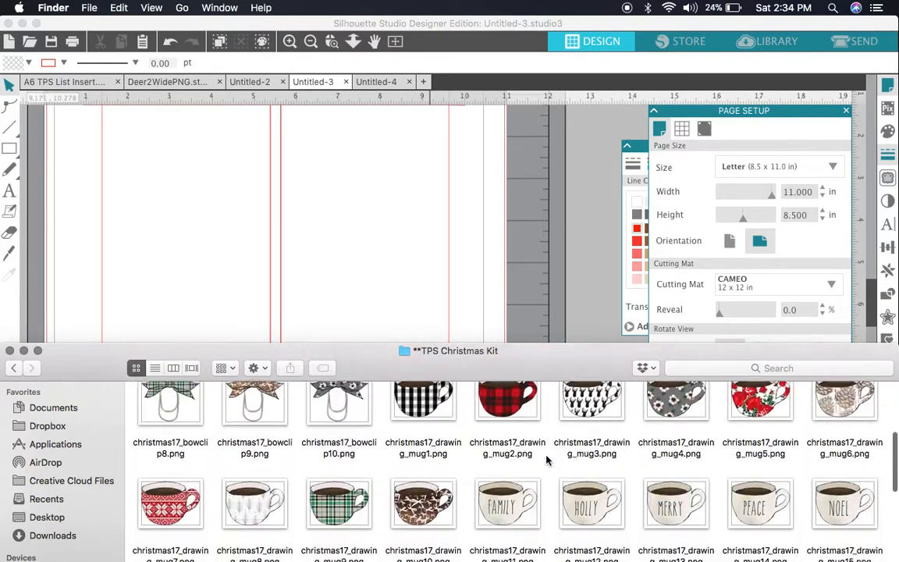
{"action": "scroll", "coordinate": [546, 461], "scroll_direction": "down", "scroll_amount": 10}
{"action": "scroll", "coordinate": [546, 460], "scroll_direction": "down", "scroll_amount": 10}
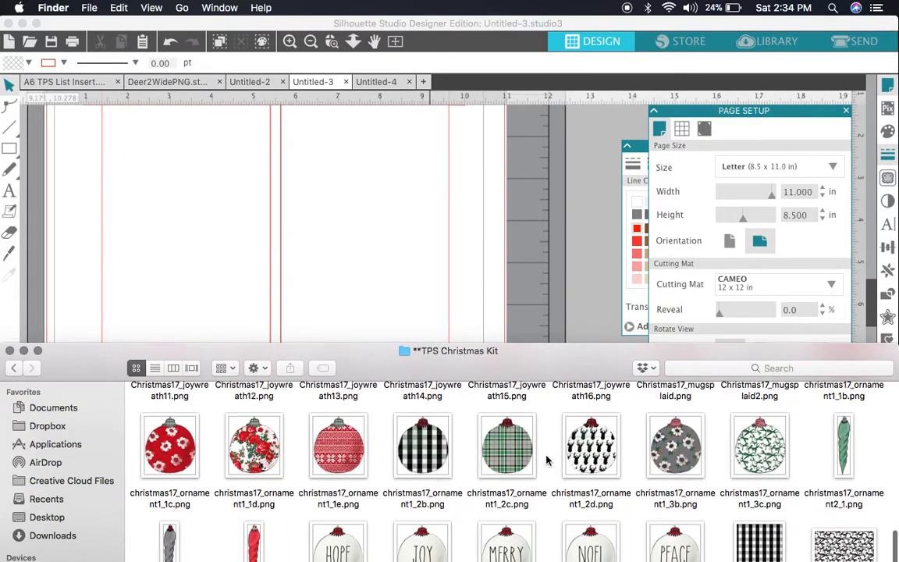
{"action": "left_click_drag", "start_coordinate": [527, 463], "coordinate": [411, 261]}
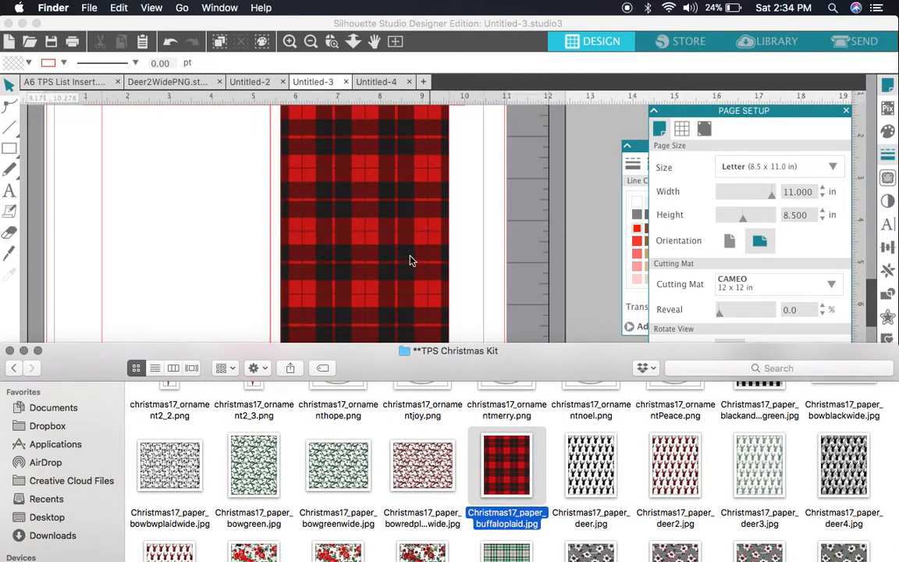
{"action": "left_click_drag", "start_coordinate": [511, 469], "coordinate": [183, 251]}
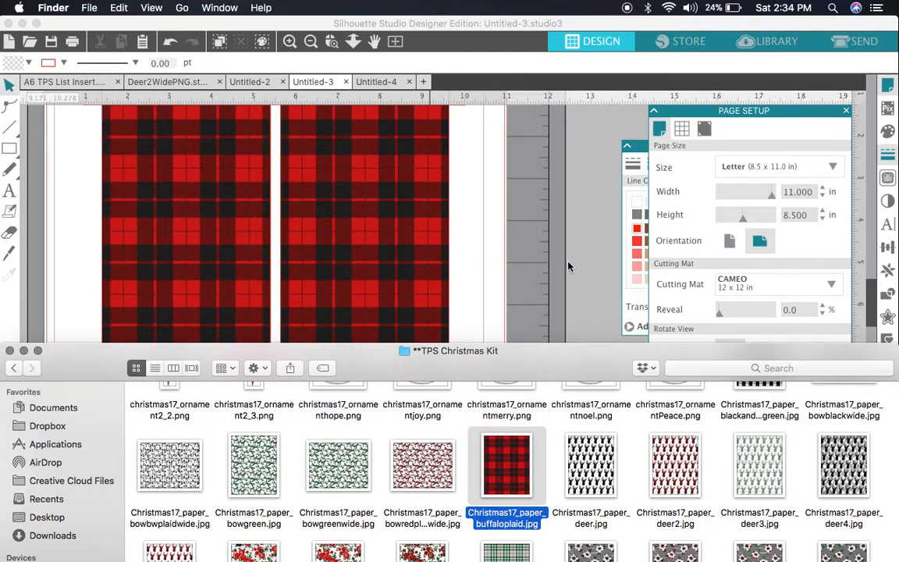
{"action": "left_click", "coordinate": [572, 270]}
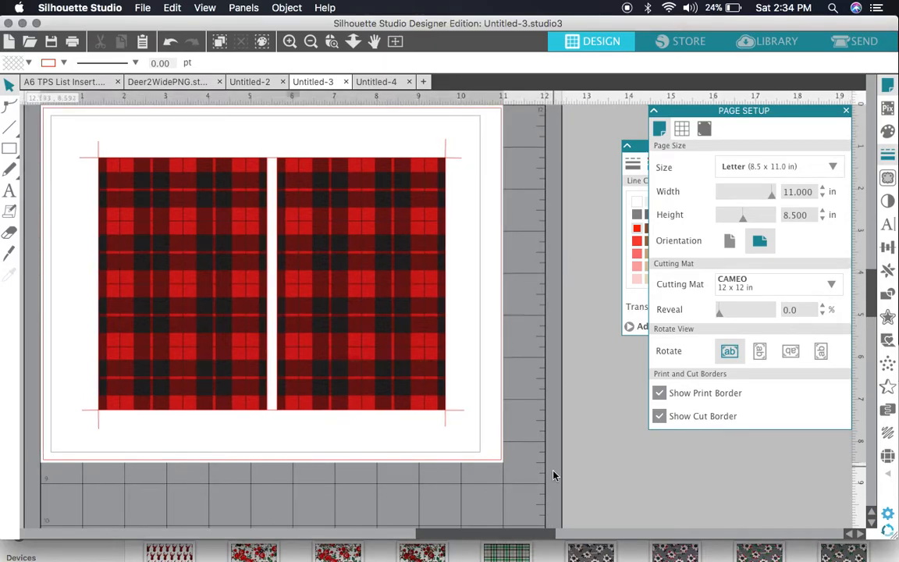
Step: Browse the kit folder in Finder and place christmas17_snowglobe7.png on the right plaid panel
{"action": "left_click", "coordinate": [547, 554]}
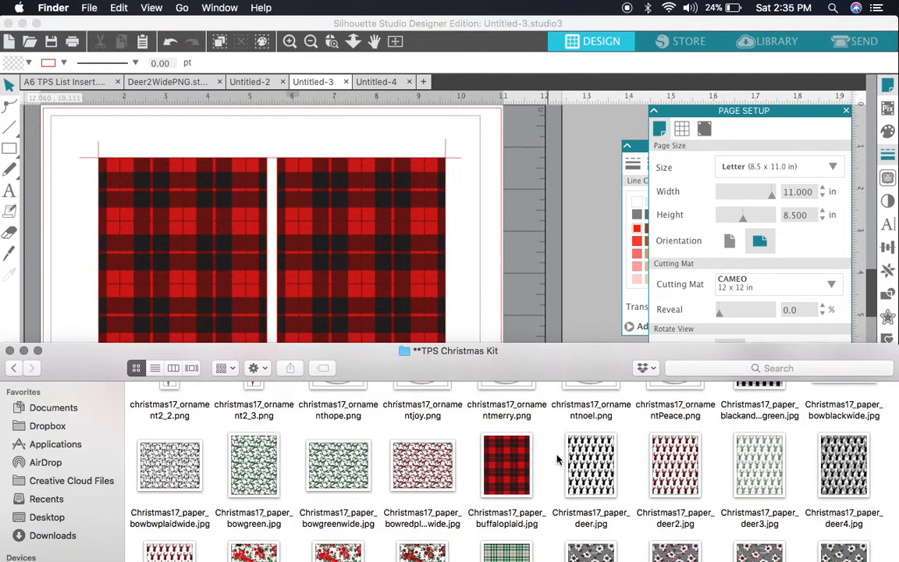
{"action": "scroll", "coordinate": [556, 455], "scroll_direction": "down", "scroll_amount": 5}
{"action": "scroll", "coordinate": [557, 459], "scroll_direction": "up", "scroll_amount": 8}
{"action": "scroll", "coordinate": [558, 459], "scroll_direction": "up", "scroll_amount": 10}
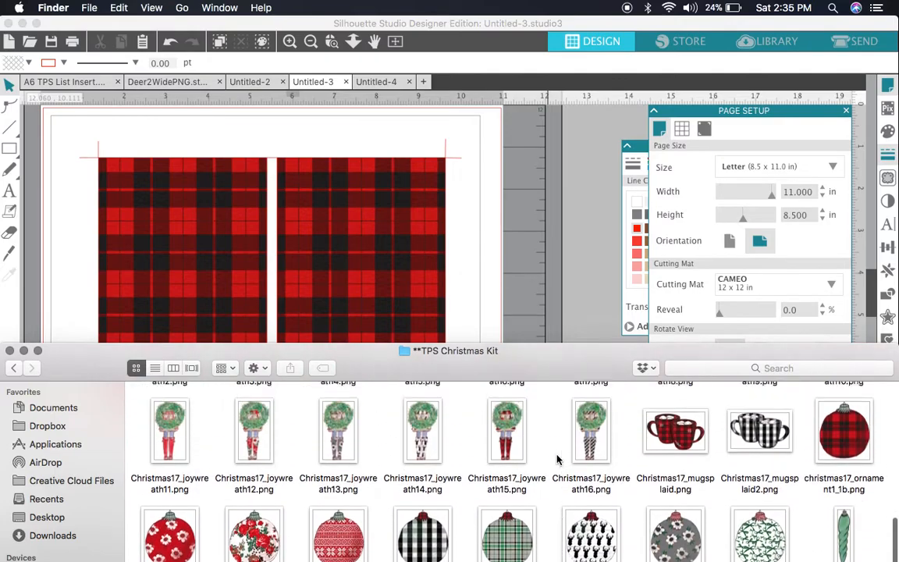
{"action": "scroll", "coordinate": [557, 459], "scroll_direction": "up", "scroll_amount": 10}
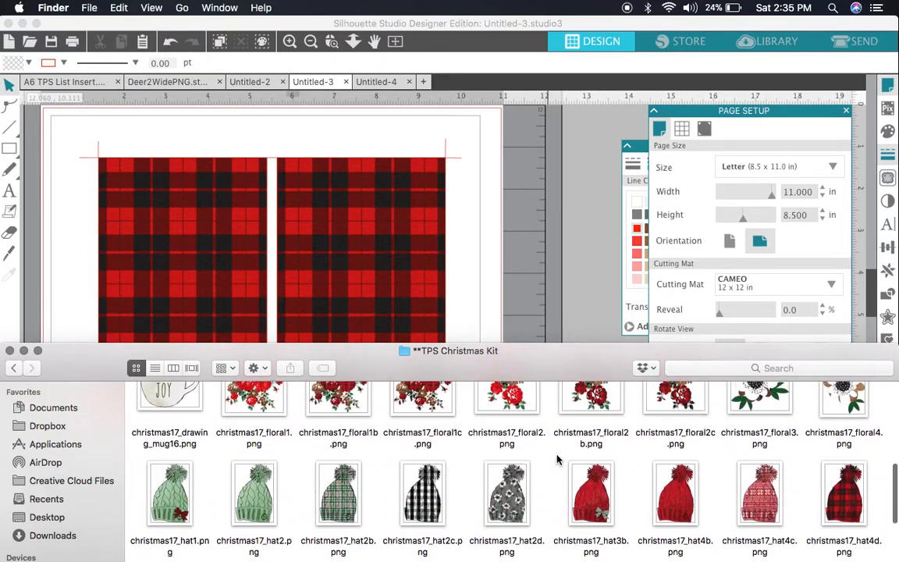
{"action": "scroll", "coordinate": [558, 460], "scroll_direction": "down", "scroll_amount": 12}
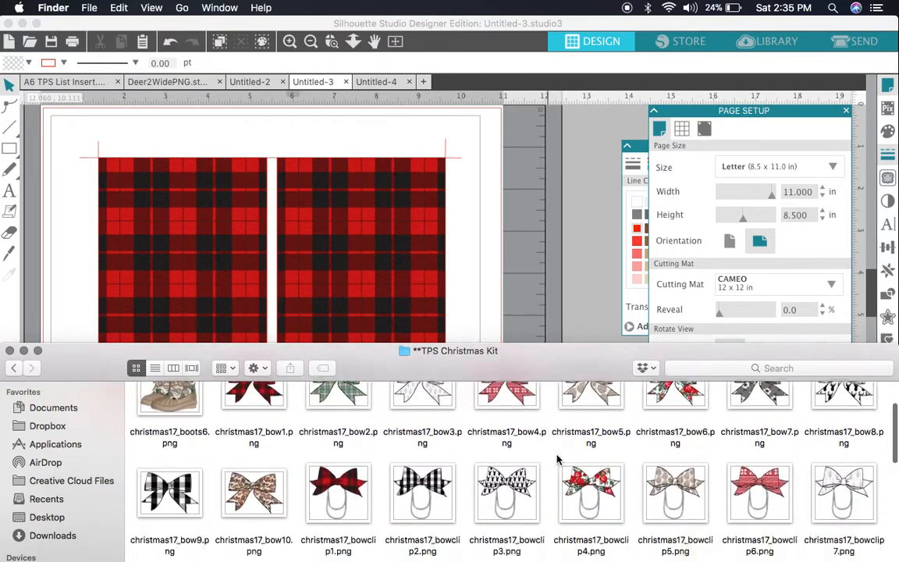
{"action": "scroll", "coordinate": [557, 460], "scroll_direction": "down", "scroll_amount": 12}
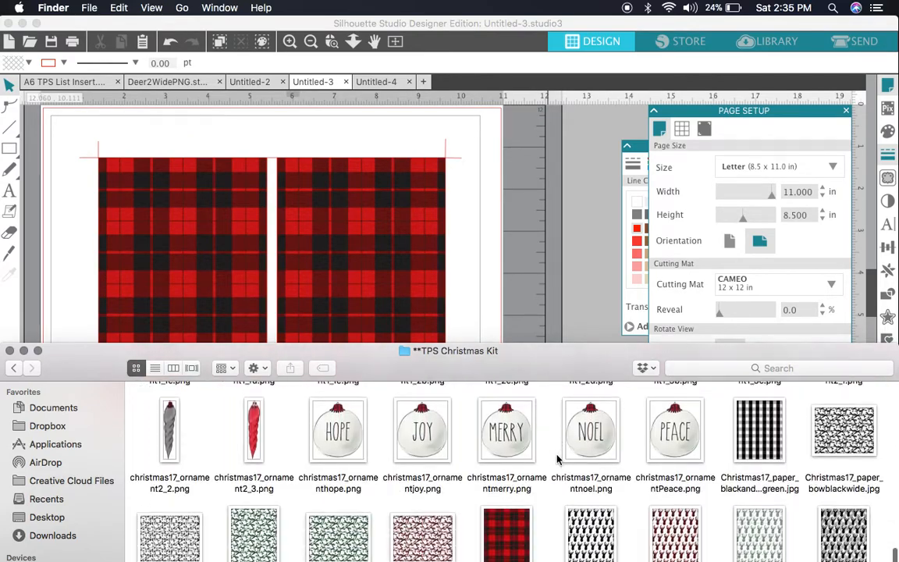
{"action": "scroll", "coordinate": [558, 459], "scroll_direction": "down", "scroll_amount": 10}
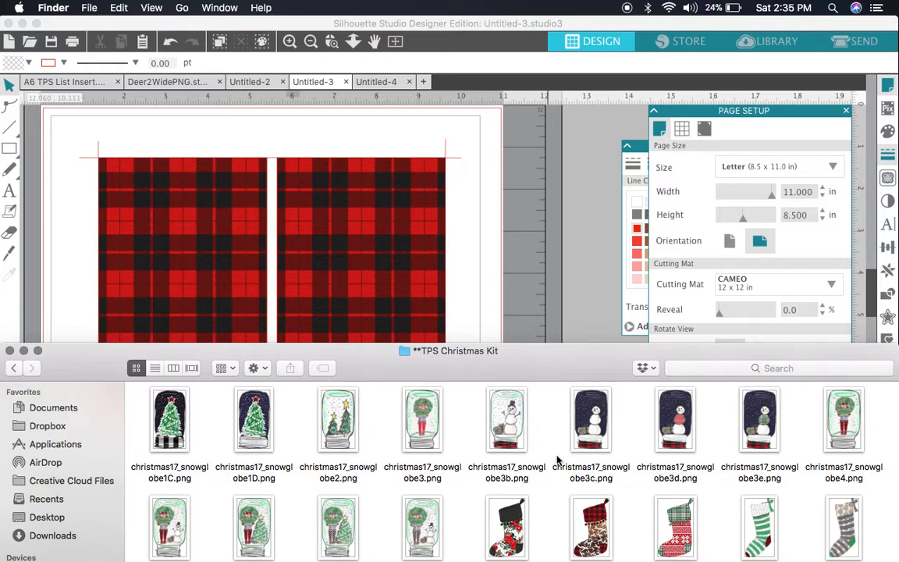
{"action": "scroll", "coordinate": [558, 461], "scroll_direction": "down", "scroll_amount": 2}
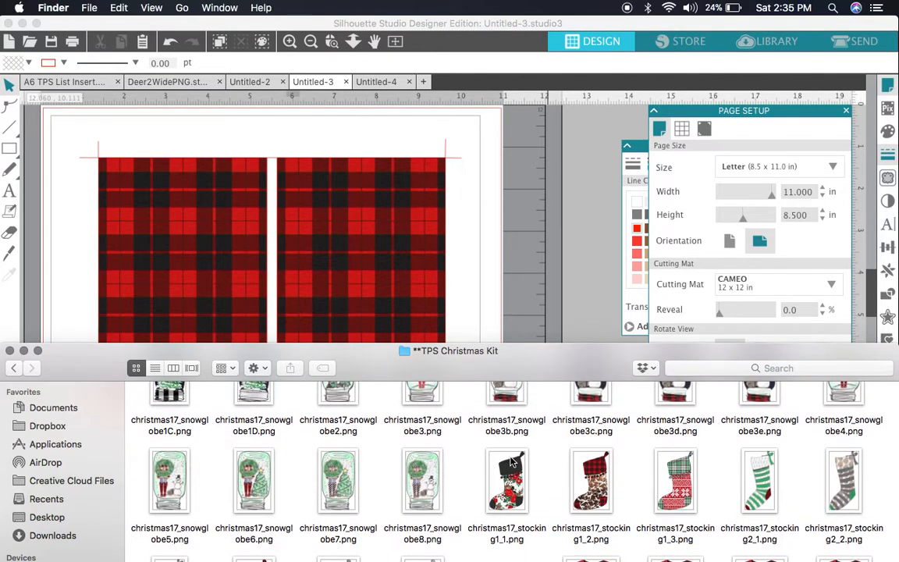
{"action": "scroll", "coordinate": [512, 462], "scroll_direction": "up", "scroll_amount": 1}
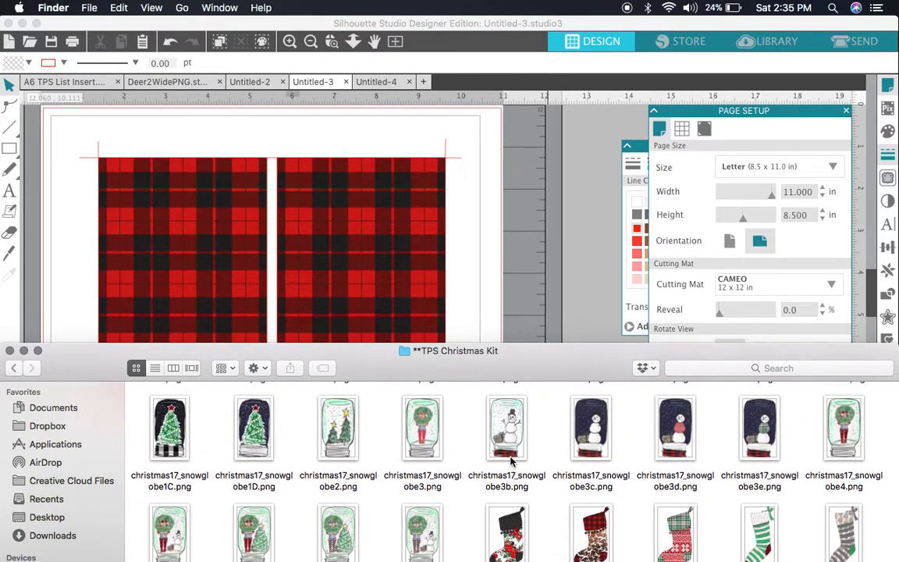
{"action": "scroll", "coordinate": [512, 462], "scroll_direction": "down", "scroll_amount": 1}
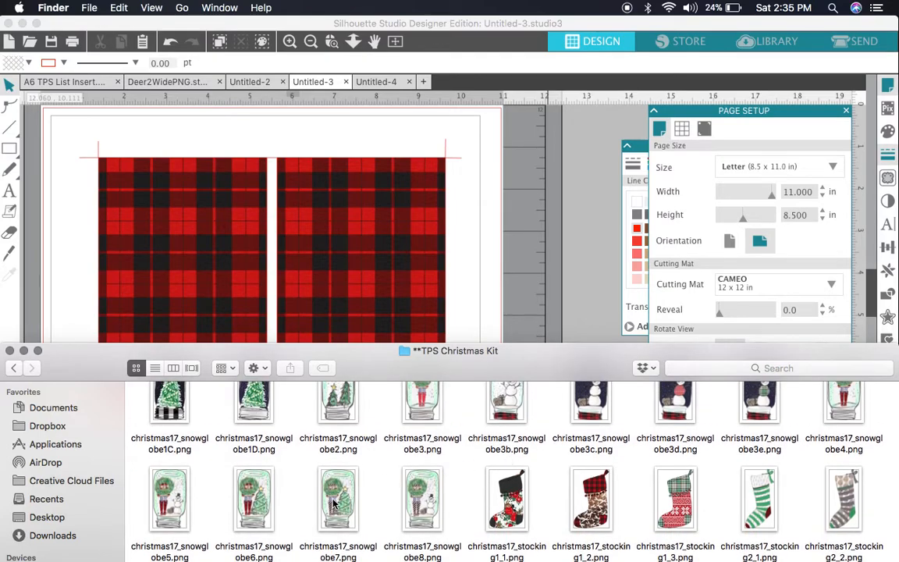
{"action": "left_click_drag", "start_coordinate": [336, 506], "coordinate": [351, 265]}
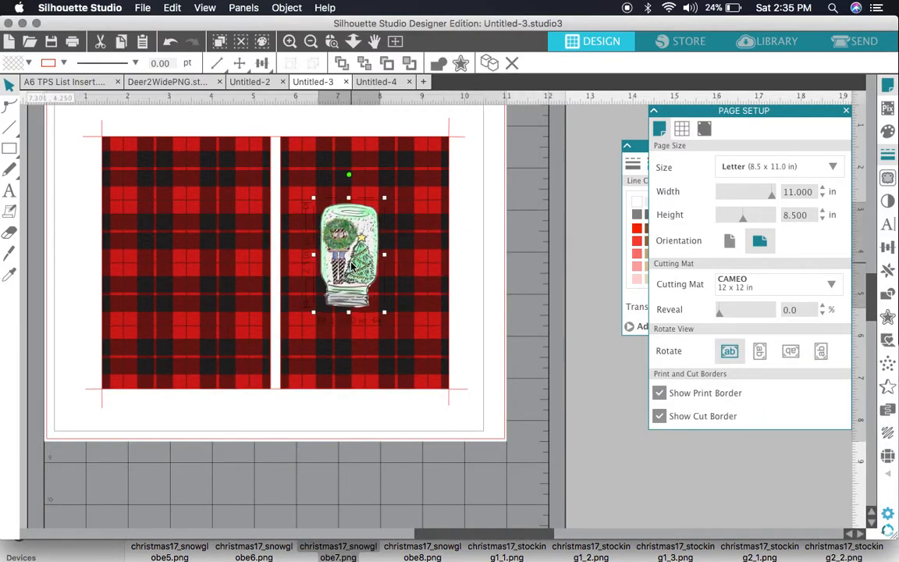
Step: Enlarge the snow globe to fill most of the right panel's height and centre it across the panel
{"action": "left_click_drag", "start_coordinate": [385, 312], "coordinate": [453, 391]}
{"action": "left_click_drag", "start_coordinate": [406, 332], "coordinate": [384, 295]}
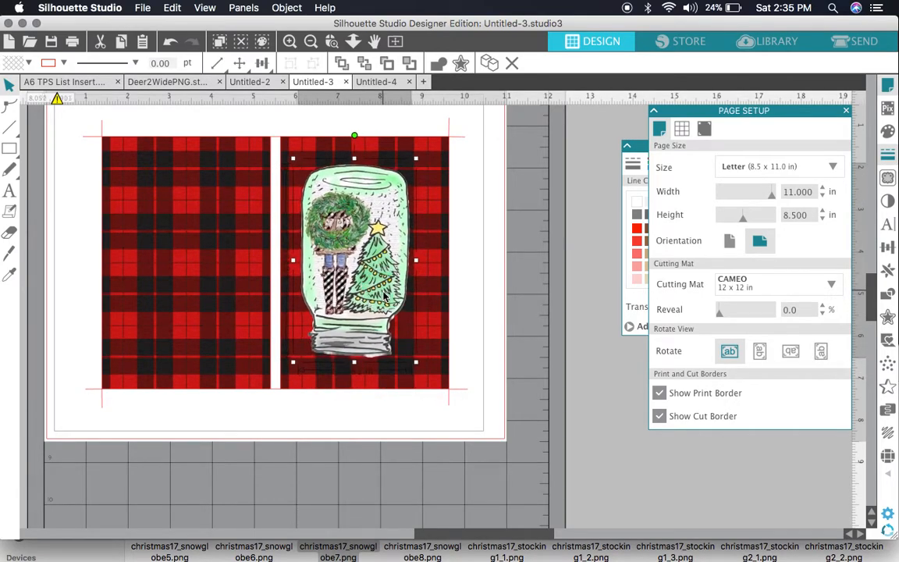
{"action": "left_click_drag", "start_coordinate": [416, 363], "coordinate": [409, 350]}
{"action": "left_click_drag", "start_coordinate": [375, 294], "coordinate": [383, 291]}
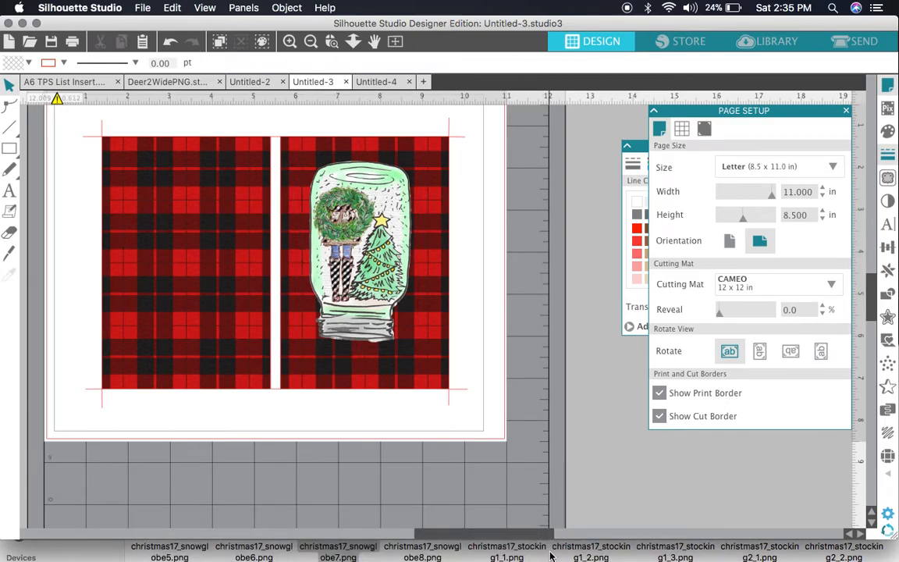
Step: Bring christmas17_bow3.png and christmas17_bow5.png from the Finder kit folder into the document beside the page
{"action": "left_click", "coordinate": [550, 556]}
{"action": "scroll", "coordinate": [555, 476], "scroll_direction": "up", "scroll_amount": 15}
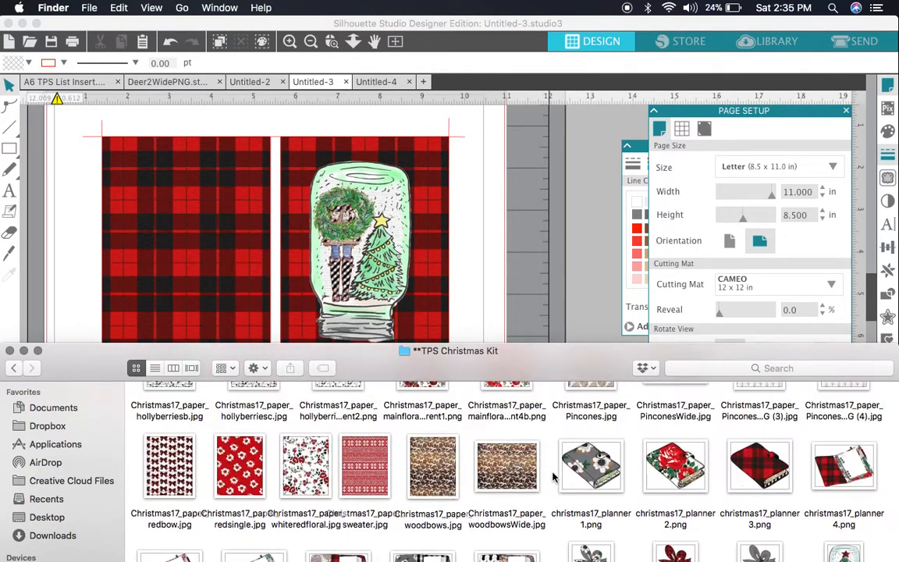
{"action": "scroll", "coordinate": [552, 477], "scroll_direction": "up", "scroll_amount": 15}
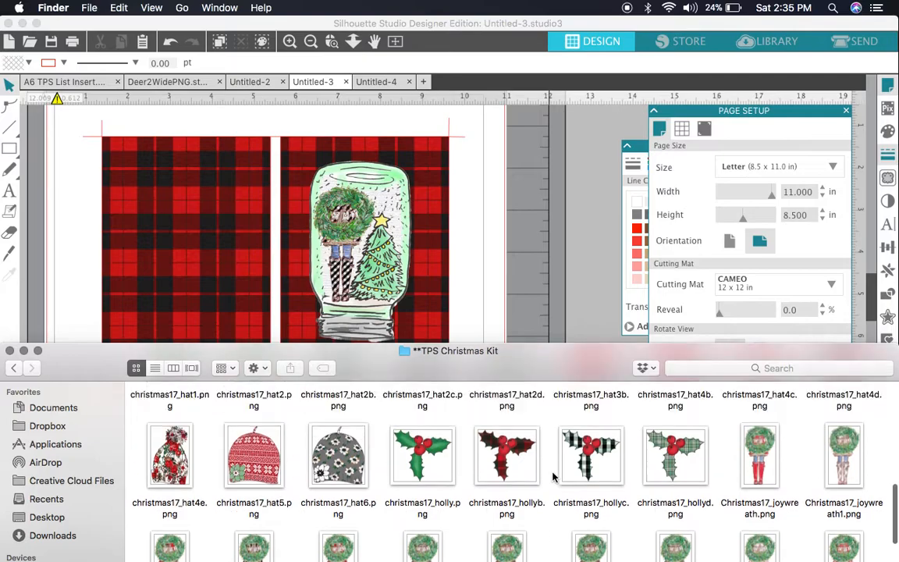
{"action": "scroll", "coordinate": [553, 477], "scroll_direction": "up", "scroll_amount": 10}
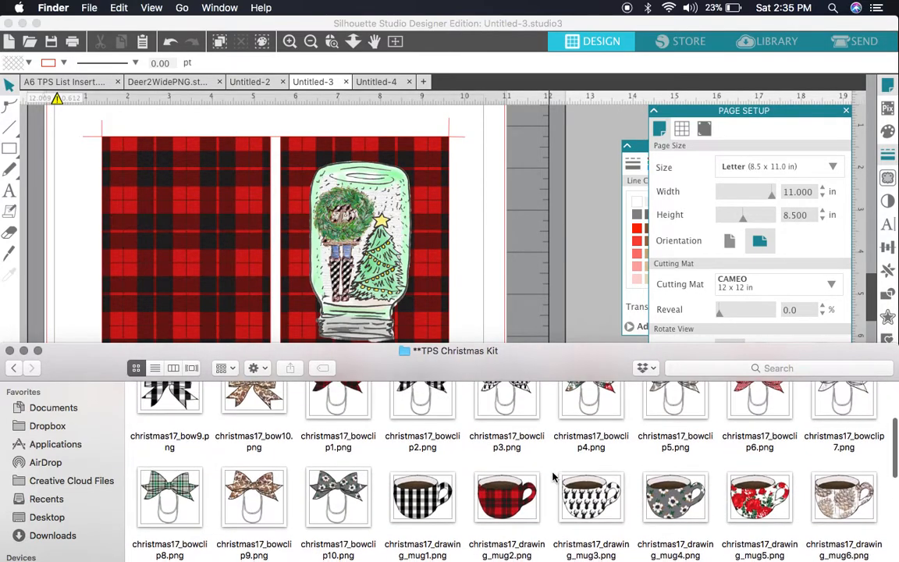
{"action": "scroll", "coordinate": [552, 477], "scroll_direction": "down", "scroll_amount": 1}
{"action": "left_click_drag", "start_coordinate": [428, 449], "coordinate": [551, 294]}
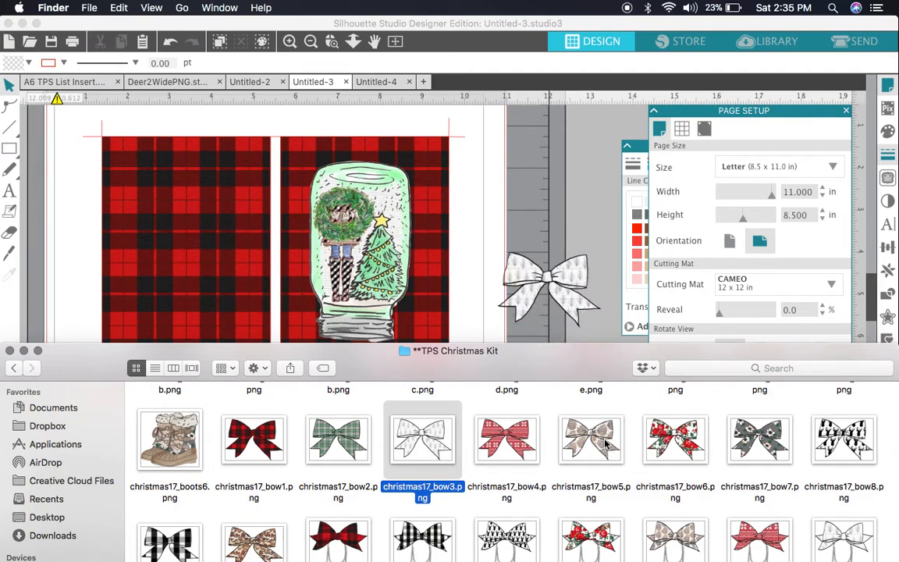
{"action": "left_click_drag", "start_coordinate": [606, 443], "coordinate": [570, 181]}
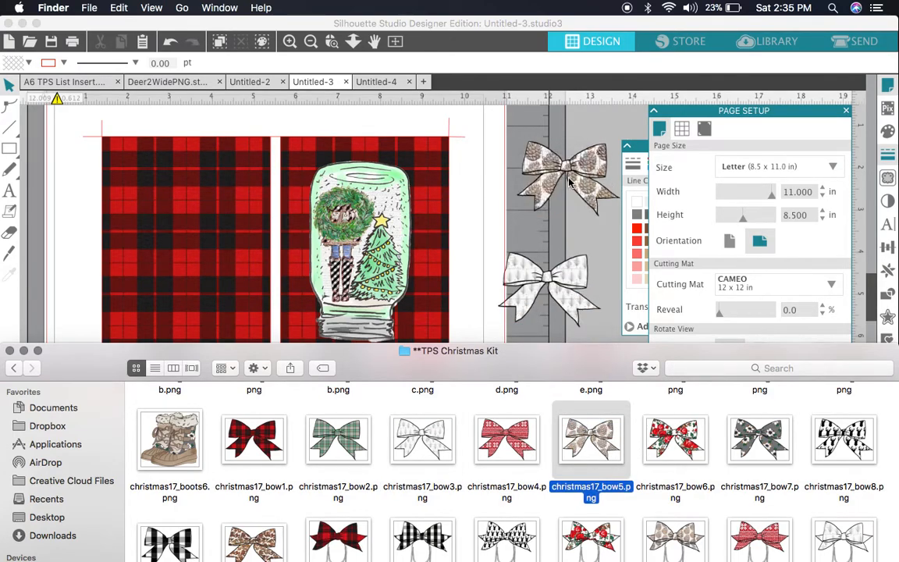
{"action": "left_click", "coordinate": [601, 248]}
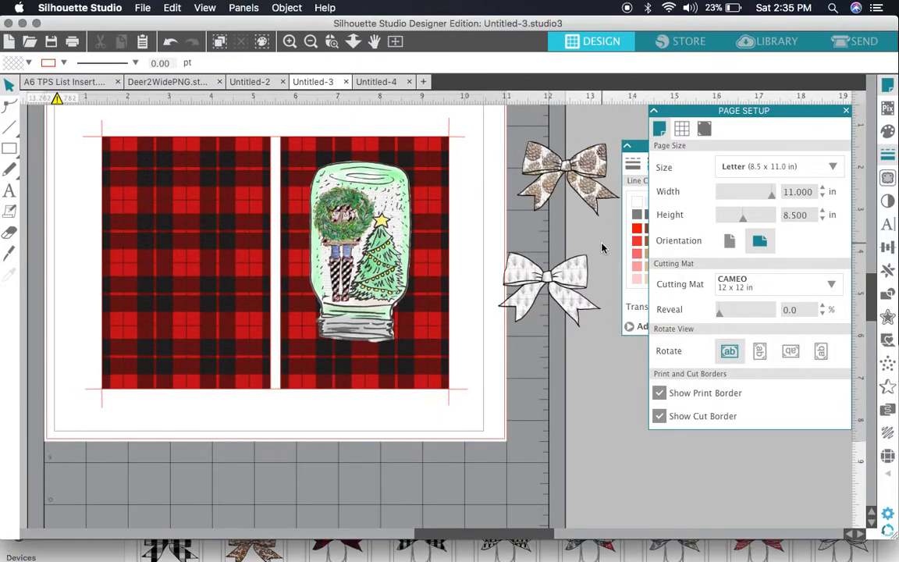
Step: Move the pinecone bow aside, place the white bow over the jar's base, and enlarge it to about 3.1 in wide
{"action": "left_click_drag", "start_coordinate": [590, 171], "coordinate": [605, 369]}
{"action": "left_click_drag", "start_coordinate": [551, 290], "coordinate": [358, 330]}
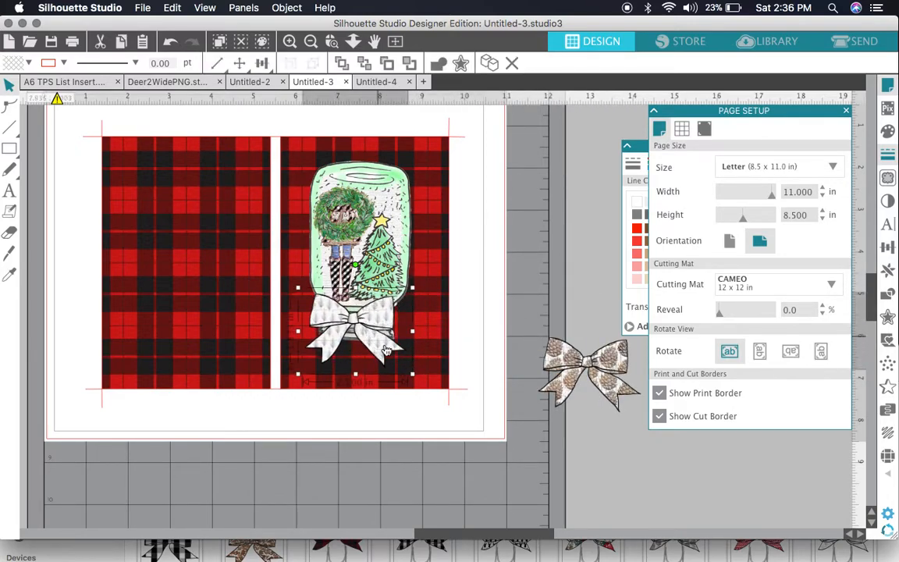
{"action": "left_click_drag", "start_coordinate": [413, 375], "coordinate": [440, 395]}
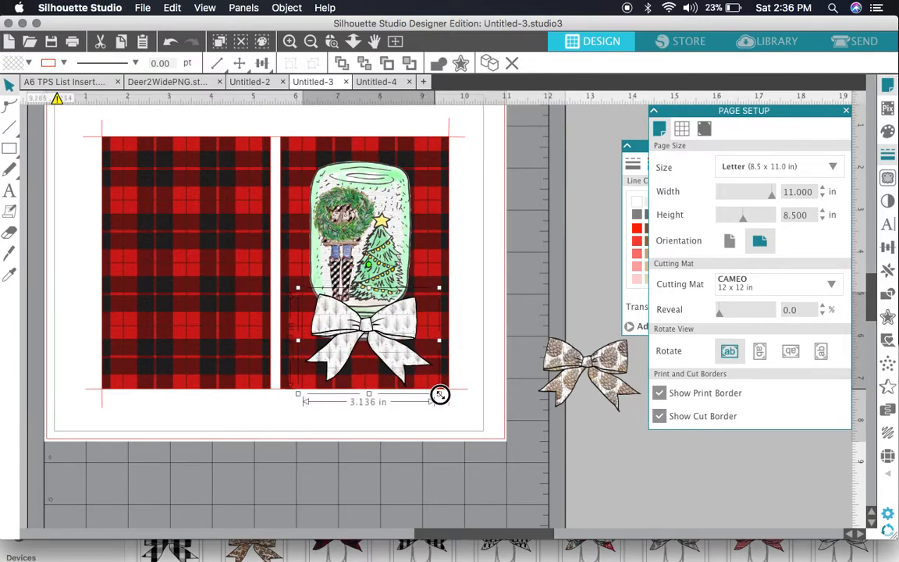
{"action": "left_click_drag", "start_coordinate": [405, 350], "coordinate": [388, 335]}
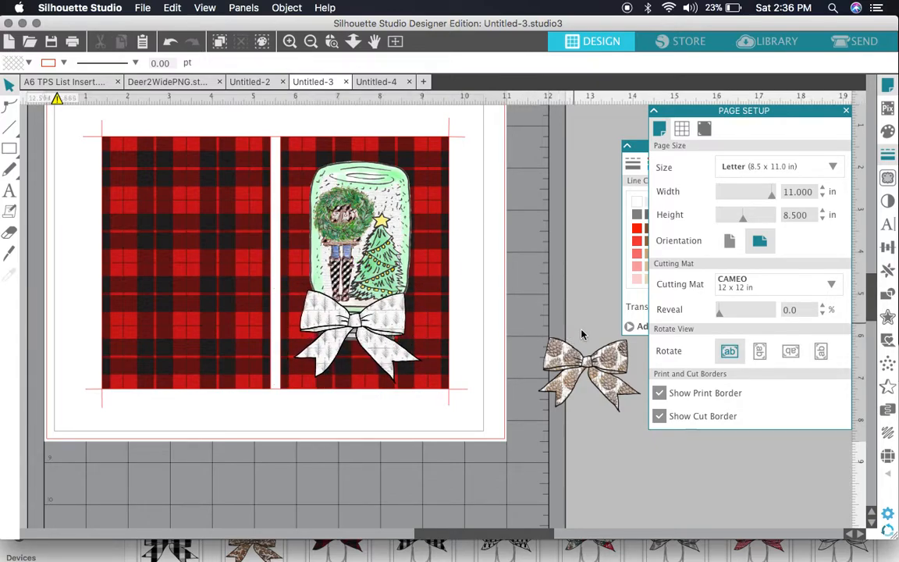
Step: Lay the pinecone bow over the white bow and replace its artwork with christmas17_bow2.png from the Finder kit folder
{"action": "left_click_drag", "start_coordinate": [574, 360], "coordinate": [361, 320]}
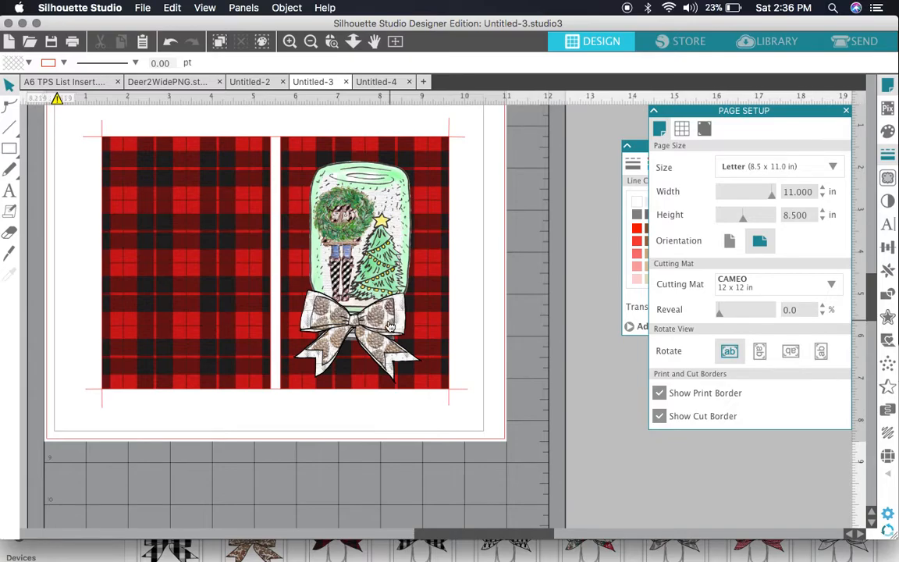
{"action": "left_click", "coordinate": [548, 549]}
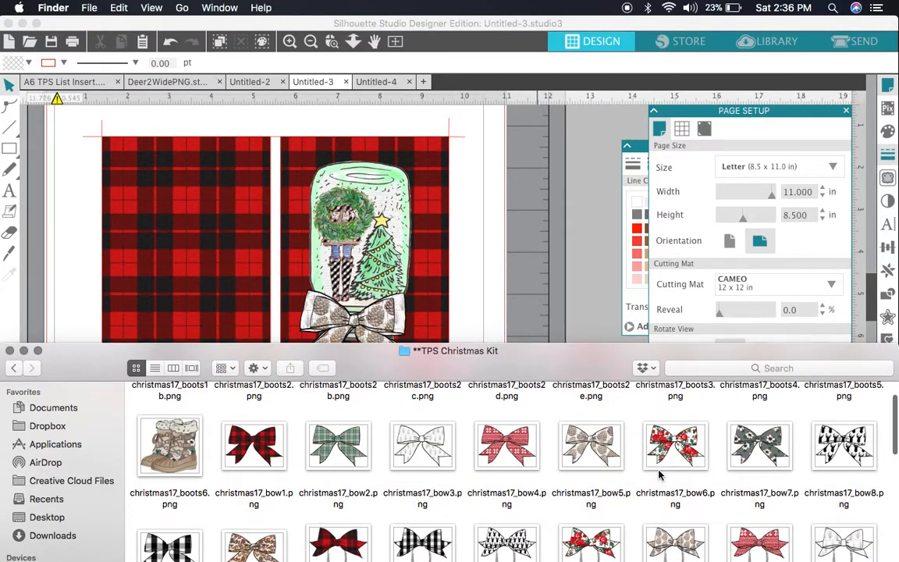
{"action": "scroll", "coordinate": [658, 473], "scroll_direction": "up", "scroll_amount": 2}
{"action": "scroll", "coordinate": [658, 474], "scroll_direction": "down", "scroll_amount": 3}
{"action": "scroll", "coordinate": [658, 473], "scroll_direction": "up", "scroll_amount": 1}
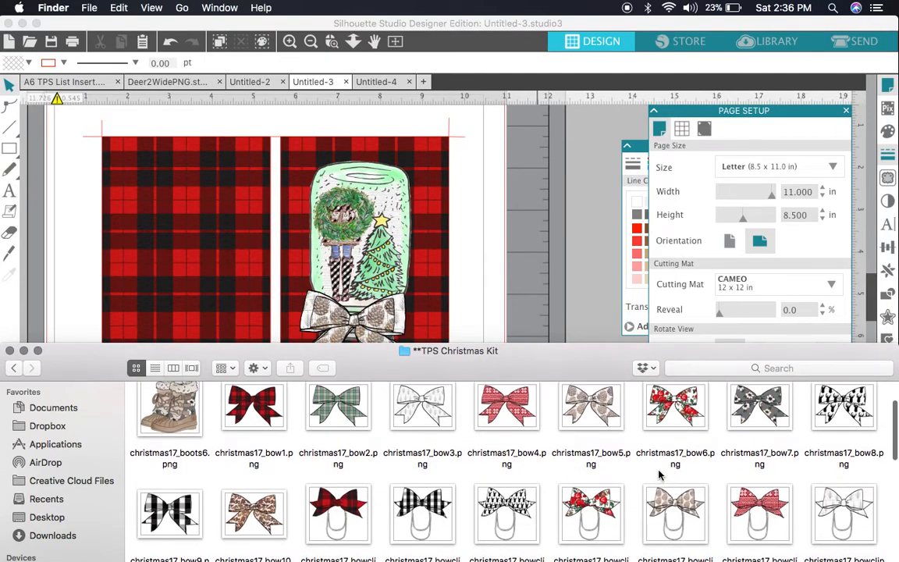
{"action": "scroll", "coordinate": [658, 474], "scroll_direction": "up", "scroll_amount": 1}
{"action": "left_click_drag", "start_coordinate": [352, 403], "coordinate": [355, 320]}
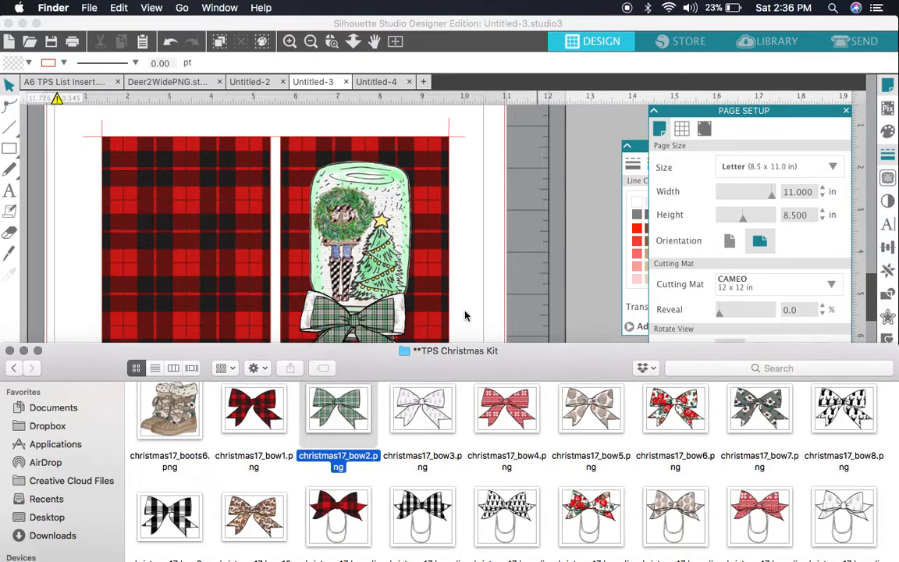
{"action": "left_click", "coordinate": [529, 281]}
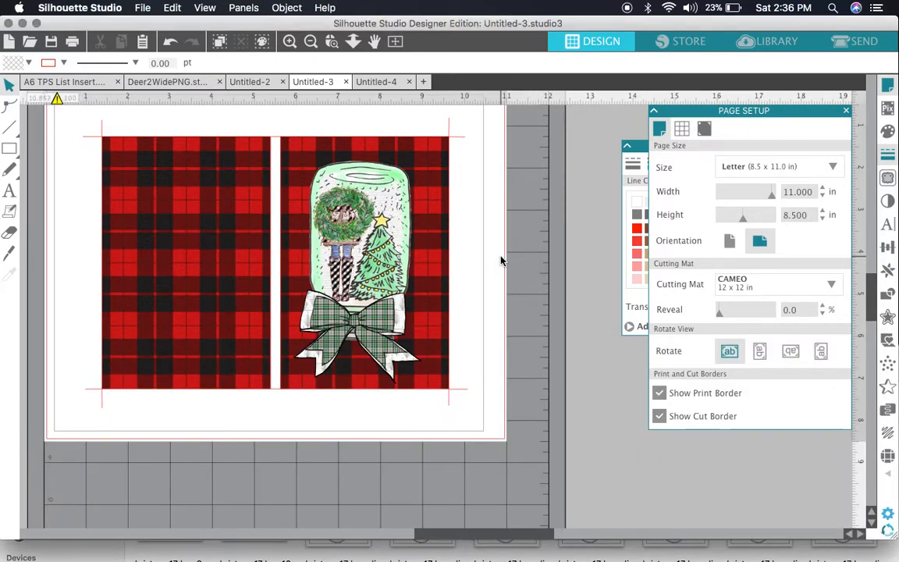
Step: Nudge the green plaid bow and the white bow slightly to the right over the jar's base
{"action": "left_click", "coordinate": [387, 233]}
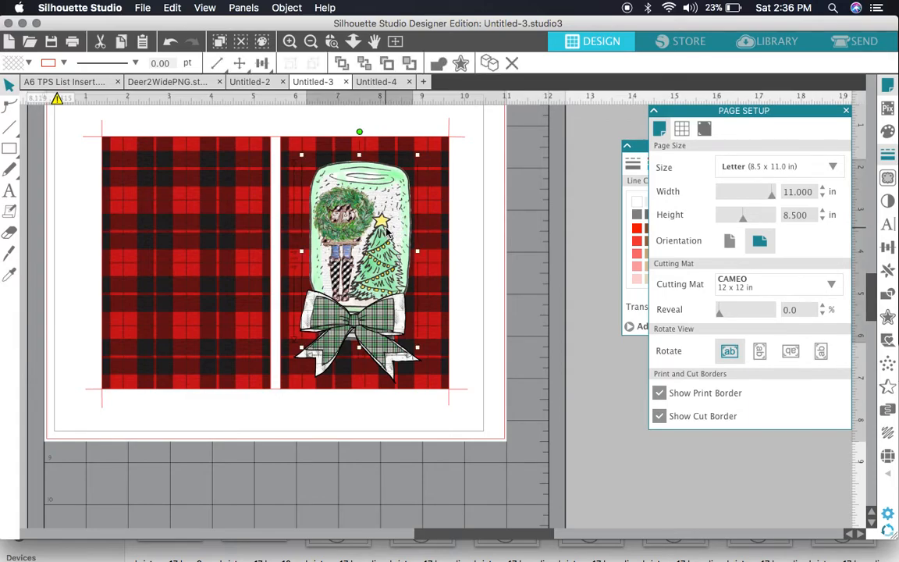
{"action": "left_click", "coordinate": [395, 326]}
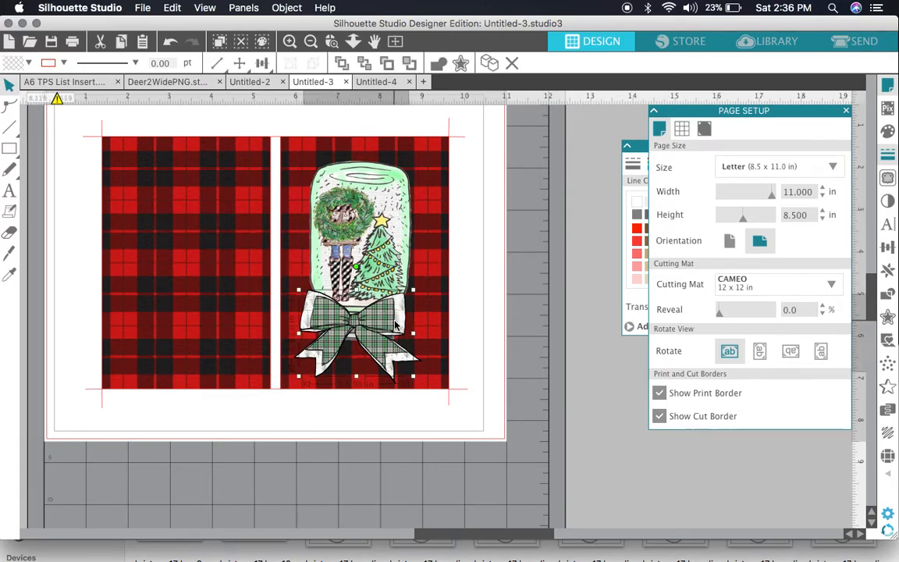
{"action": "key", "text": "Right"}
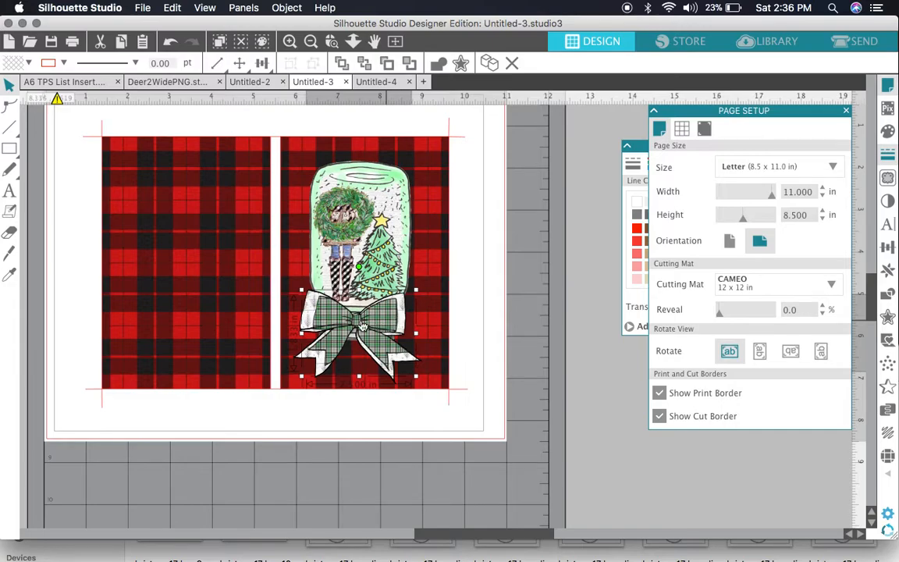
{"action": "left_click", "coordinate": [308, 325]}
{"action": "key", "text": "Right"}
{"action": "key", "text": "Right"}
{"action": "key", "text": "Right"}
{"action": "key", "text": "Right"}
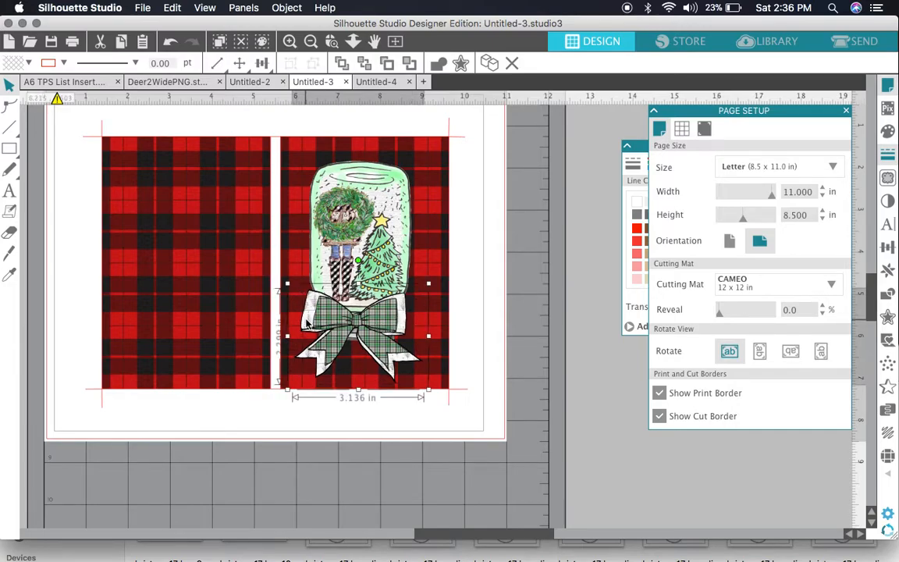
{"action": "key", "text": "Left"}
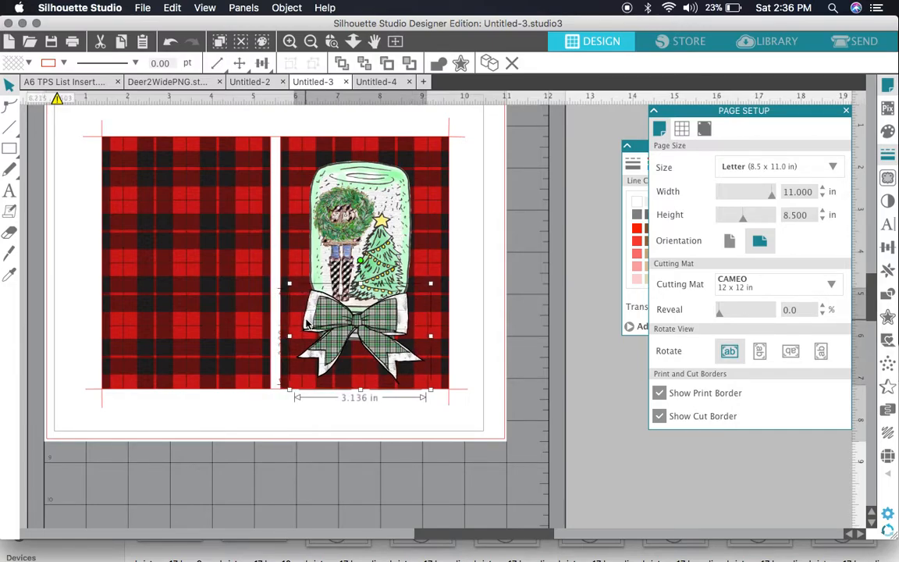
{"action": "left_click", "coordinate": [488, 311]}
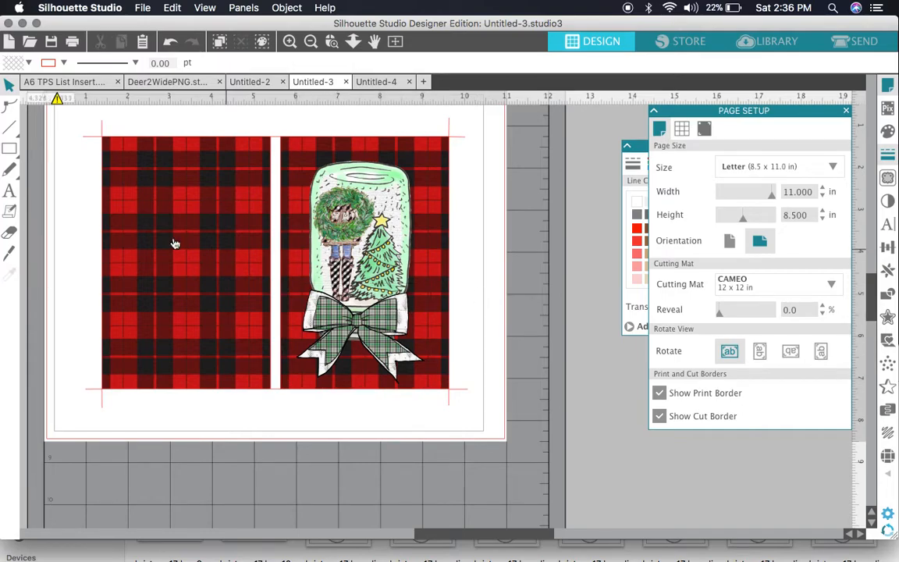
Step: Draw a rounded rectangle about 1.9 in wide across the right panel's outer edge, beside the jar
{"action": "mouse_move", "coordinate": [15, 151]}
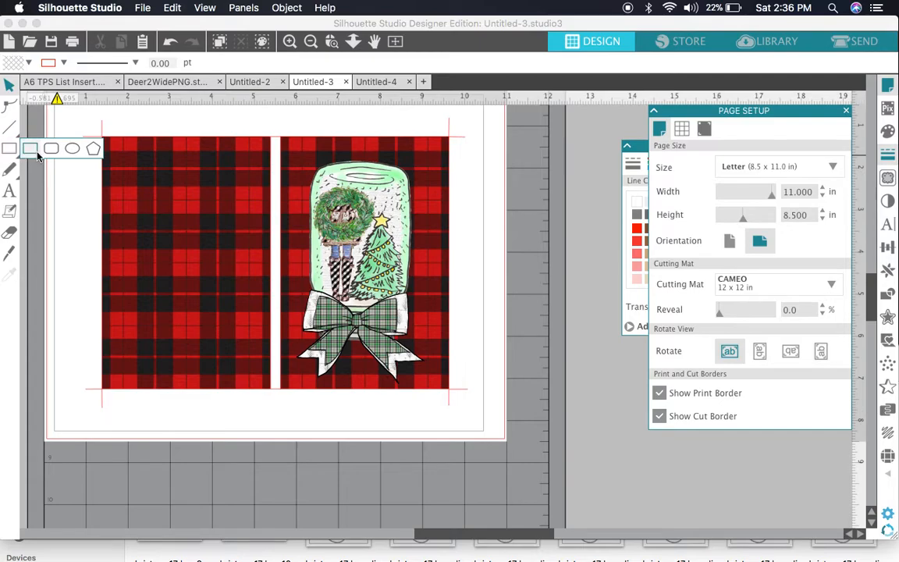
{"action": "left_click", "coordinate": [52, 150]}
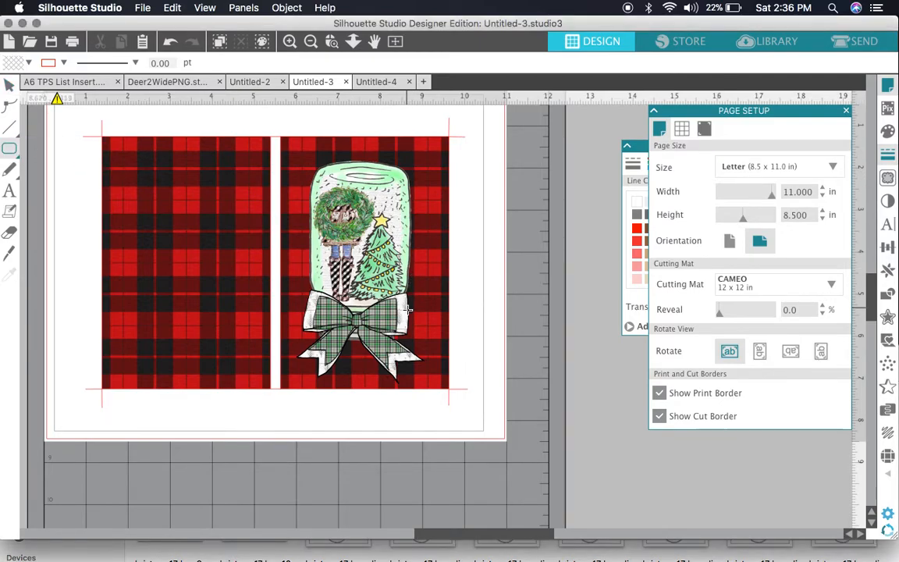
{"action": "left_click_drag", "start_coordinate": [405, 254], "coordinate": [484, 276]}
{"action": "left_click", "coordinate": [9, 84]}
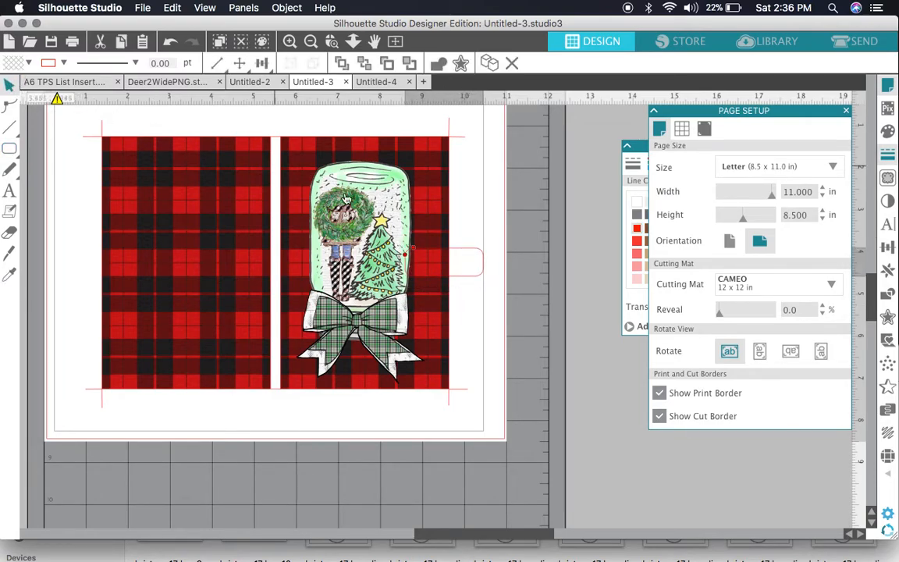
Step: Give the rounded rectangle a black outline and a white fill
{"action": "left_click", "coordinate": [473, 254]}
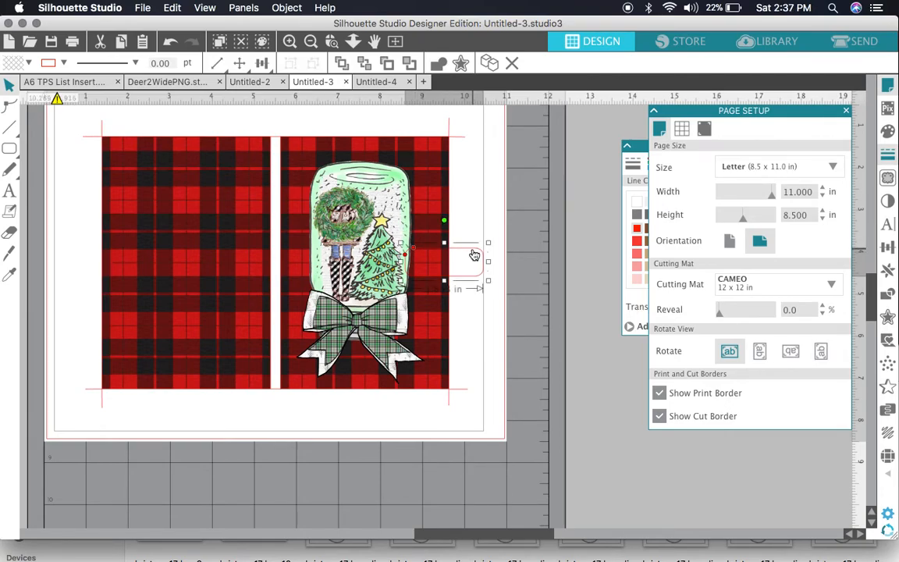
{"action": "left_click", "coordinate": [629, 201]}
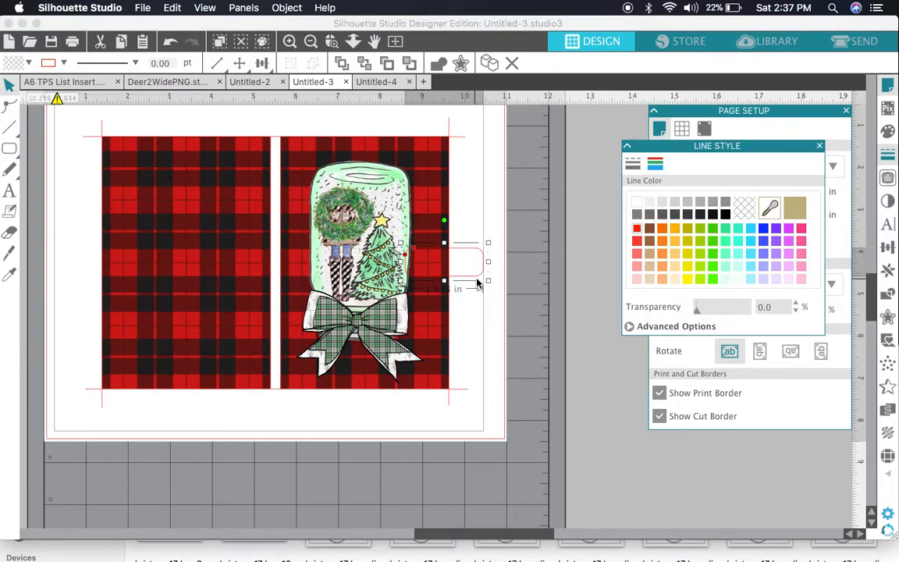
{"action": "left_click", "coordinate": [726, 216]}
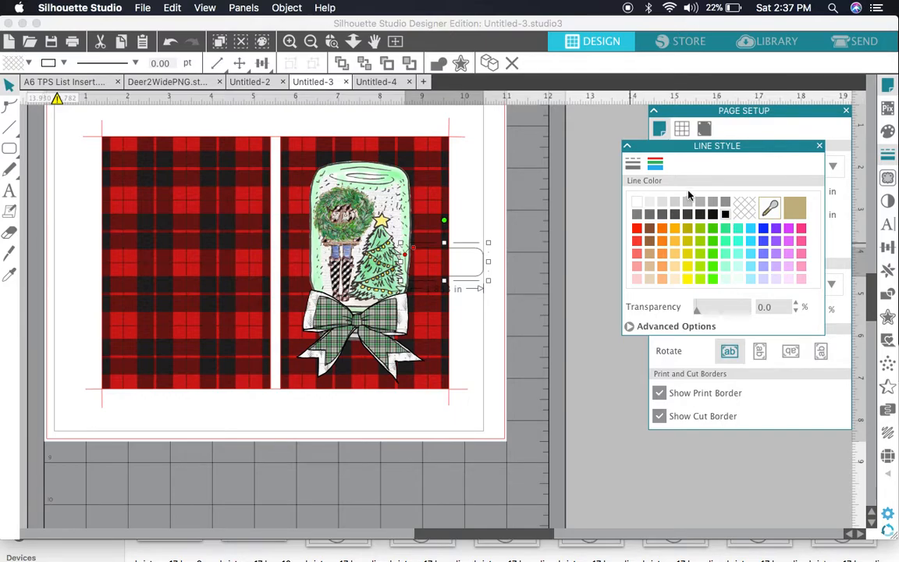
{"action": "left_click", "coordinate": [887, 131]}
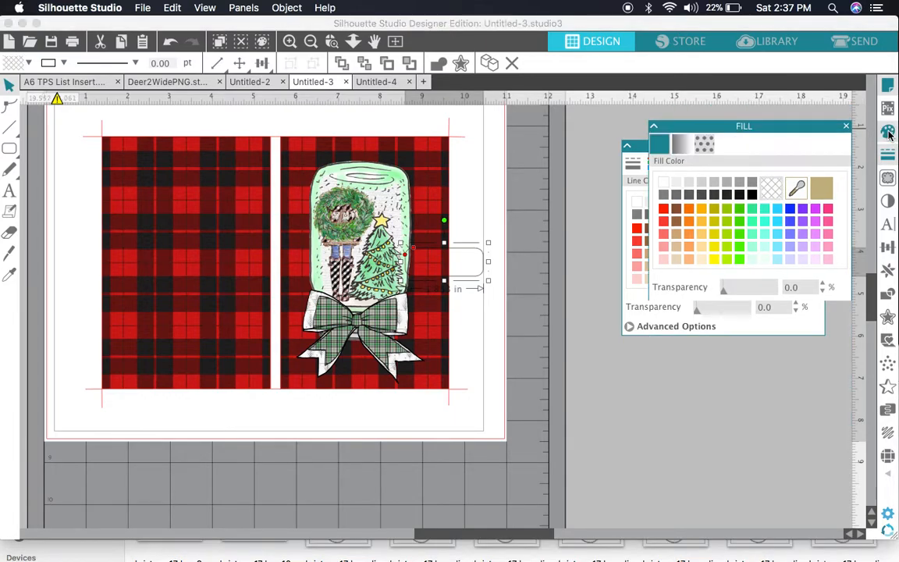
{"action": "left_click", "coordinate": [664, 171]}
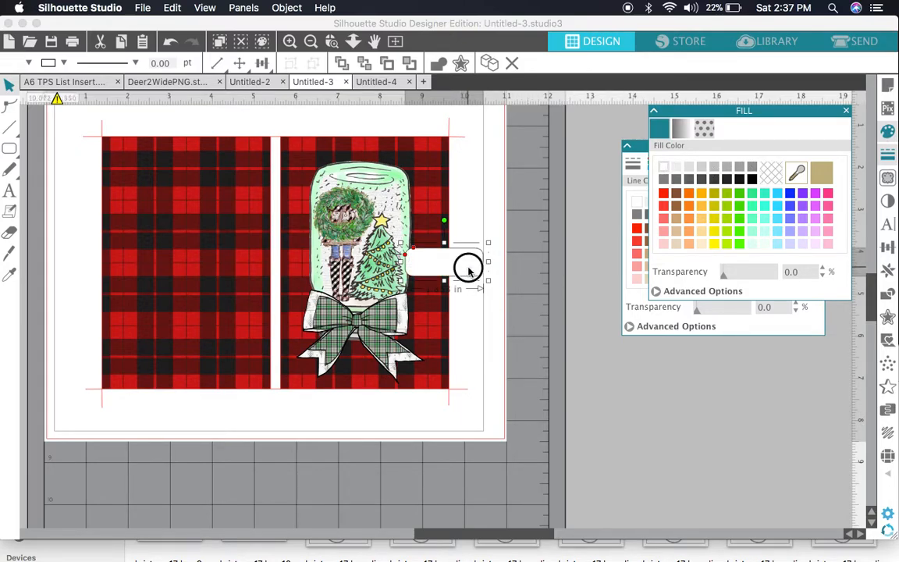
Step: Move the white label to the right panel's lower-right corner over the bow tail and narrow it to about 1.5 in
{"action": "left_click_drag", "start_coordinate": [468, 273], "coordinate": [426, 367]}
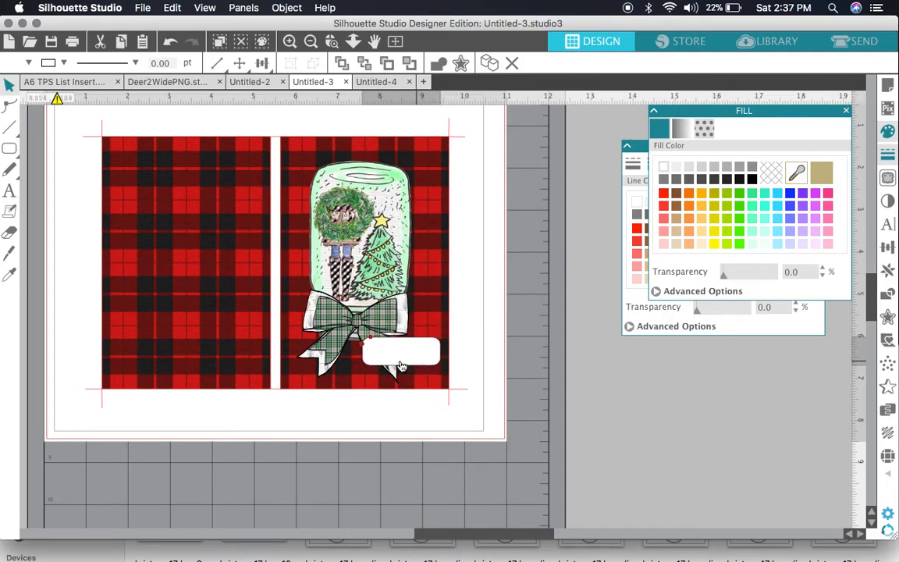
{"action": "left_click", "coordinate": [396, 362]}
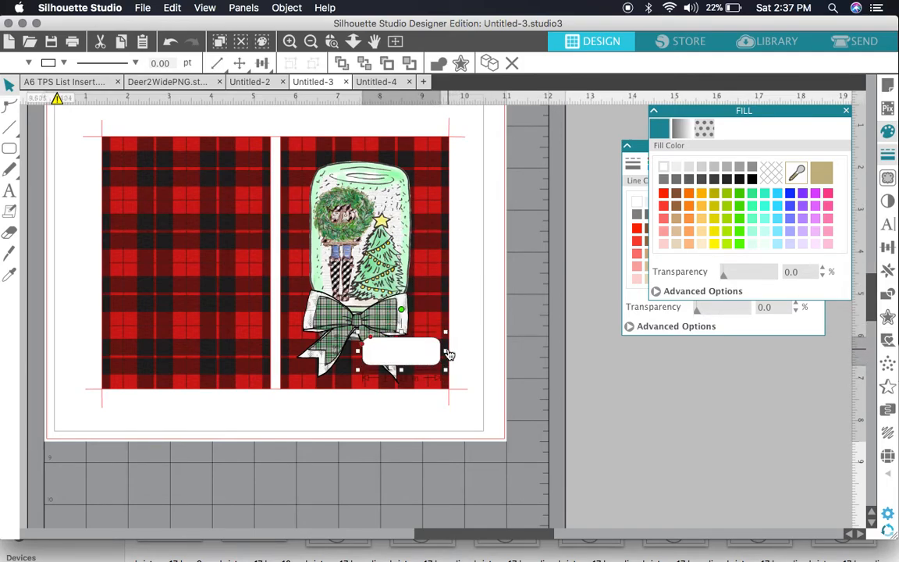
{"action": "left_click_drag", "start_coordinate": [439, 349], "coordinate": [416, 365]}
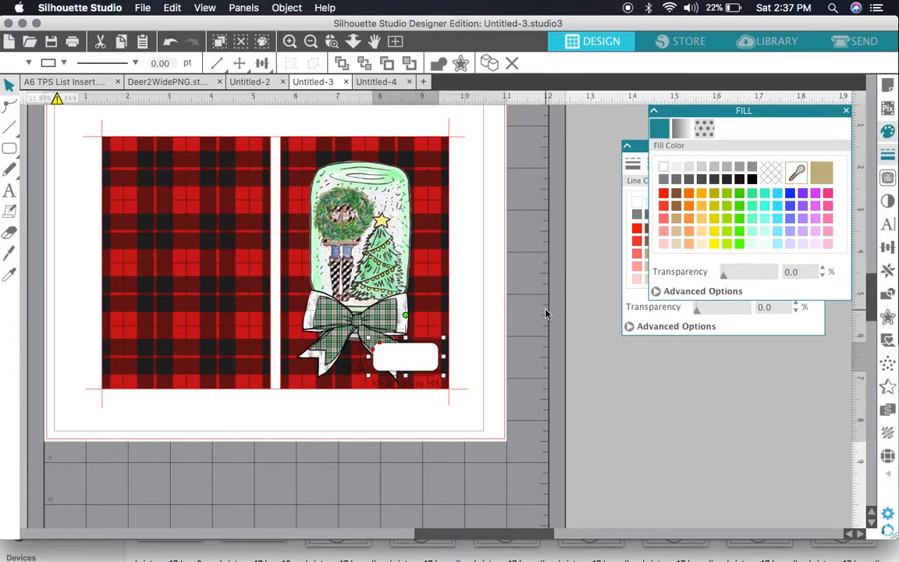
{"action": "left_click", "coordinate": [491, 284]}
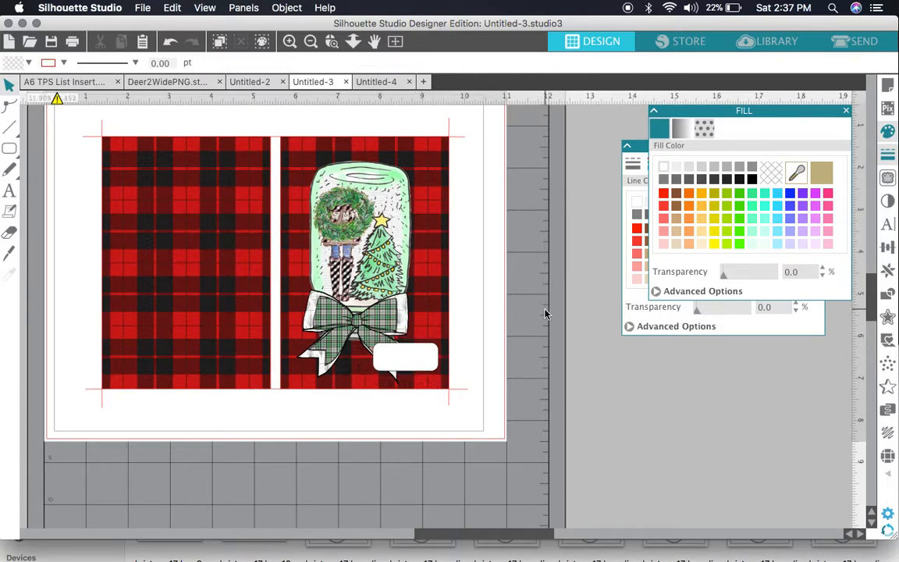
Step: Set the text style to the Amarillo font at 16 pt
{"action": "left_click", "coordinate": [889, 225]}
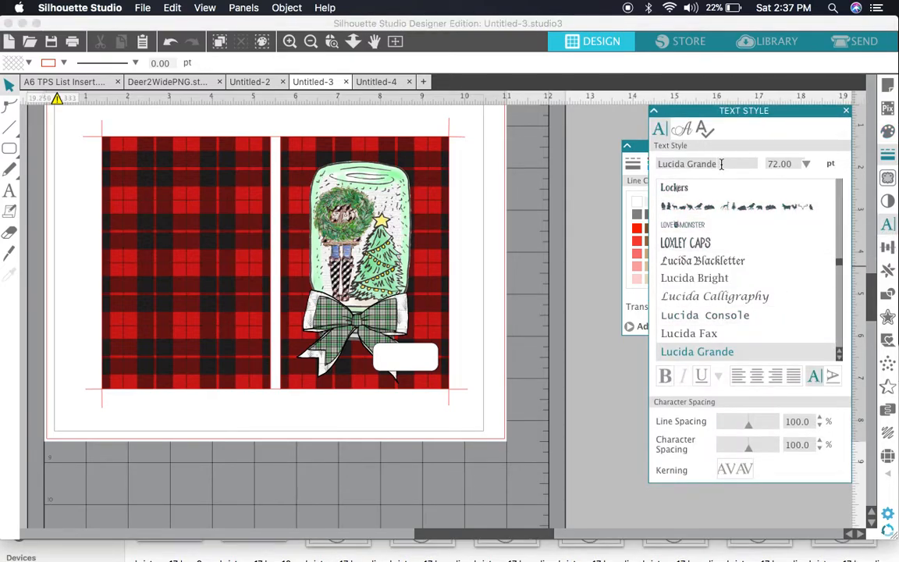
{"action": "key", "text": "BackSpace"}
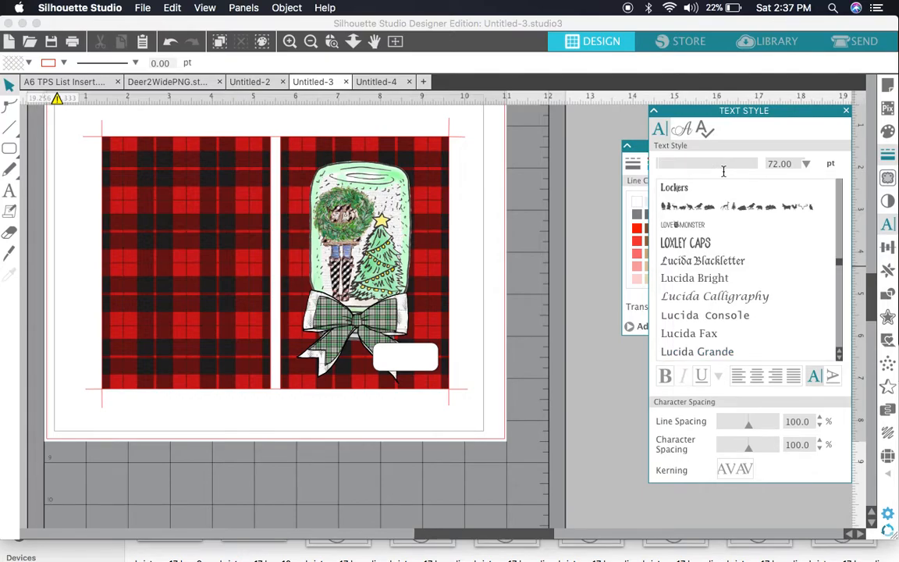
{"action": "type", "text": "arial"}
{"action": "scroll", "coordinate": [730, 285], "scroll_direction": "down", "scroll_amount": 5}
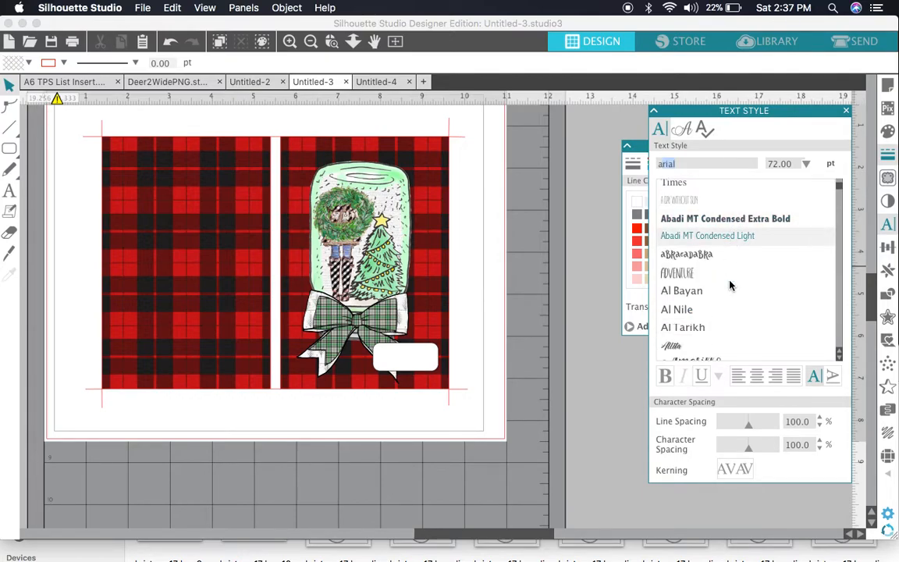
{"action": "left_click", "coordinate": [722, 305]}
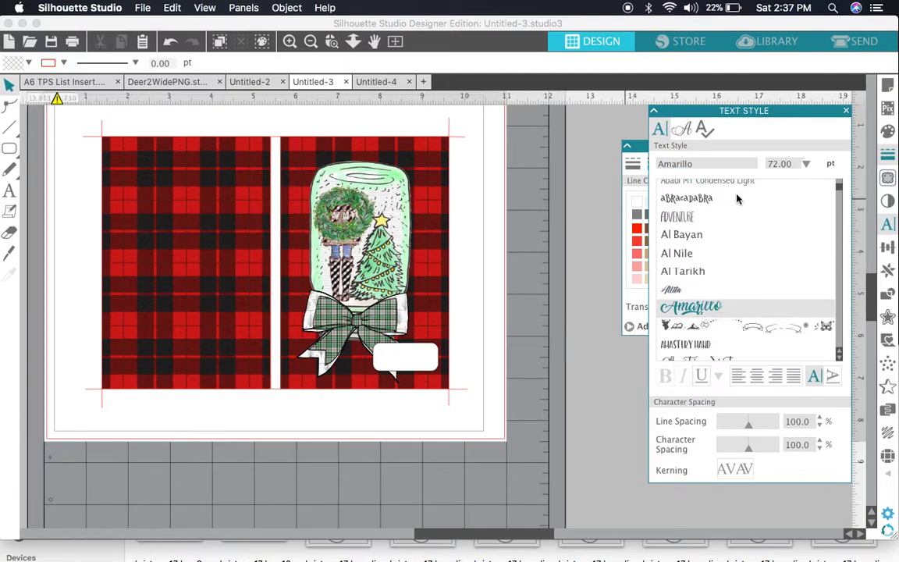
{"action": "left_click", "coordinate": [805, 164]}
{"action": "scroll", "coordinate": [799, 244], "scroll_direction": "down", "scroll_amount": 2}
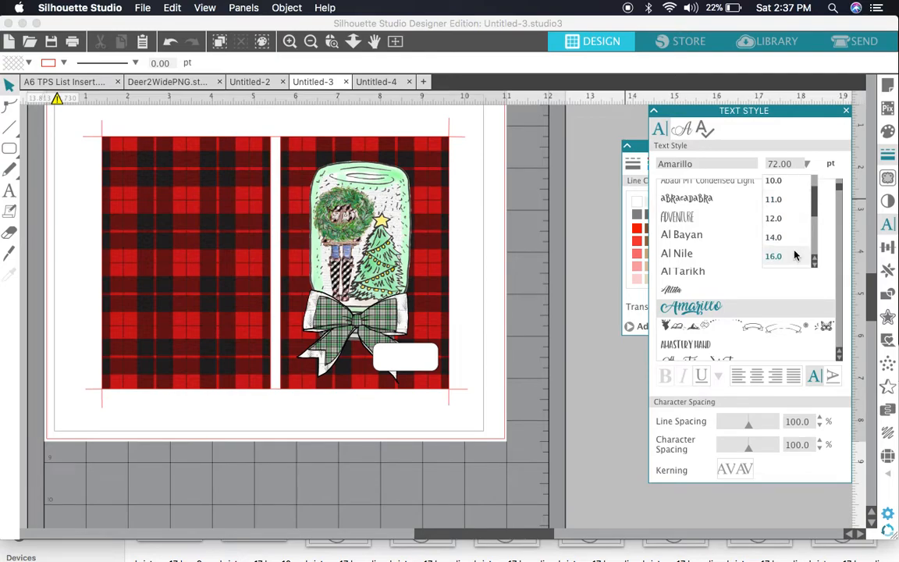
{"action": "left_click", "coordinate": [784, 258]}
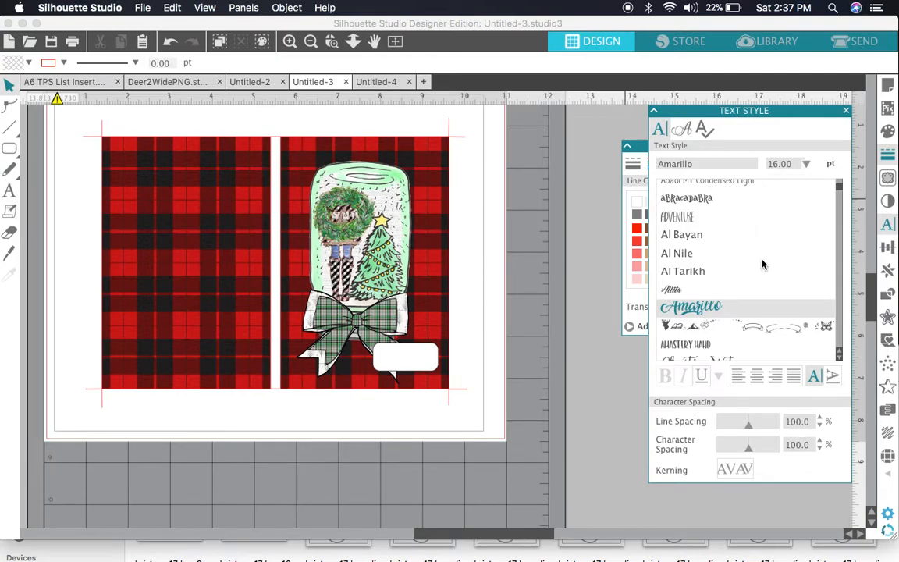
Step: Add the text "Notes" on the white label
{"action": "left_click", "coordinate": [9, 192]}
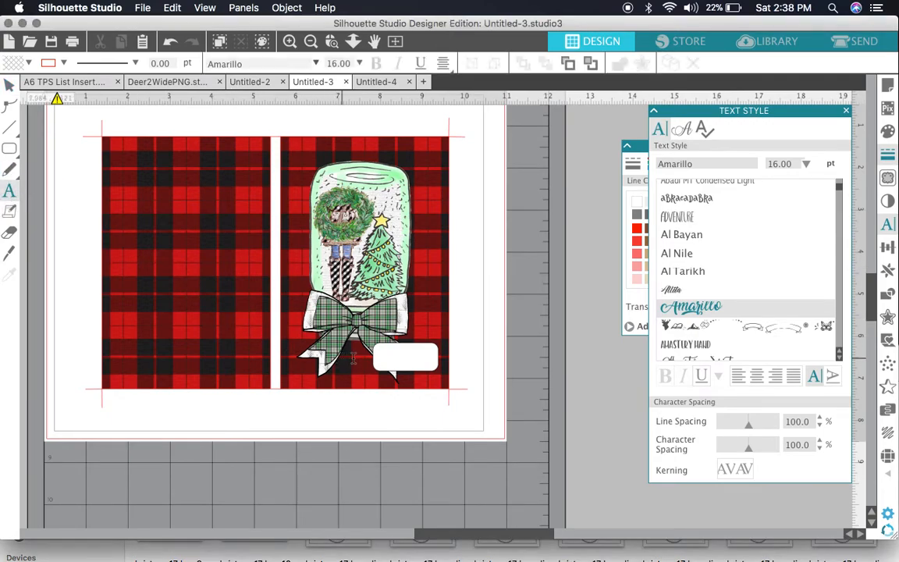
{"action": "left_click", "coordinate": [380, 359]}
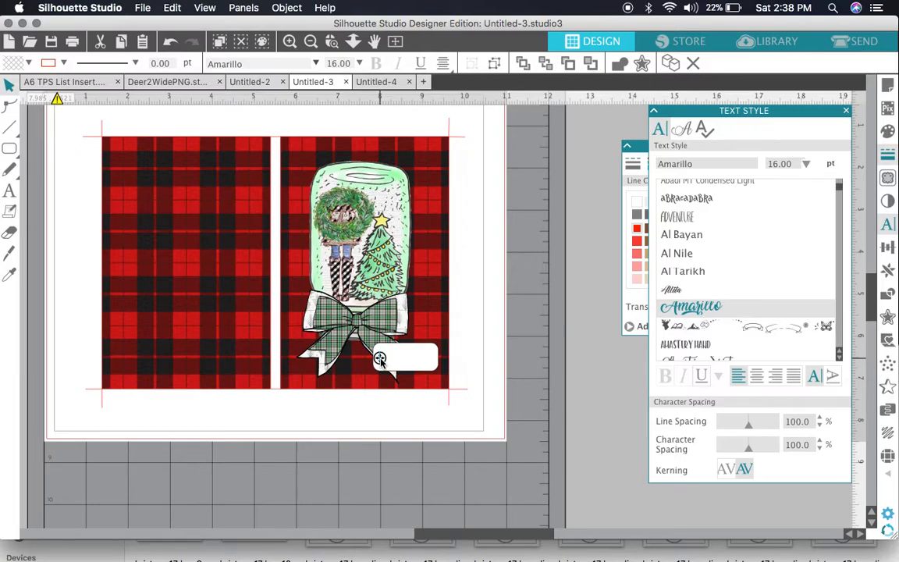
{"action": "type", "text": "Noel"}
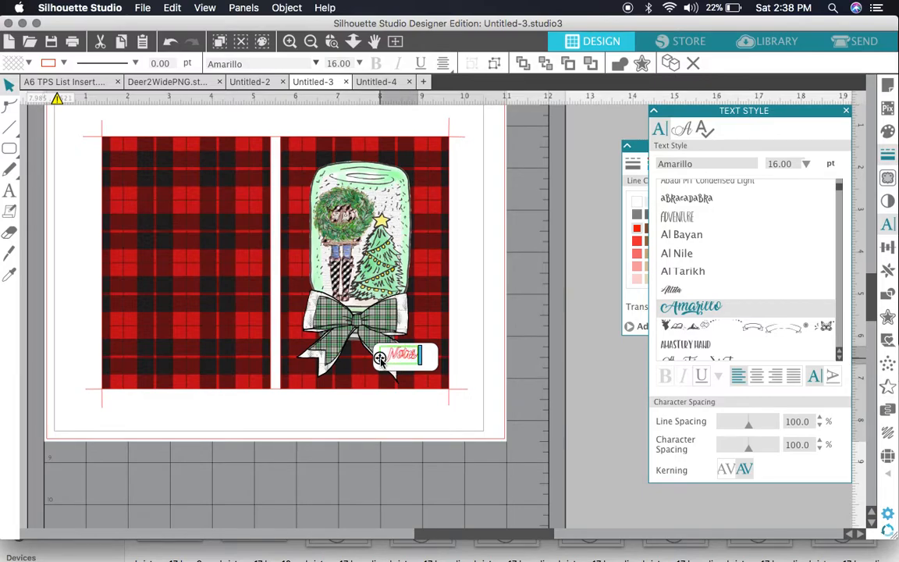
{"action": "left_click", "coordinate": [420, 355]}
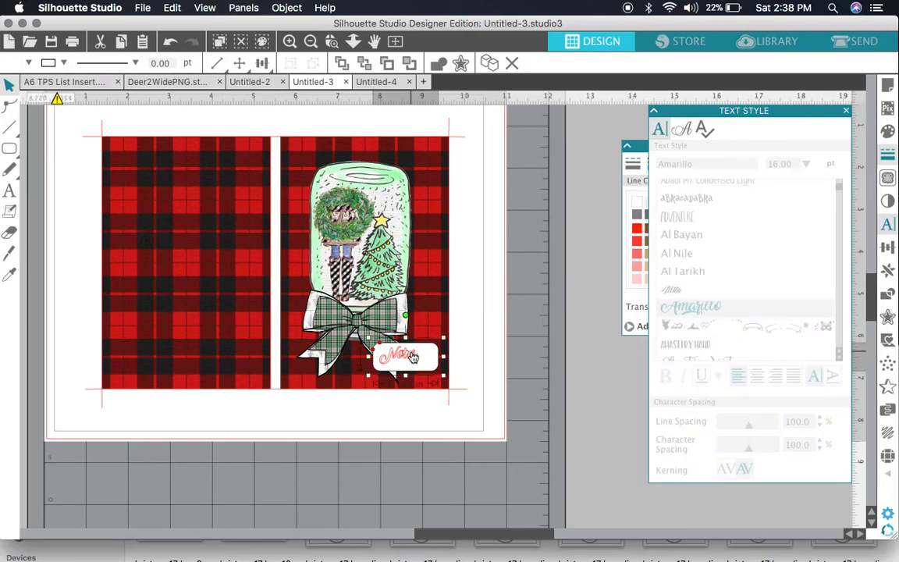
{"action": "left_click", "coordinate": [413, 356]}
{"action": "left_click", "coordinate": [498, 364]}
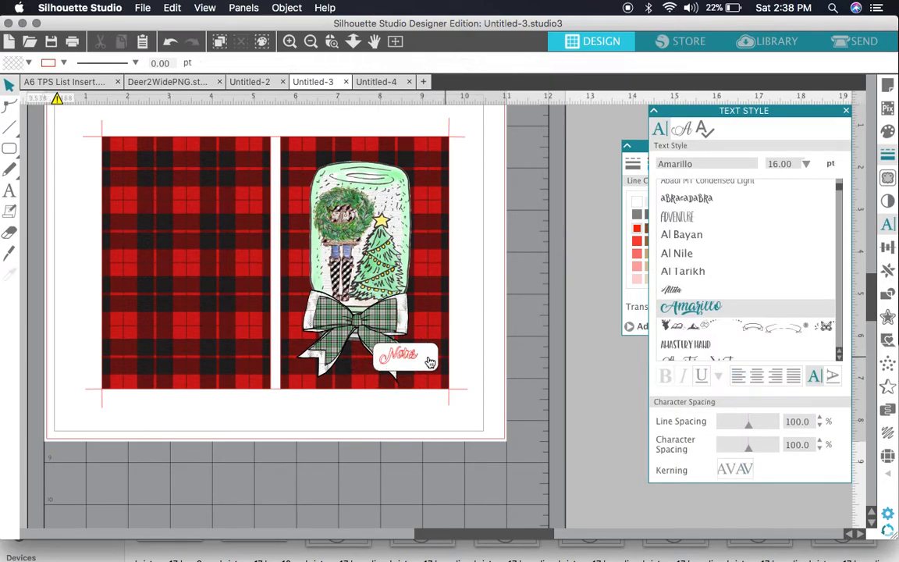
Step: Select the whole word "Notes" and set both its outline and fill to black
{"action": "left_click", "coordinate": [415, 358]}
{"action": "double_click", "coordinate": [414, 356]}
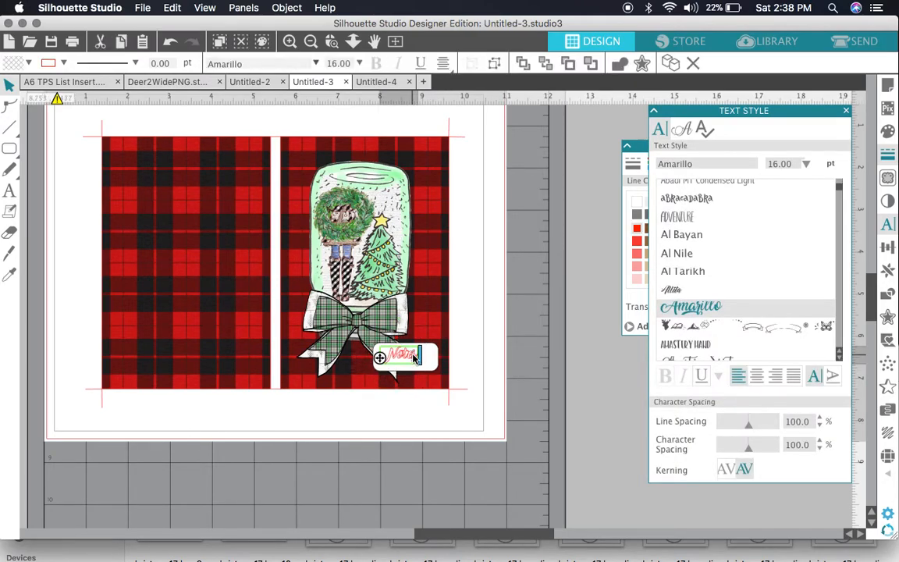
{"action": "left_click_drag", "start_coordinate": [421, 357], "coordinate": [386, 355]}
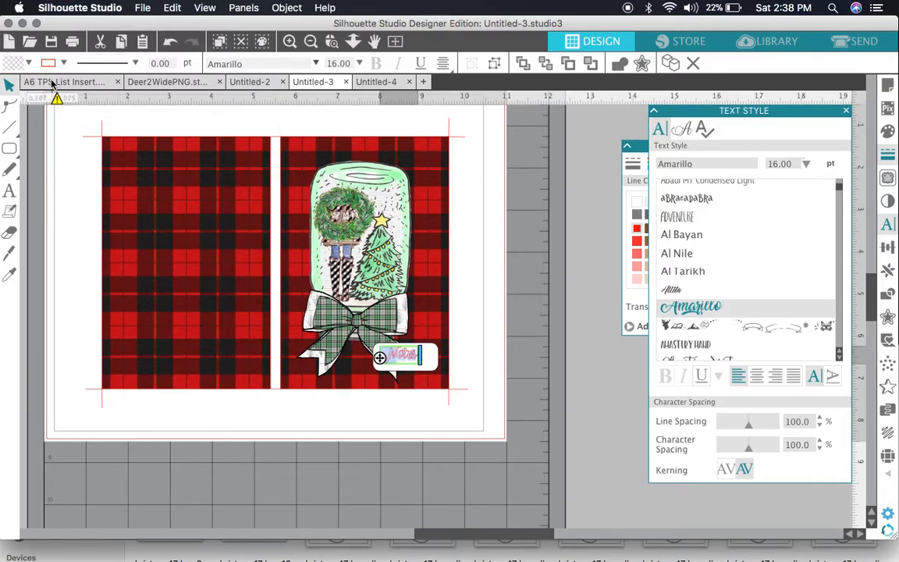
{"action": "left_click", "coordinate": [630, 196]}
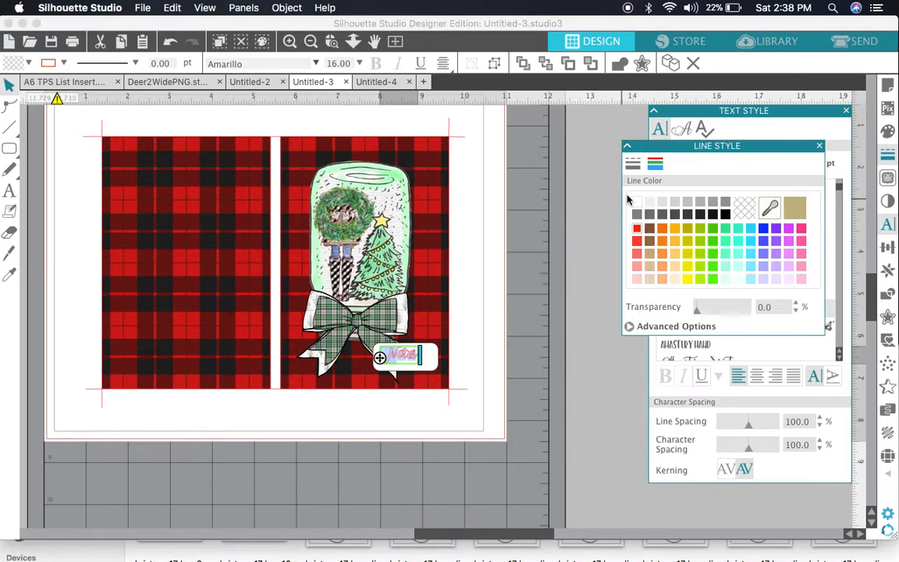
{"action": "left_click", "coordinate": [726, 214]}
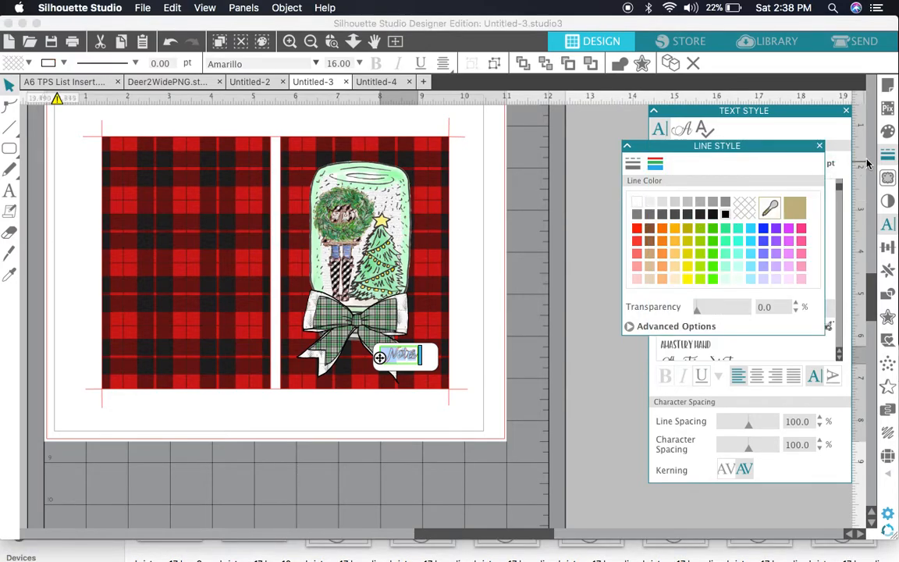
{"action": "left_click", "coordinate": [888, 132]}
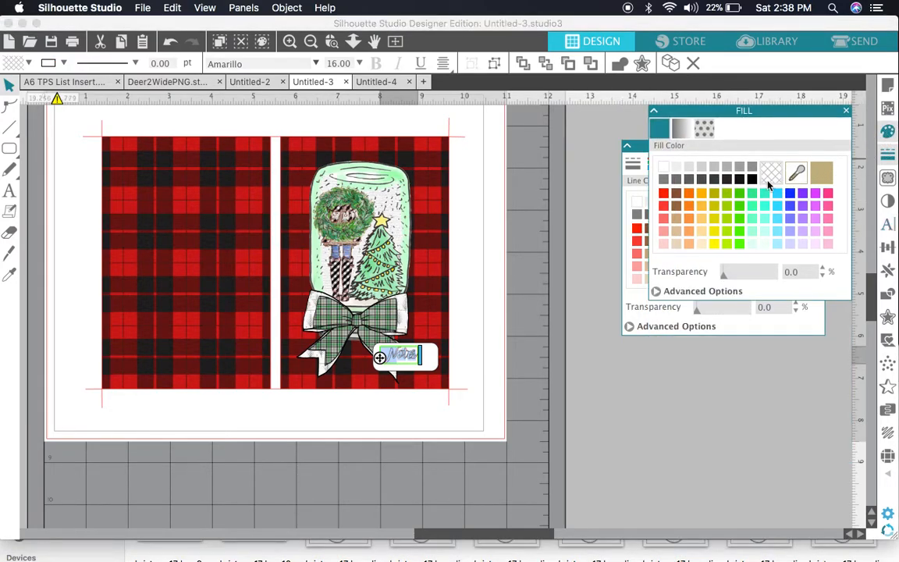
{"action": "left_click", "coordinate": [753, 180]}
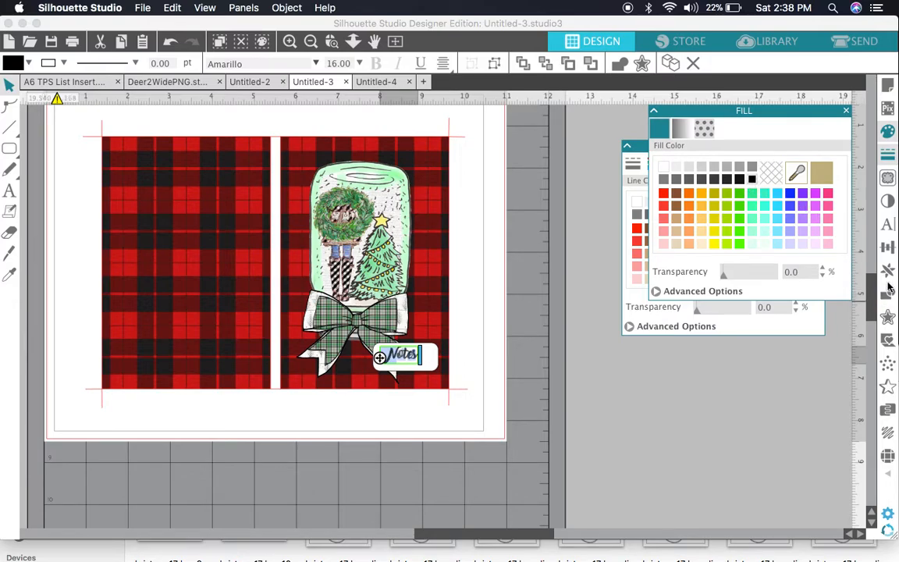
Step: Enlarge the "Notes" text to about 1.3 in wide so it fills the white label
{"action": "left_click", "coordinate": [517, 373]}
{"action": "left_click", "coordinate": [398, 355]}
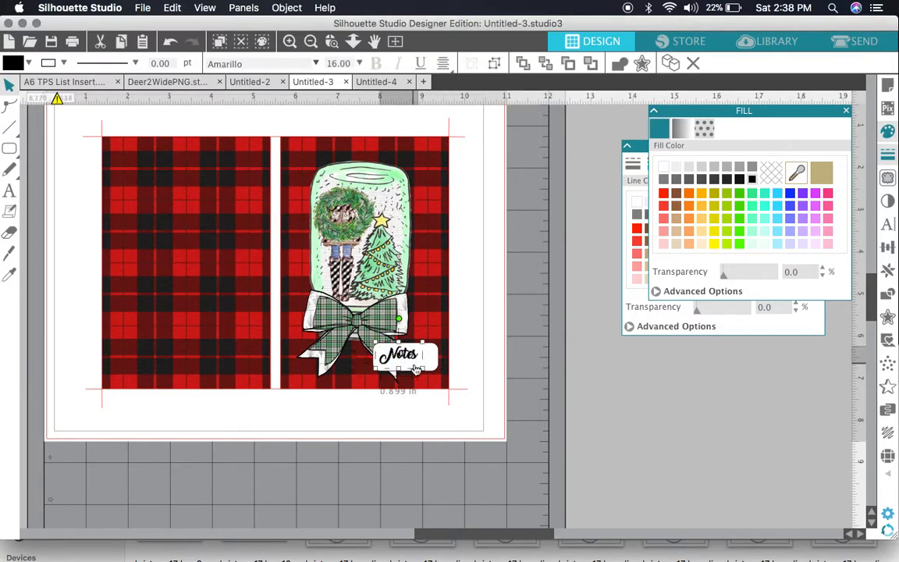
{"action": "left_click_drag", "start_coordinate": [422, 369], "coordinate": [441, 378]}
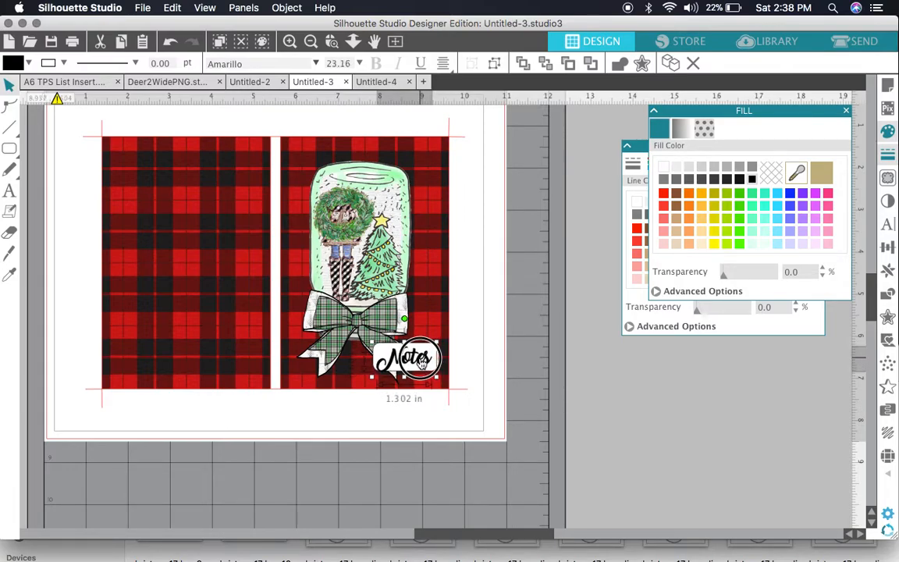
{"action": "left_click", "coordinate": [472, 349]}
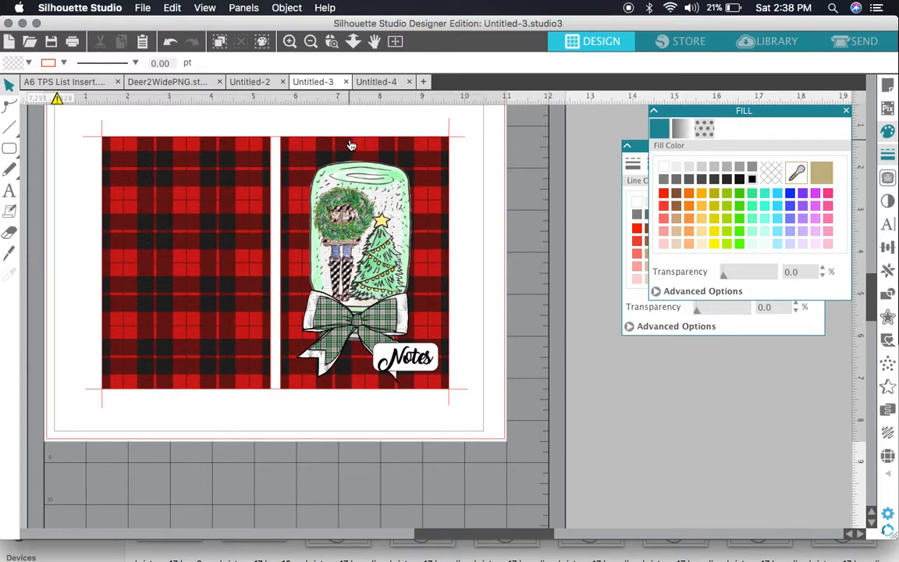
Step: Try white as the line color of the whole cover template, and restore it to red
{"action": "left_click", "coordinate": [276, 141]}
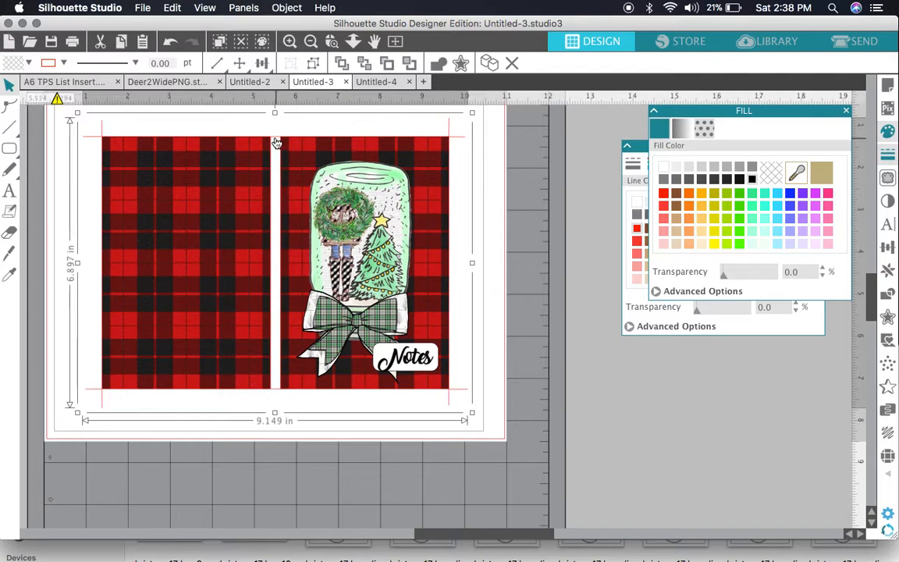
{"action": "left_click", "coordinate": [63, 64]}
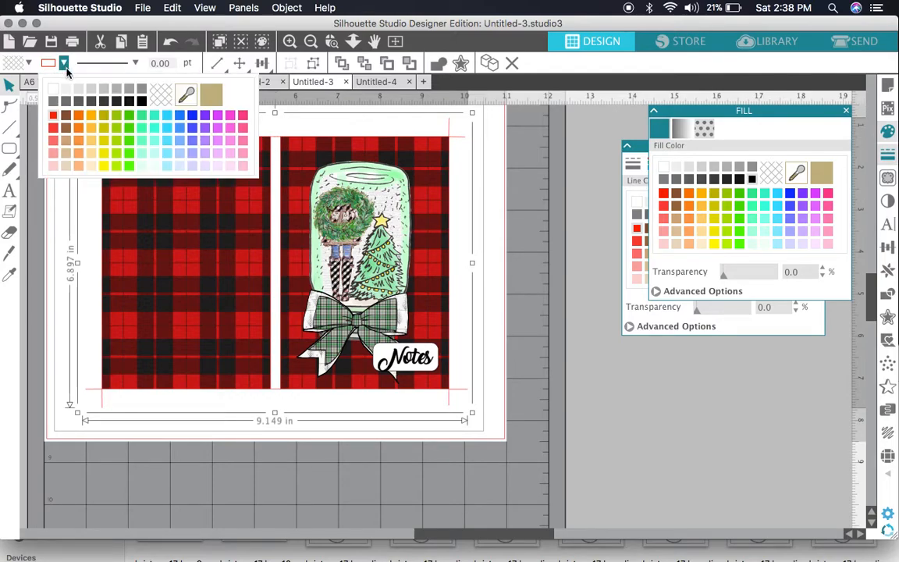
{"action": "left_click", "coordinate": [52, 88]}
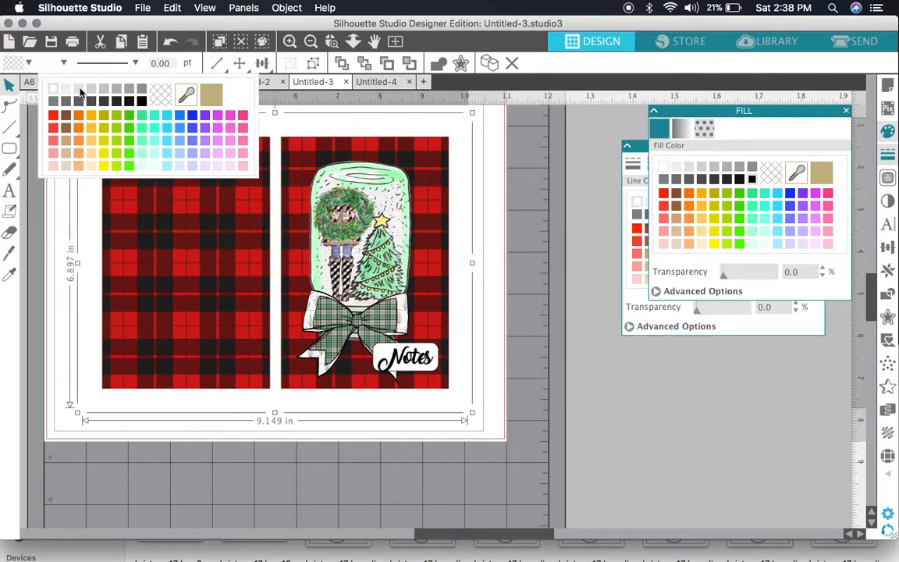
{"action": "left_click", "coordinate": [53, 115]}
{"action": "left_click", "coordinate": [546, 165]}
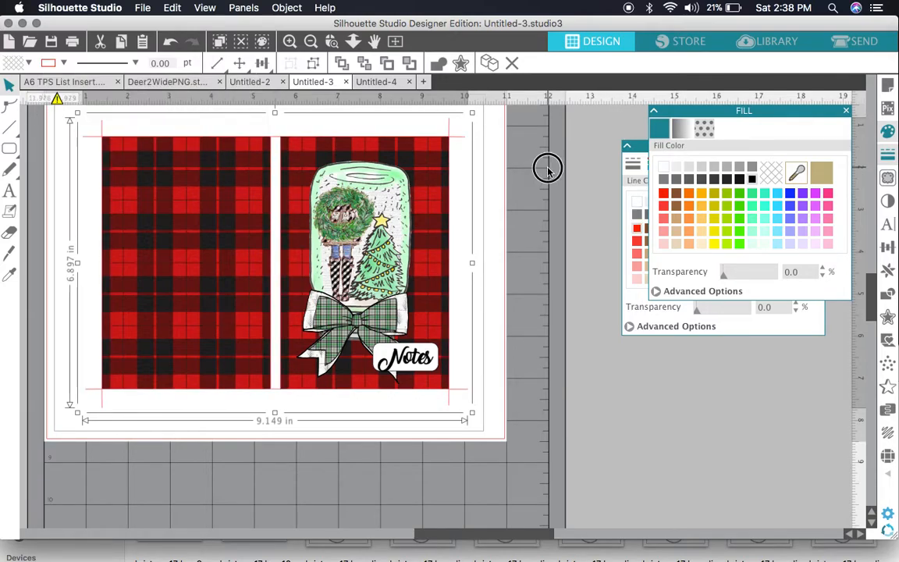
Step: Ungroup the cover template and make the right panel's outline transparent
{"action": "left_click", "coordinate": [466, 139]}
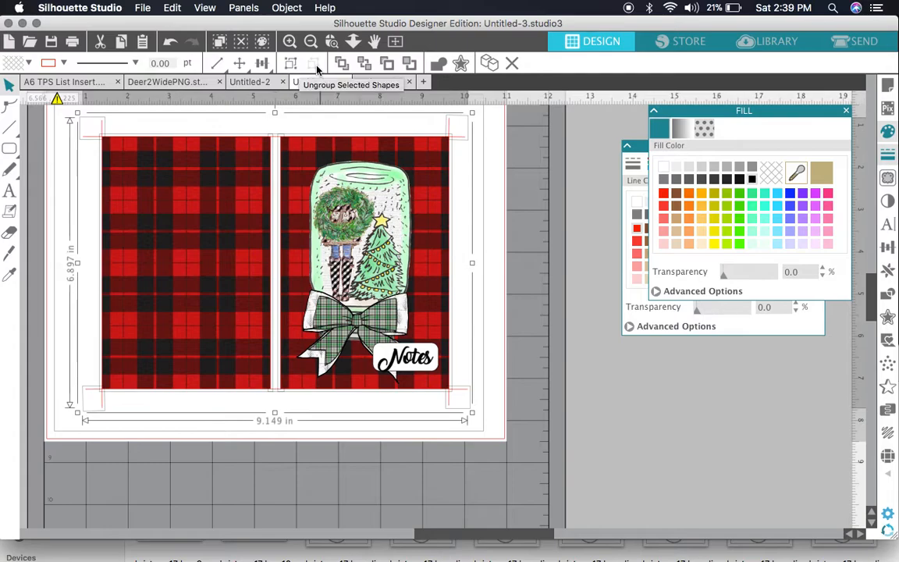
{"action": "left_click", "coordinate": [500, 182]}
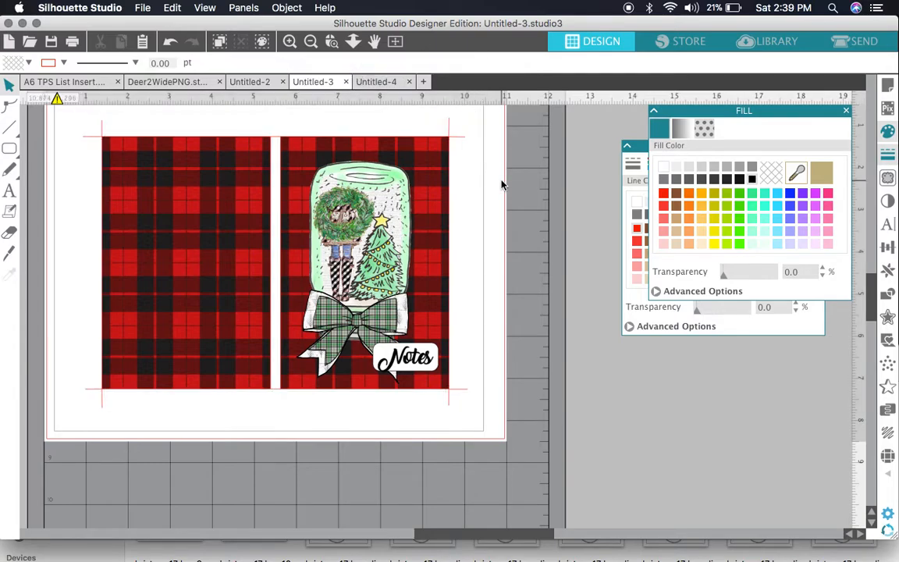
{"action": "left_click", "coordinate": [439, 142]}
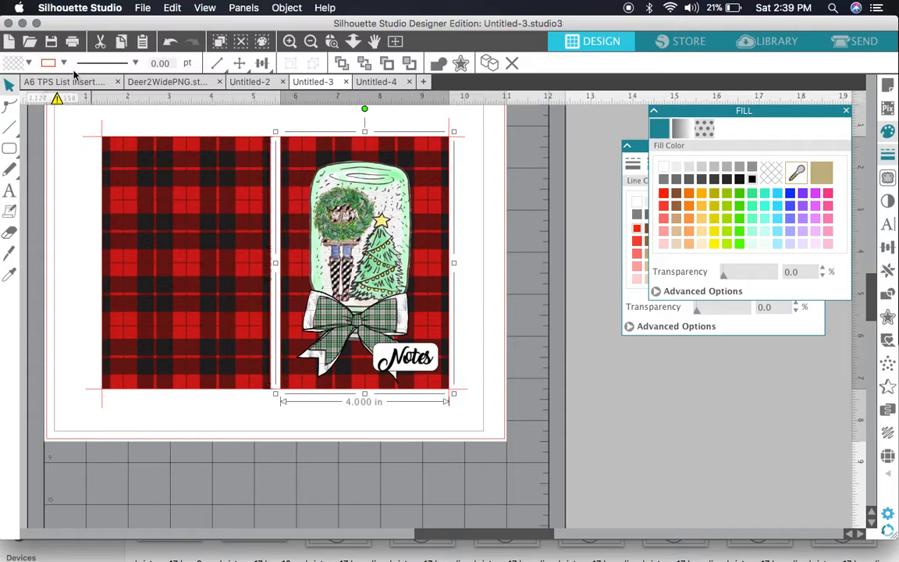
{"action": "left_click", "coordinate": [65, 63]}
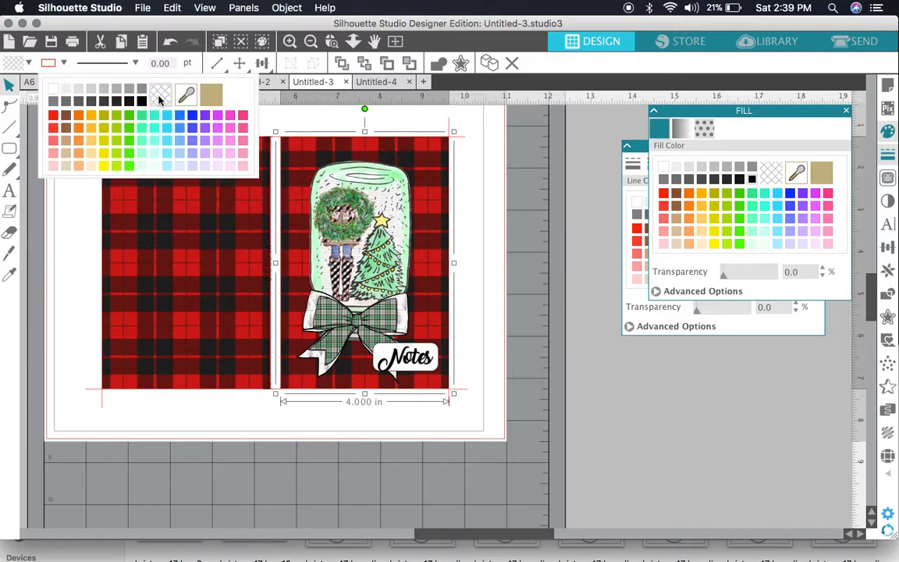
{"action": "left_click", "coordinate": [70, 189]}
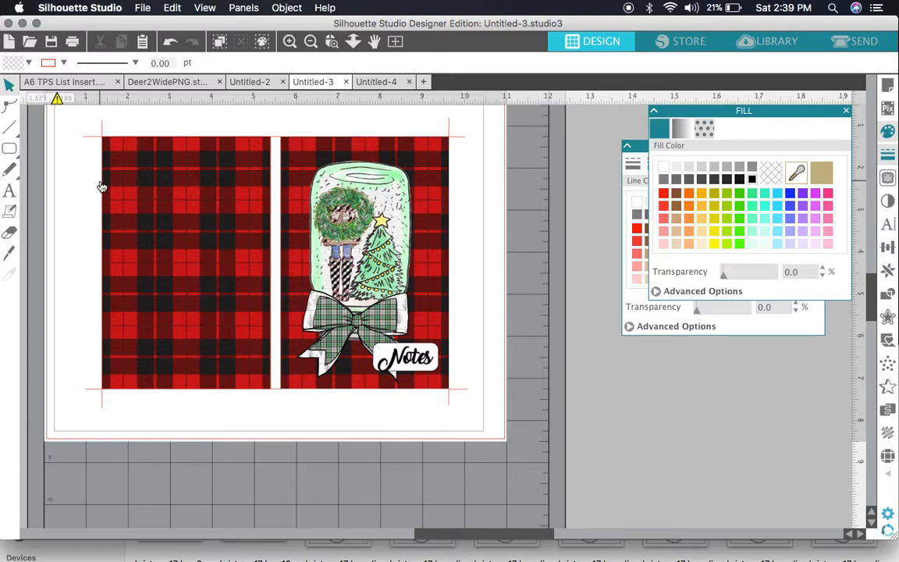
Step: Make the outlines of the left panel and the 0.25 in spine strip transparent, keeping the corner cut marks red
{"action": "left_click", "coordinate": [102, 188]}
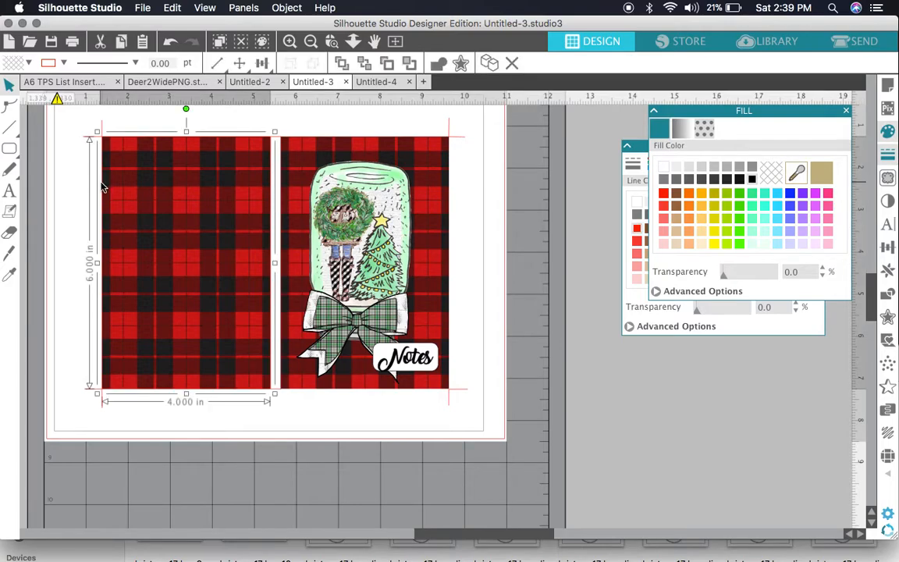
{"action": "left_click", "coordinate": [64, 64]}
{"action": "left_click", "coordinate": [164, 95]}
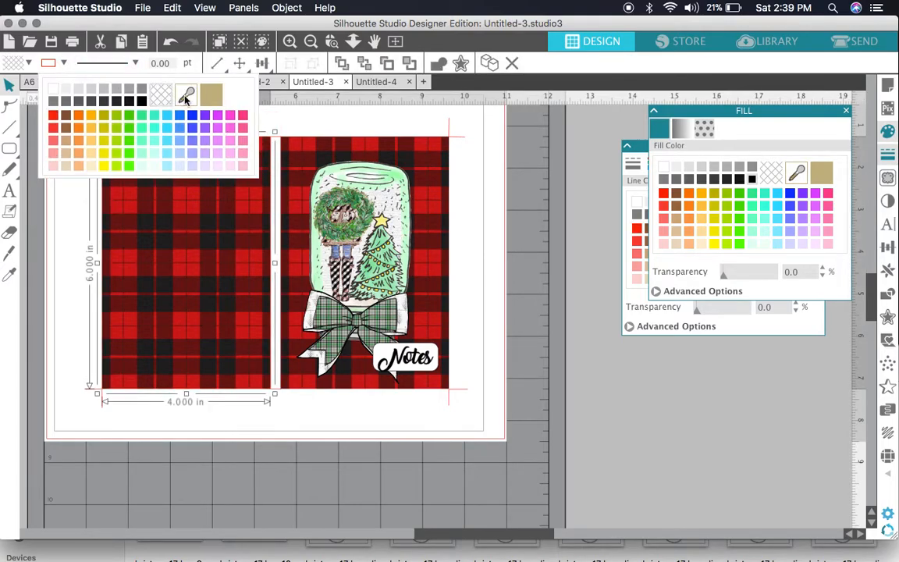
{"action": "left_click", "coordinate": [278, 144]}
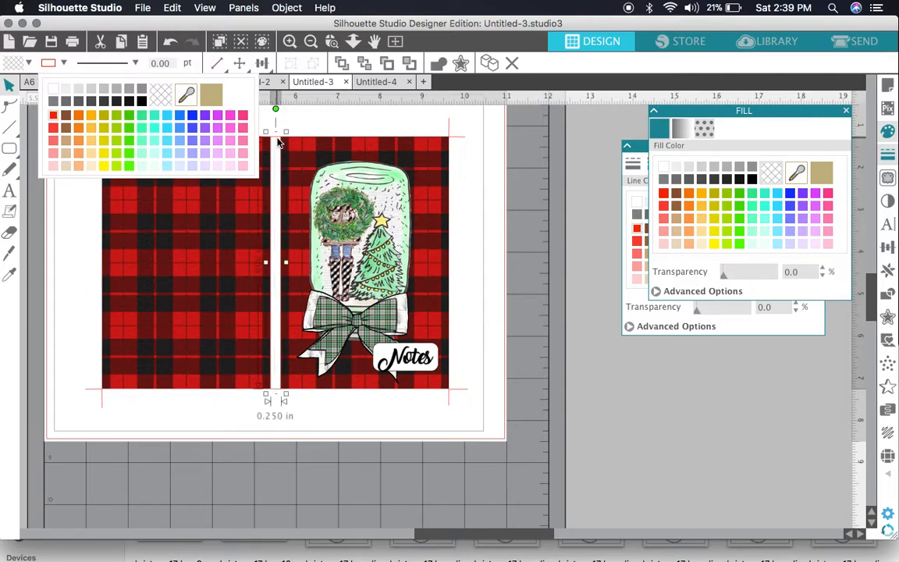
{"action": "left_click", "coordinate": [181, 94]}
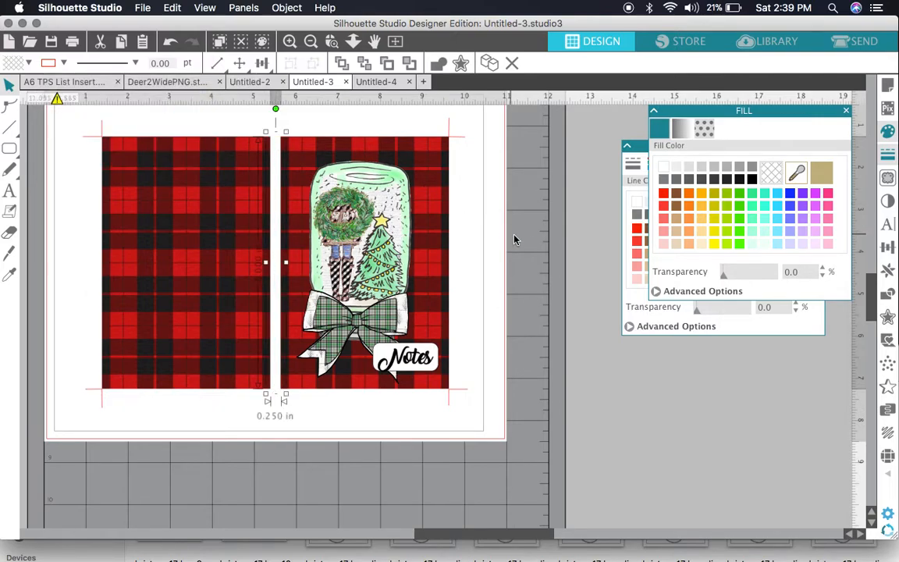
{"action": "left_click", "coordinate": [538, 248]}
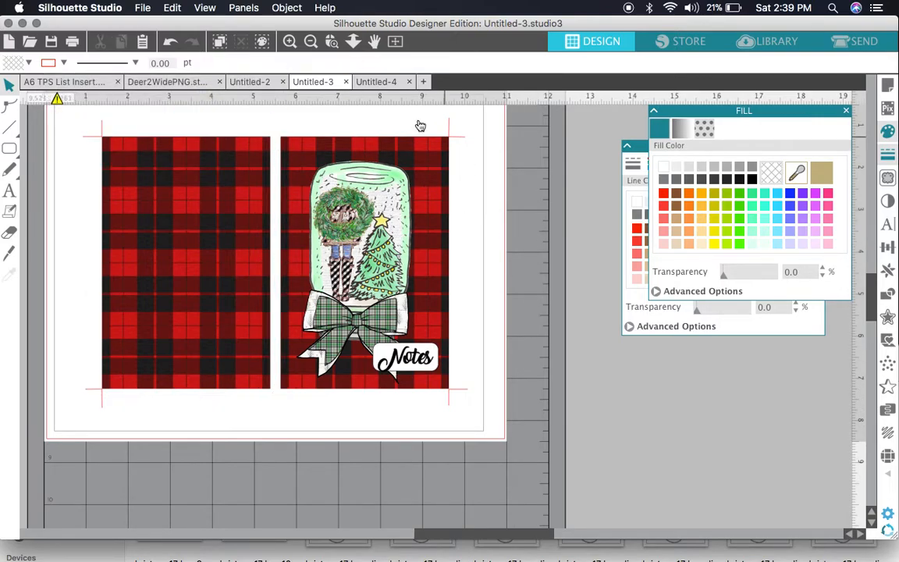
Step: Examine the right panel's lower edge, corner cut marks and "Notes" label up close
{"action": "left_click", "coordinate": [289, 41]}
{"action": "left_click", "coordinate": [291, 44]}
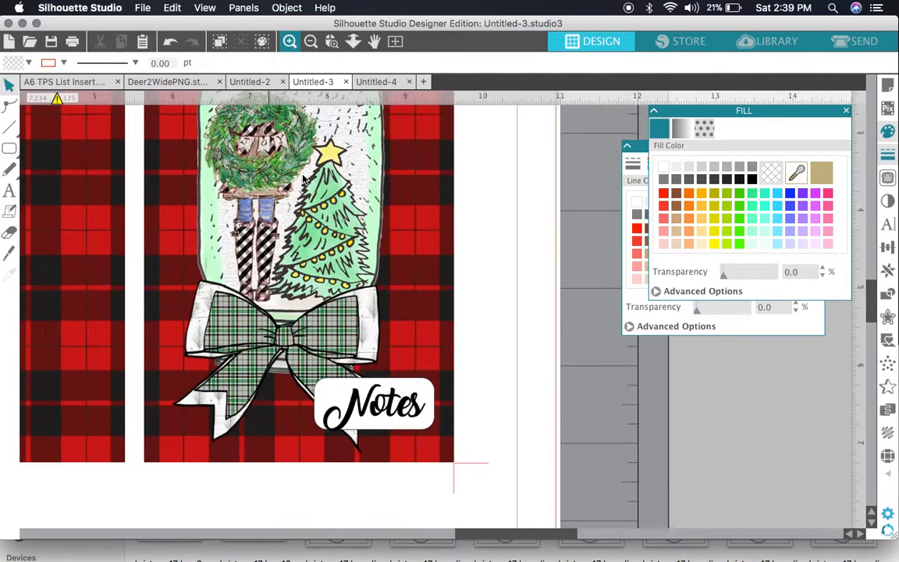
{"action": "scroll", "coordinate": [281, 444], "scroll_direction": "down", "scroll_amount": 2}
{"action": "scroll", "coordinate": [281, 444], "scroll_direction": "left", "scroll_amount": 2}
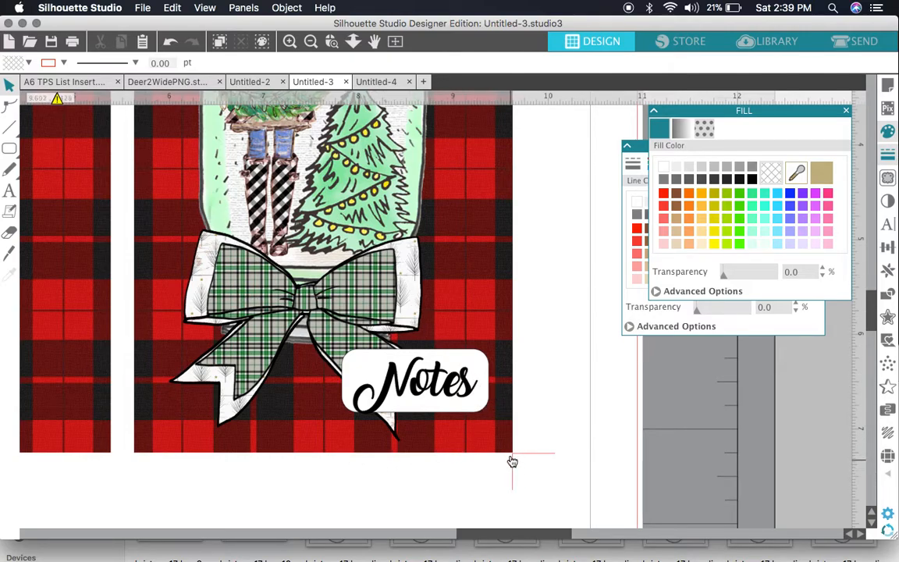
{"action": "left_click", "coordinate": [310, 41]}
{"action": "left_click", "coordinate": [309, 41]}
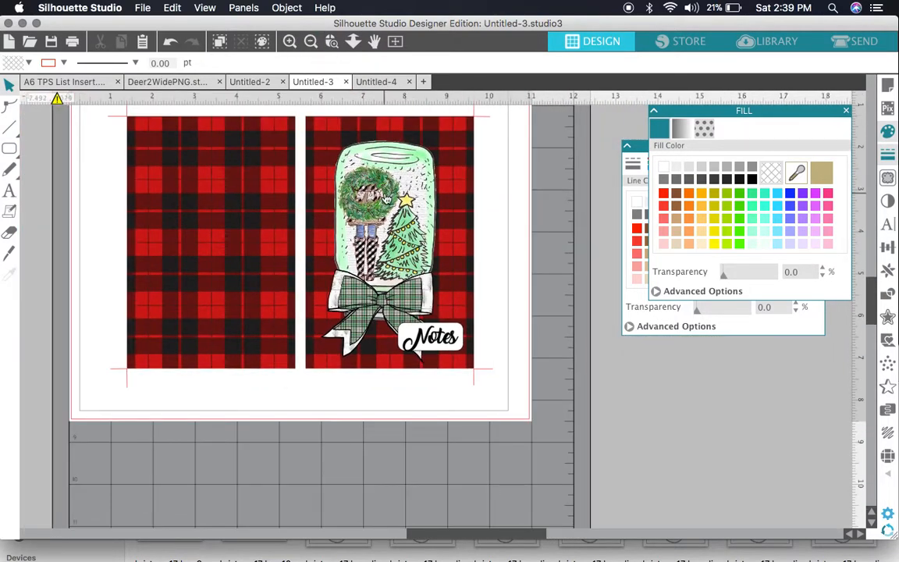
{"action": "scroll", "coordinate": [330, 341], "scroll_direction": "up", "scroll_amount": 1}
{"action": "scroll", "coordinate": [330, 342], "scroll_direction": "right", "scroll_amount": 1}
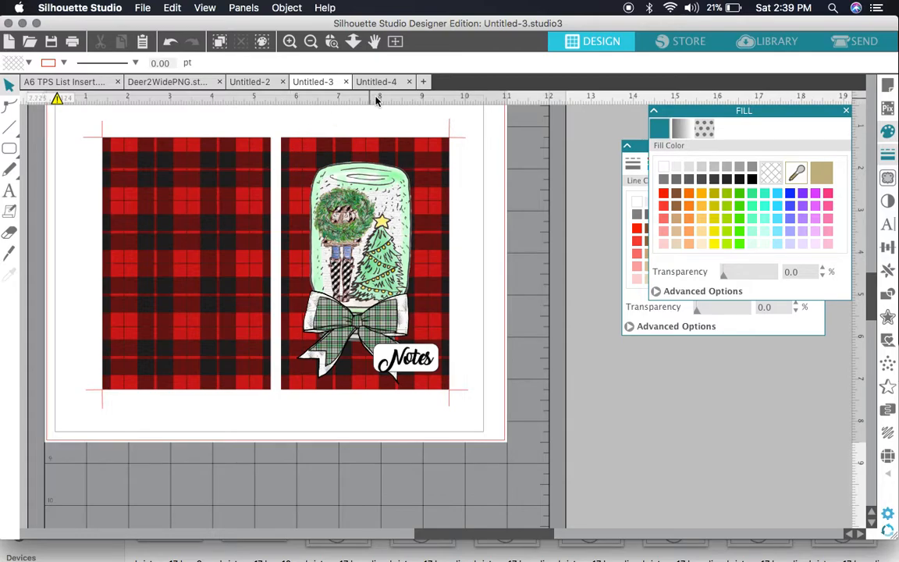
Step: Switch to the Untitled-4 document with the blank cover template and set the text font to Times
{"action": "left_click", "coordinate": [399, 84]}
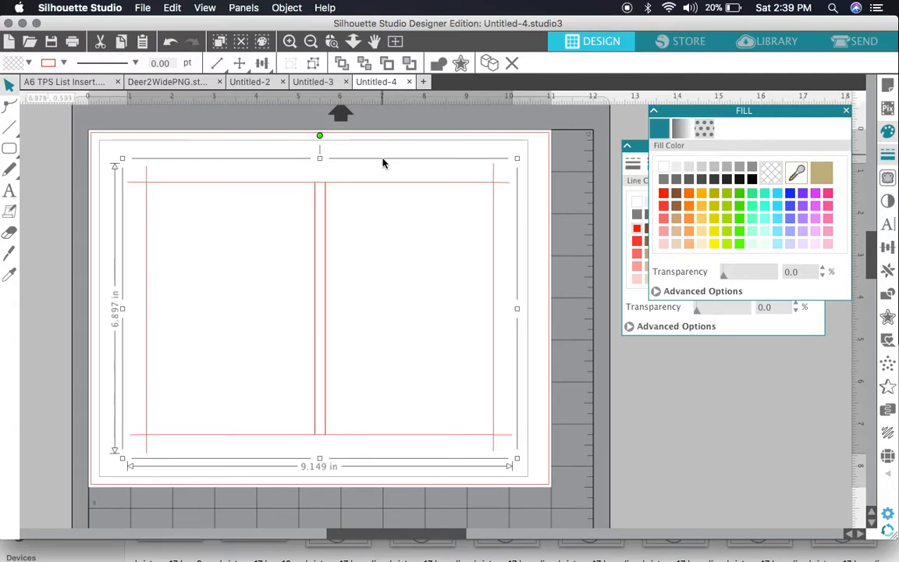
{"action": "left_click", "coordinate": [60, 246]}
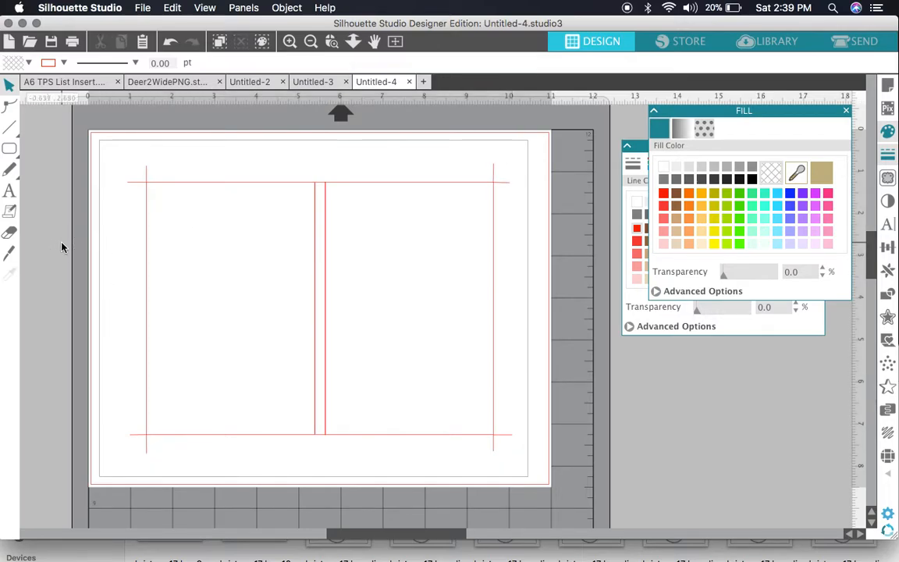
{"action": "left_click", "coordinate": [15, 198]}
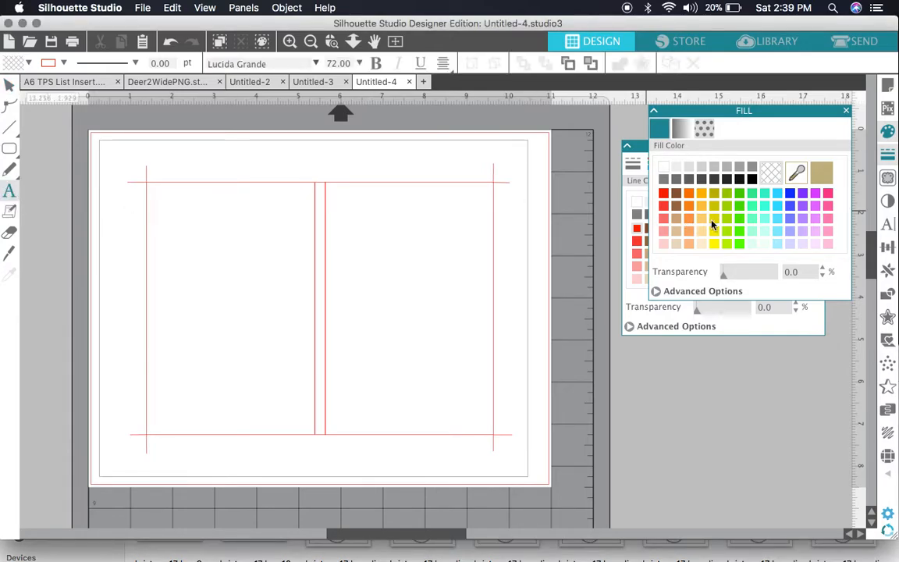
{"action": "left_click", "coordinate": [889, 224]}
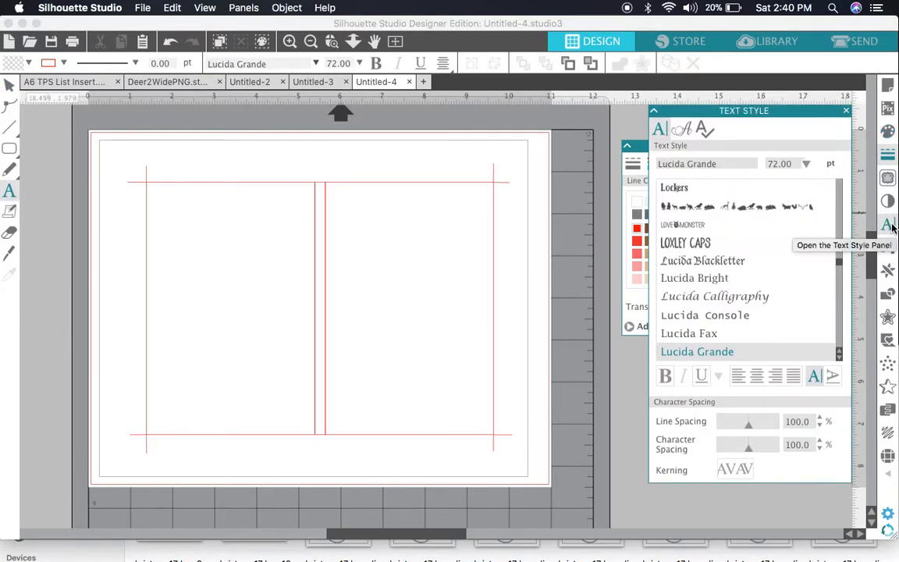
{"action": "left_click", "coordinate": [673, 162]}
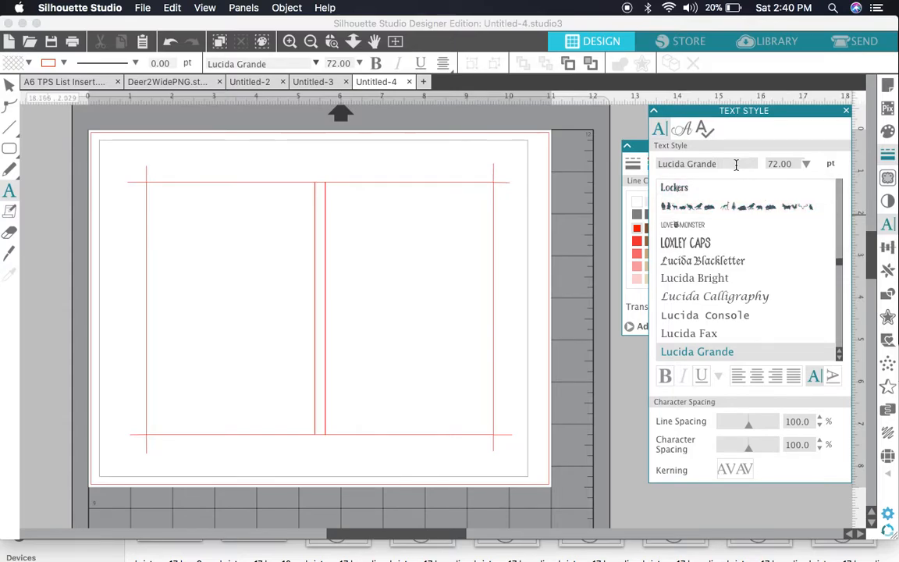
{"action": "key", "text": "BackSpace"}
{"action": "key", "text": "BackSpace"}
{"action": "key", "text": "BackSpace"}
{"action": "key", "text": "BackSpace"}
{"action": "key", "text": "BackSpace"}
{"action": "key", "text": "BackSpace"}
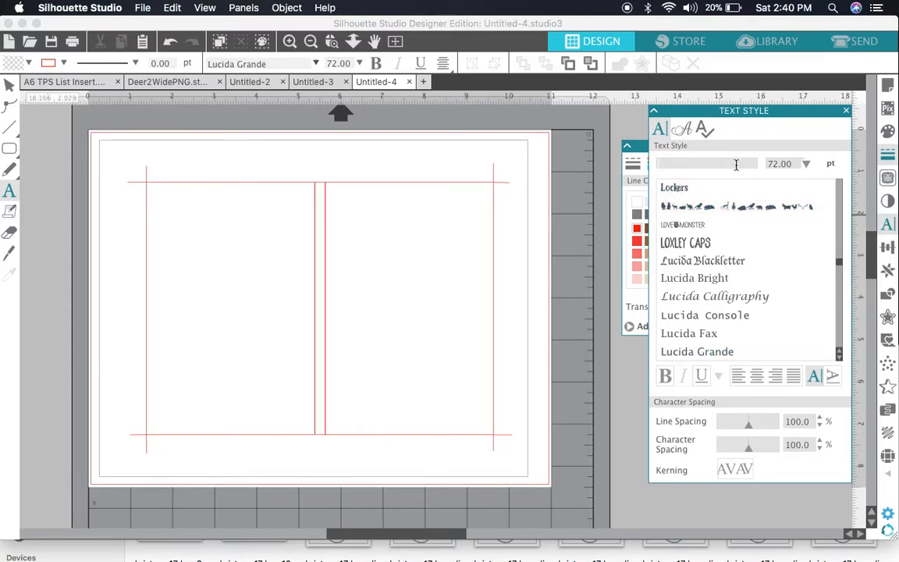
{"action": "type", "text": "times"}
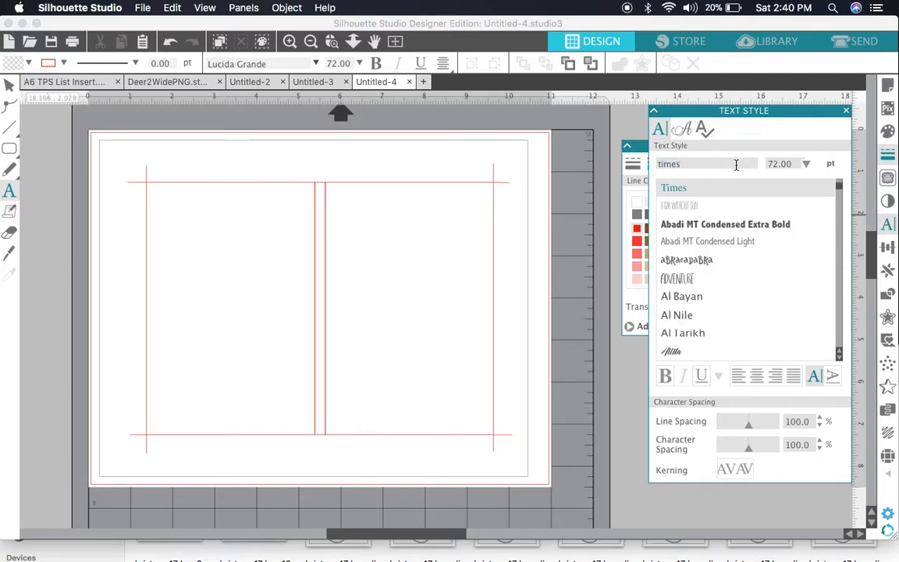
{"action": "left_click", "coordinate": [693, 191]}
Step: Set the text size to 14 pt
{"action": "left_click", "coordinate": [805, 164]}
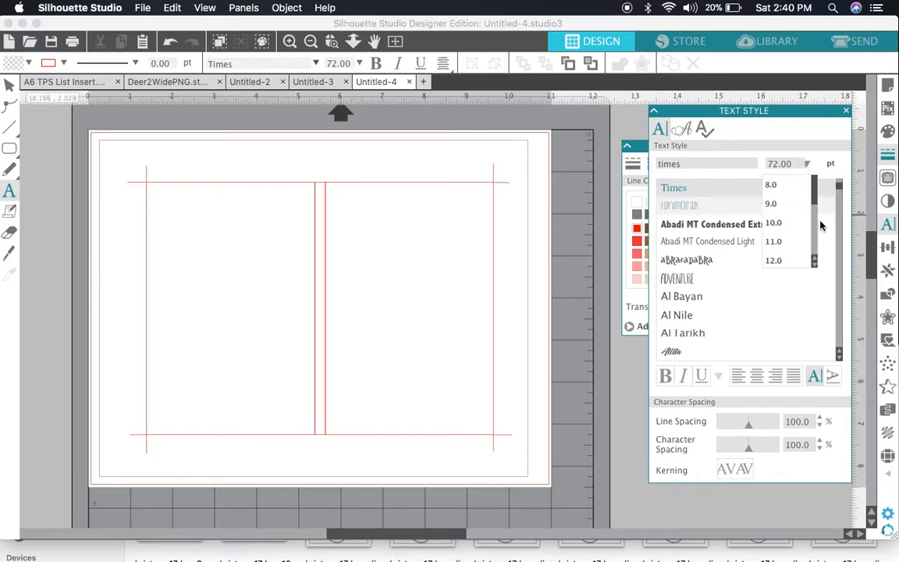
{"action": "left_click", "coordinate": [814, 262]}
{"action": "left_click", "coordinate": [814, 263]}
{"action": "left_click", "coordinate": [783, 252]}
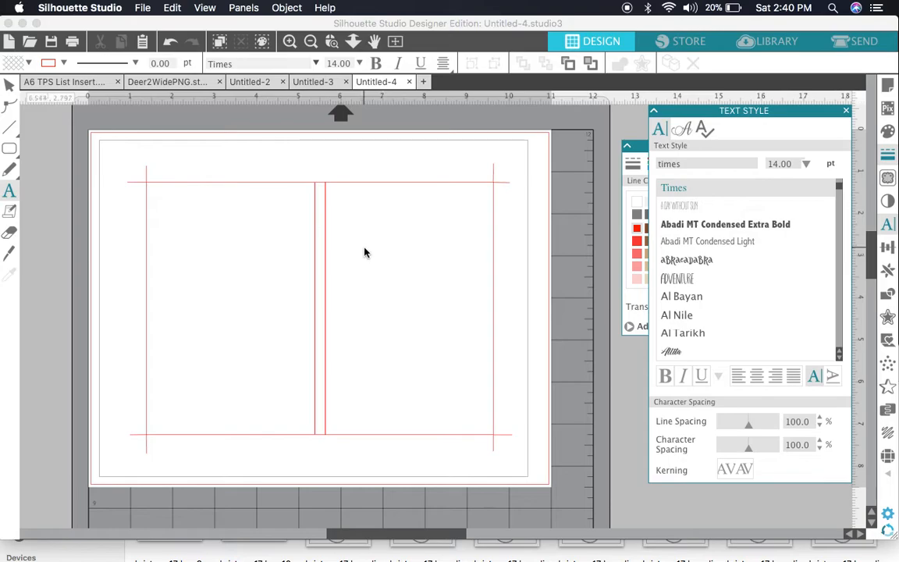
Step: Add a text row of 12 periods separated by several spaces, about 3.26 in wide, near the upper part of the blank right panel
{"action": "left_click", "coordinate": [8, 194]}
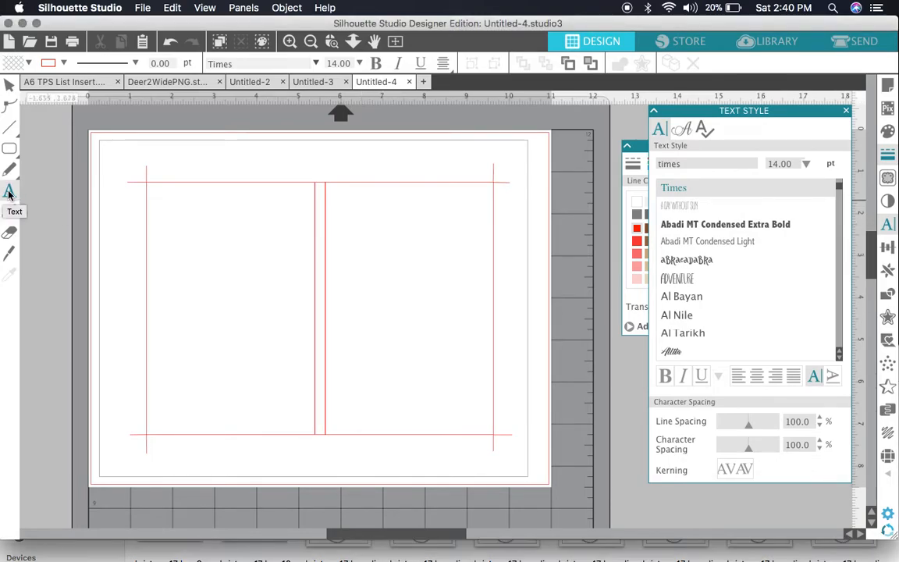
{"action": "left_click", "coordinate": [338, 218]}
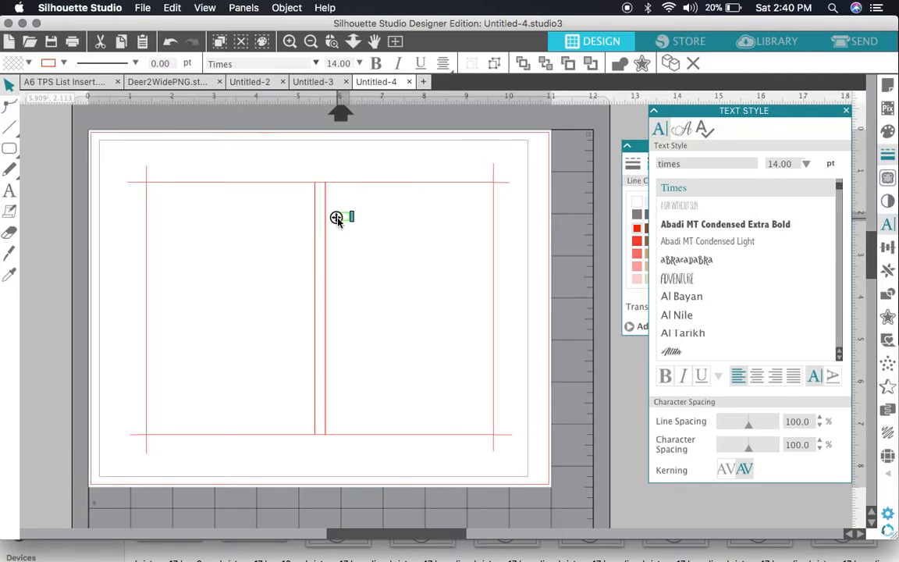
{"action": "left_click", "coordinate": [336, 218]}
{"action": "type", "text": ".    "}
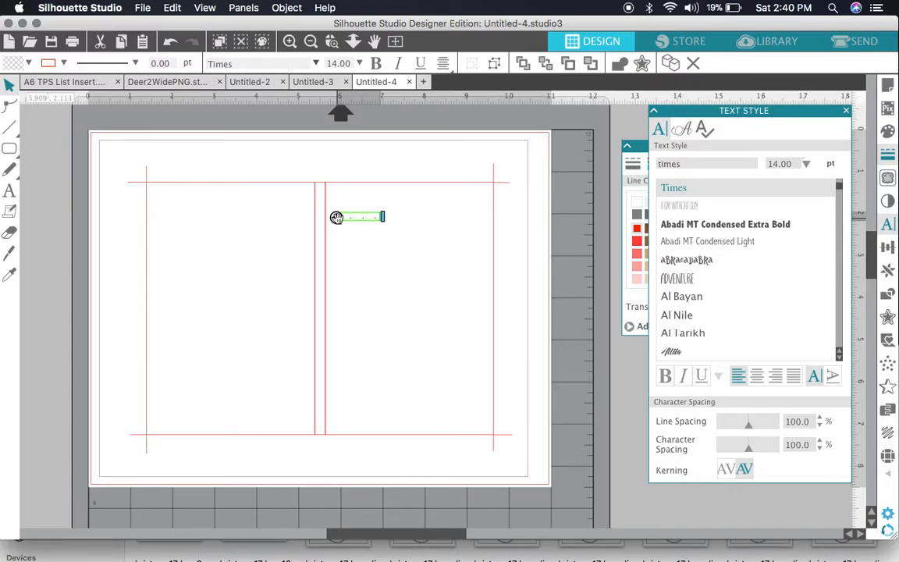
{"action": "type", "text": ".    .   "}
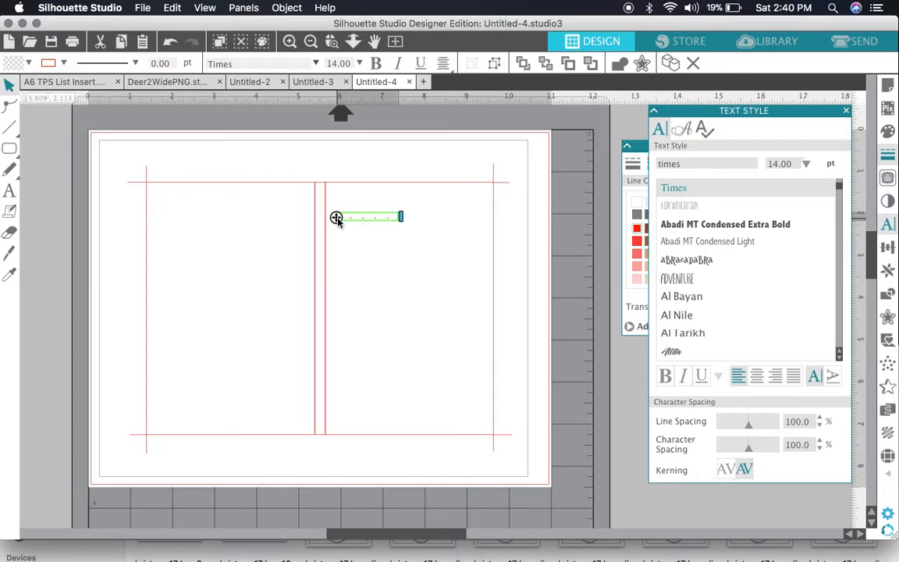
{"action": "type", "text": " .   "}
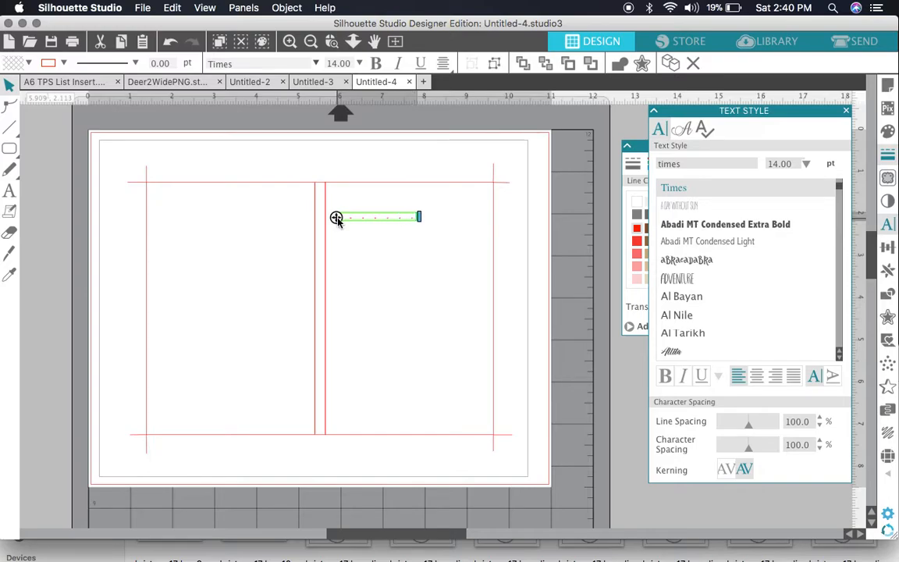
{"action": "type", "text": " .   "}
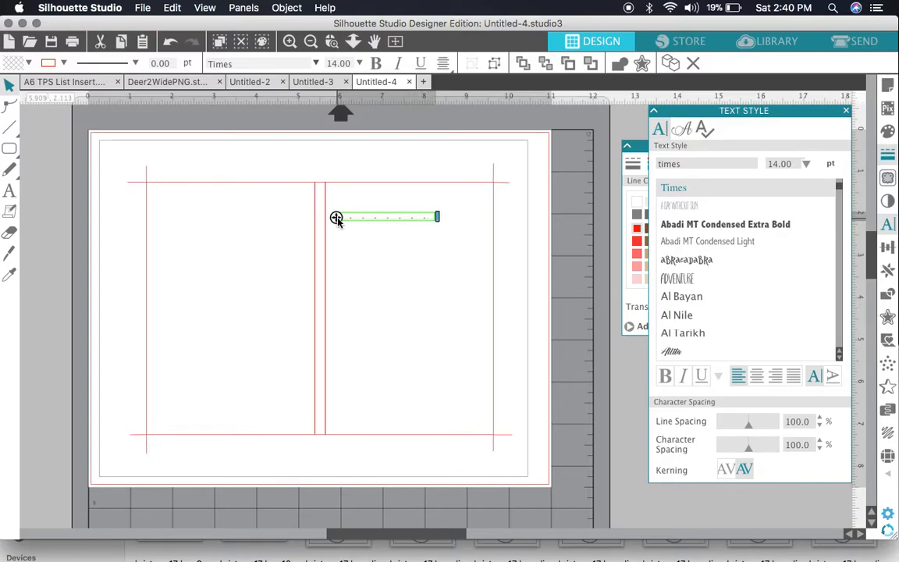
{"action": "type", "text": " .   .  "}
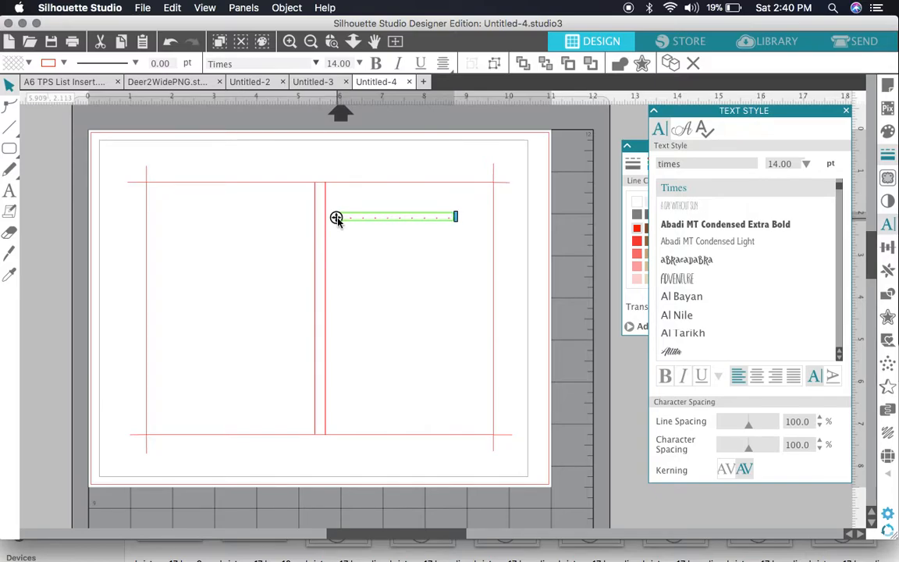
{"action": "type", "text": "  ."}
{"action": "left_click", "coordinate": [518, 254]}
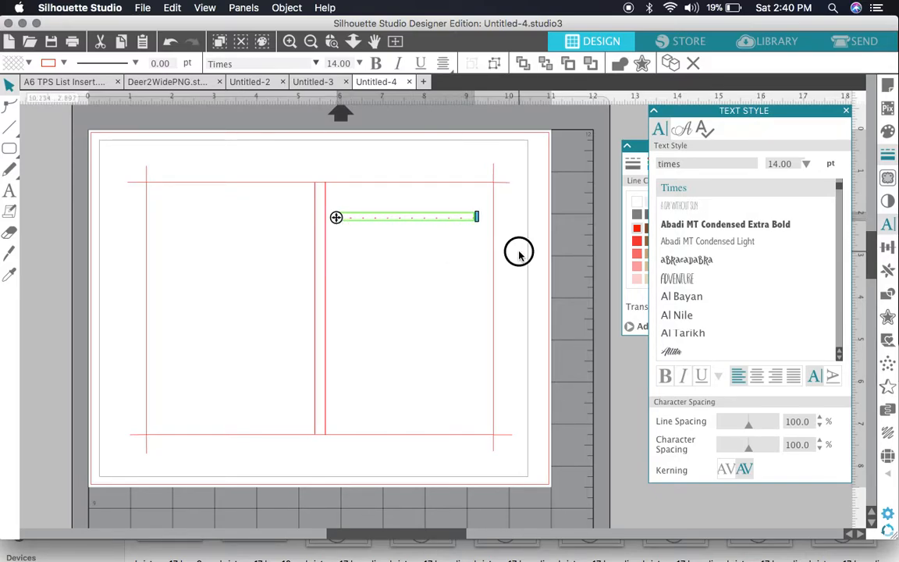
{"action": "left_click", "coordinate": [460, 222]}
{"action": "left_click", "coordinate": [464, 221]}
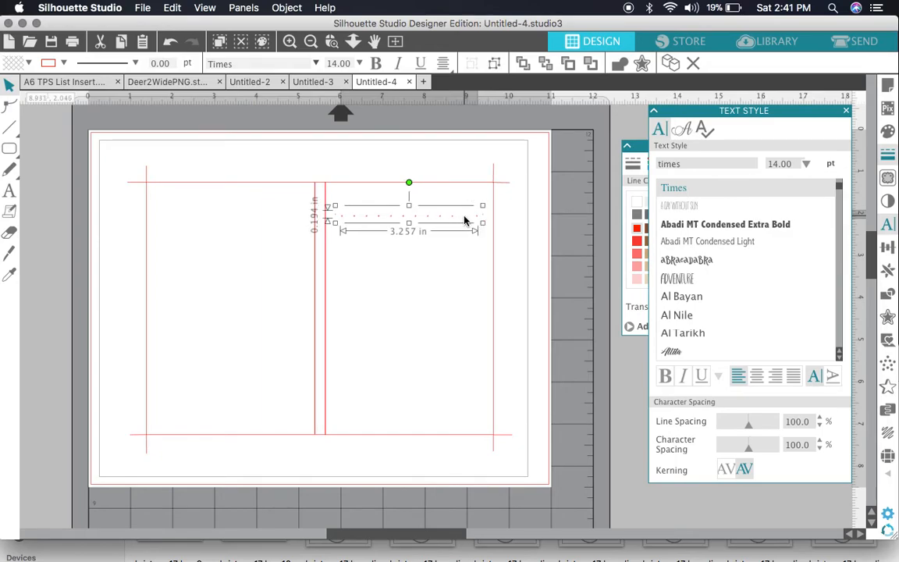
Step: Set the line color of all the periods in the row to dark grey
{"action": "double_click", "coordinate": [477, 221]}
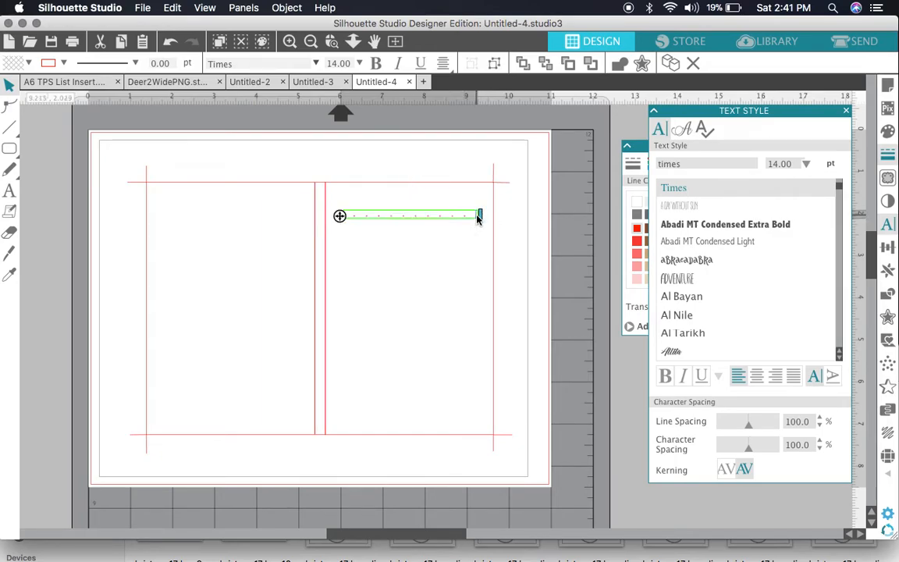
{"action": "left_click_drag", "start_coordinate": [479, 216], "coordinate": [338, 216]}
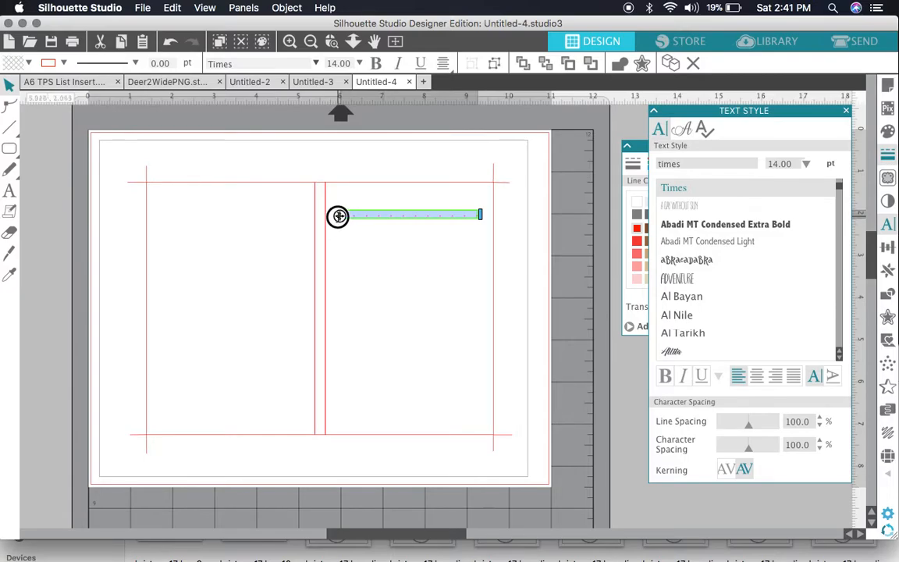
{"action": "left_click", "coordinate": [625, 196]}
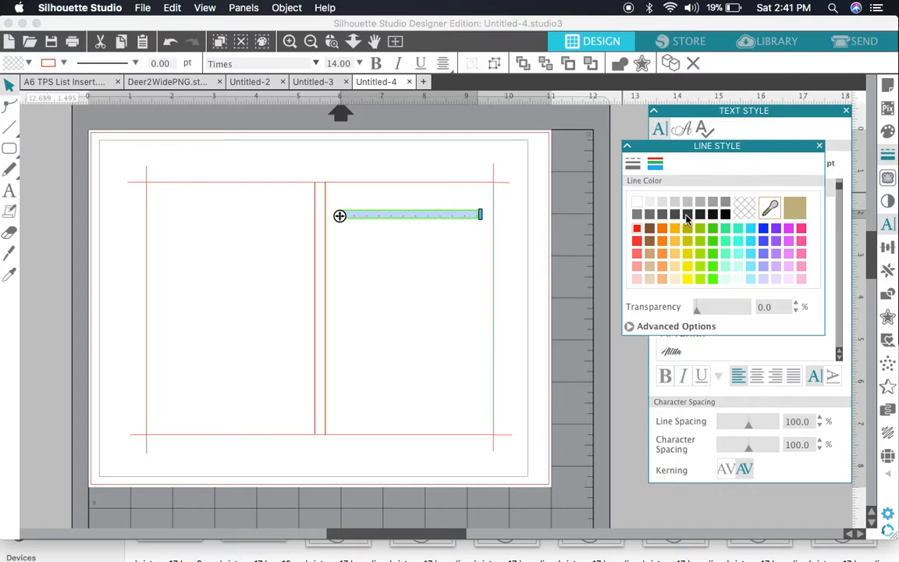
{"action": "left_click", "coordinate": [562, 270]}
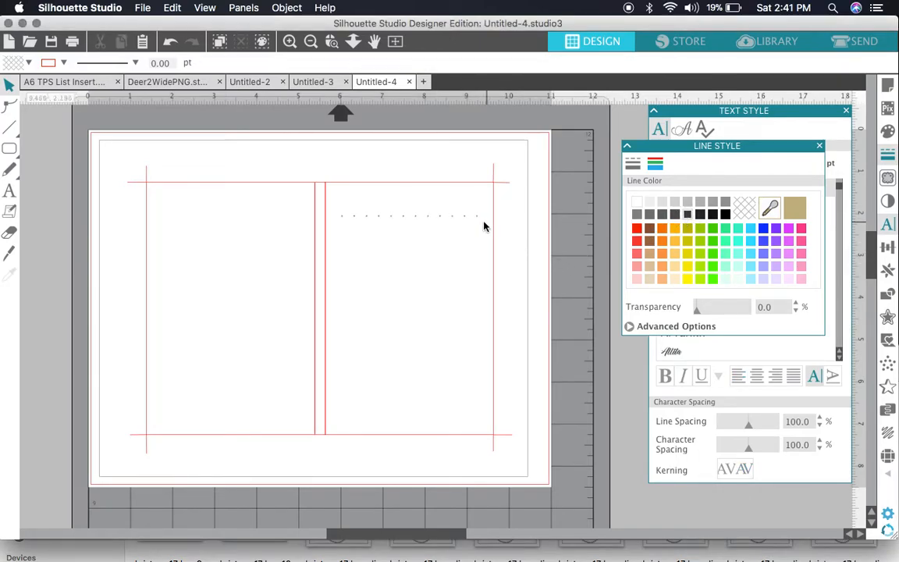
Step: Fill all the periods in the row with dark grey
{"action": "left_click", "coordinate": [290, 42]}
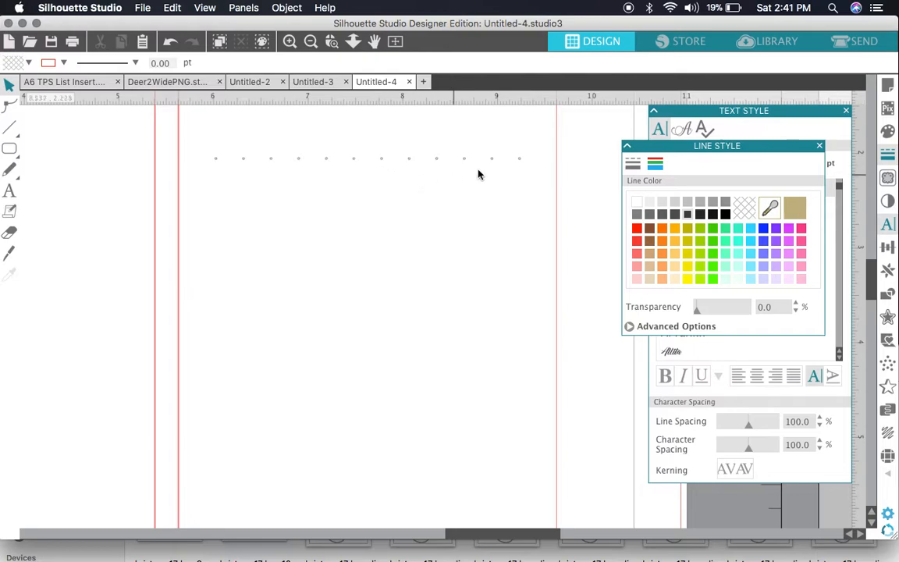
{"action": "double_click", "coordinate": [521, 160]}
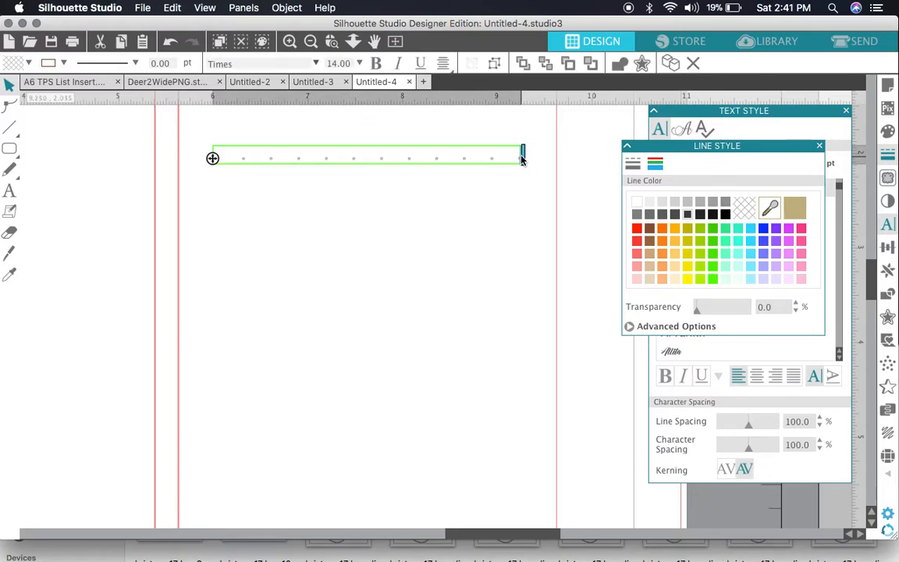
{"action": "left_click_drag", "start_coordinate": [490, 154], "coordinate": [202, 158]}
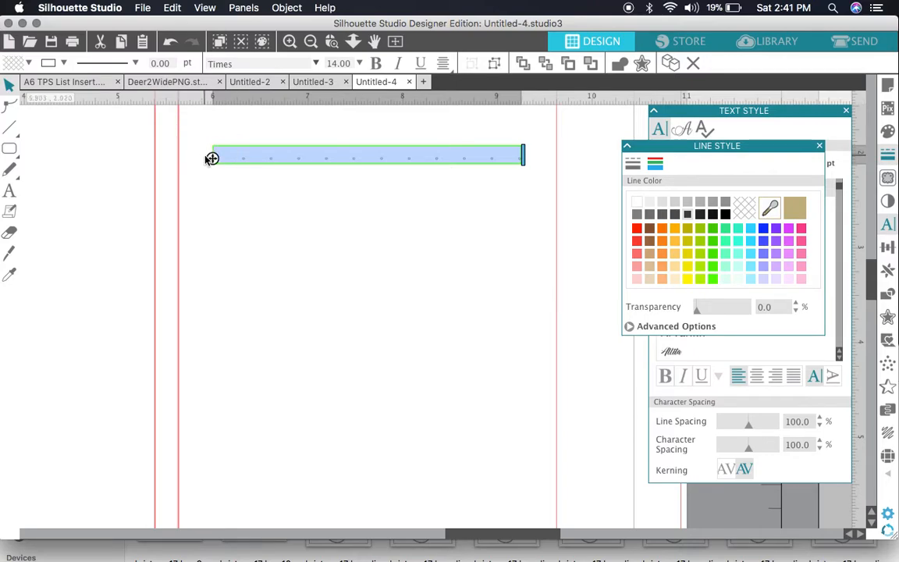
{"action": "left_click", "coordinate": [28, 62]}
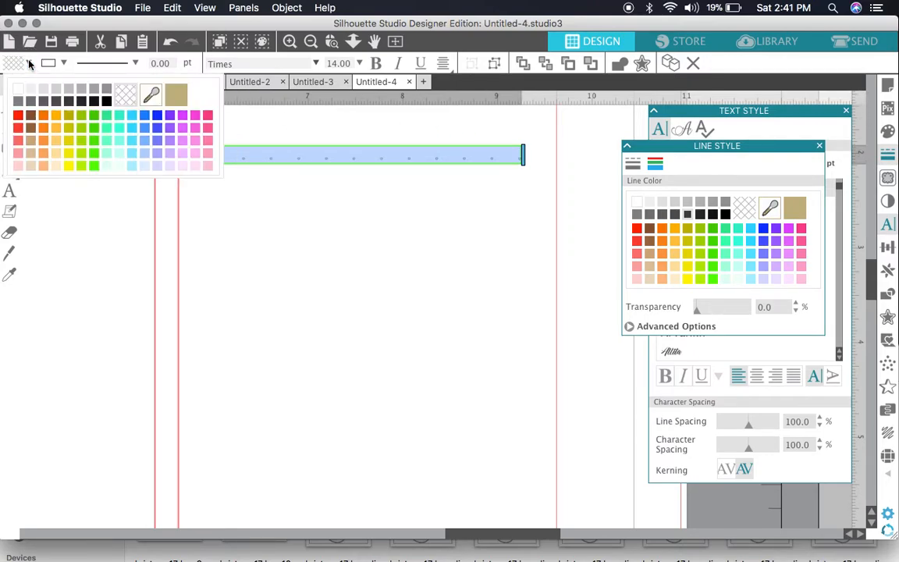
{"action": "left_click", "coordinate": [69, 102]}
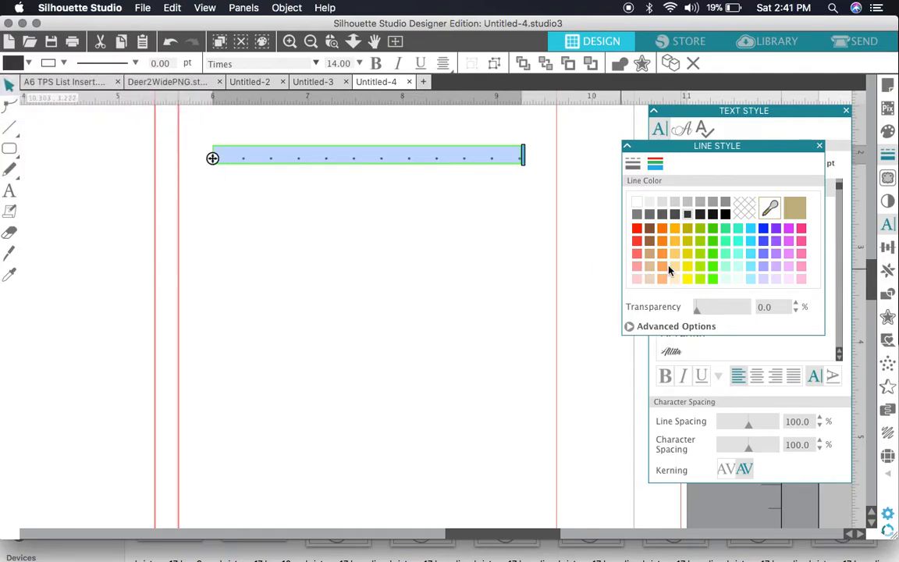
{"action": "left_click", "coordinate": [598, 233]}
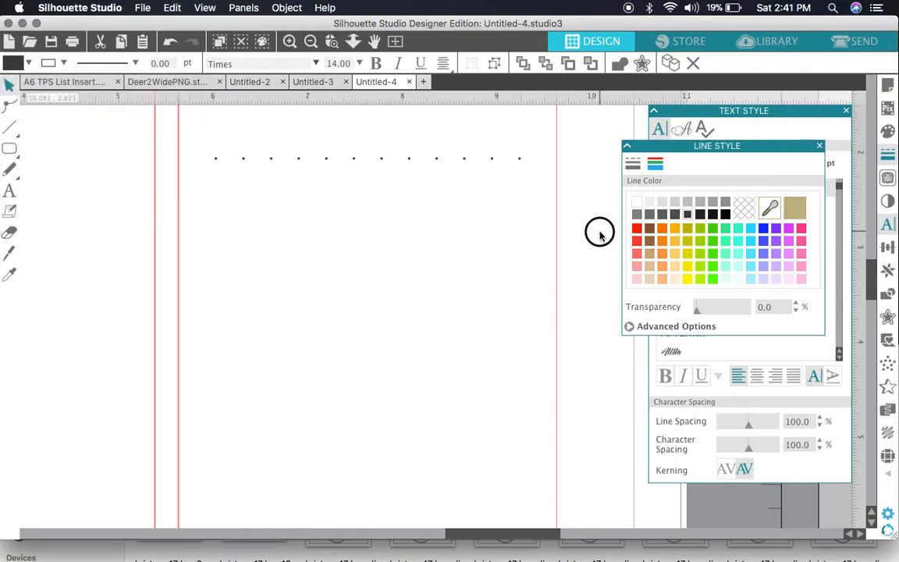
Step: Duplicate the row of dots and place the rows one directly below the other, about a quarter inch apart
{"action": "left_click", "coordinate": [492, 162]}
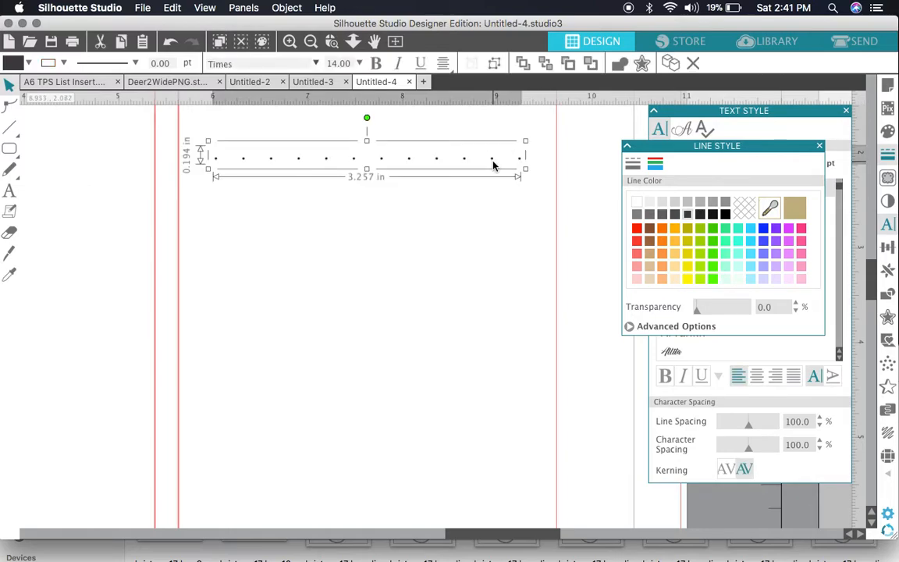
{"action": "key", "text": "super+d"}
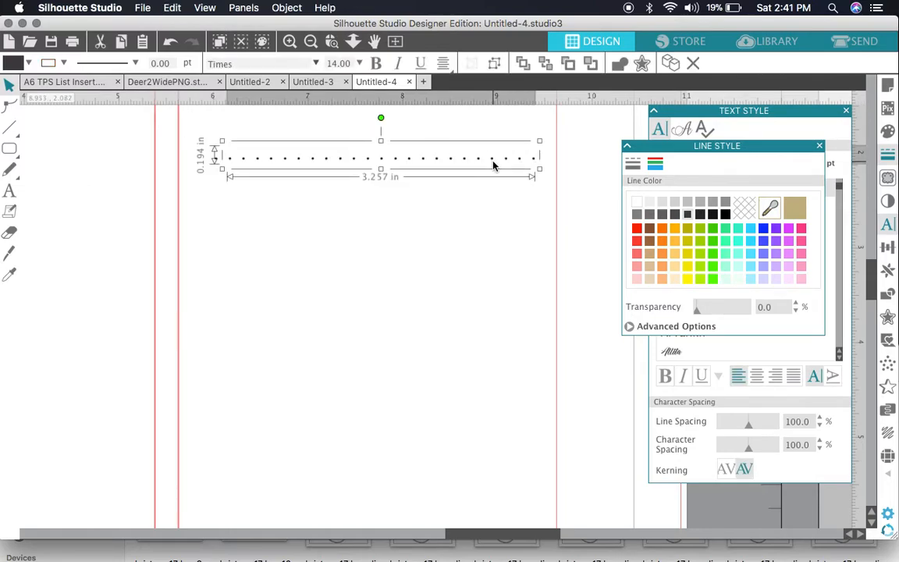
{"action": "left_click_drag", "start_coordinate": [492, 165], "coordinate": [506, 184]}
{"action": "left_click", "coordinate": [507, 184]}
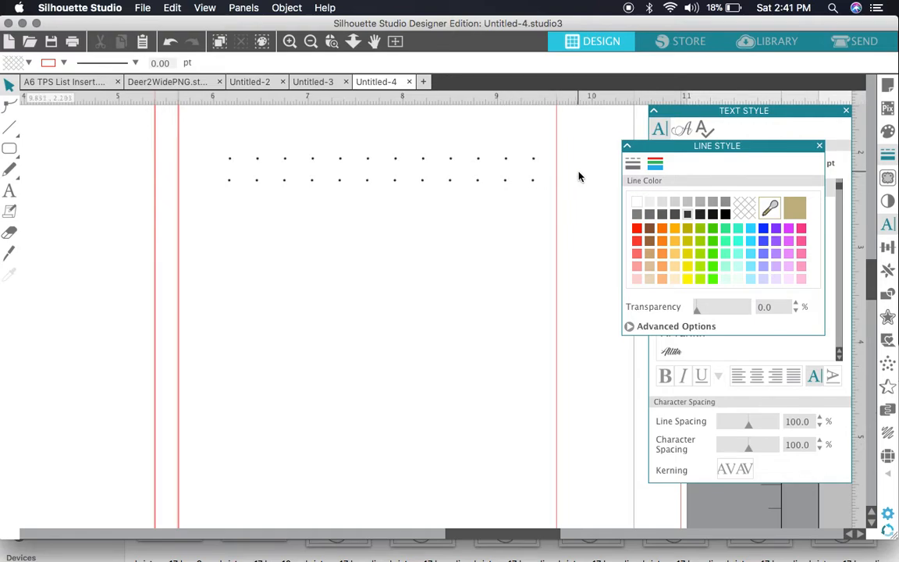
Step: Show the square grid over the page as a guide for spacing the dot rows
{"action": "scroll", "coordinate": [578, 176], "scroll_direction": "up", "scroll_amount": 3}
{"action": "scroll", "coordinate": [578, 176], "scroll_direction": "right", "scroll_amount": 2}
{"action": "scroll", "coordinate": [578, 177], "scroll_direction": "right", "scroll_amount": 2}
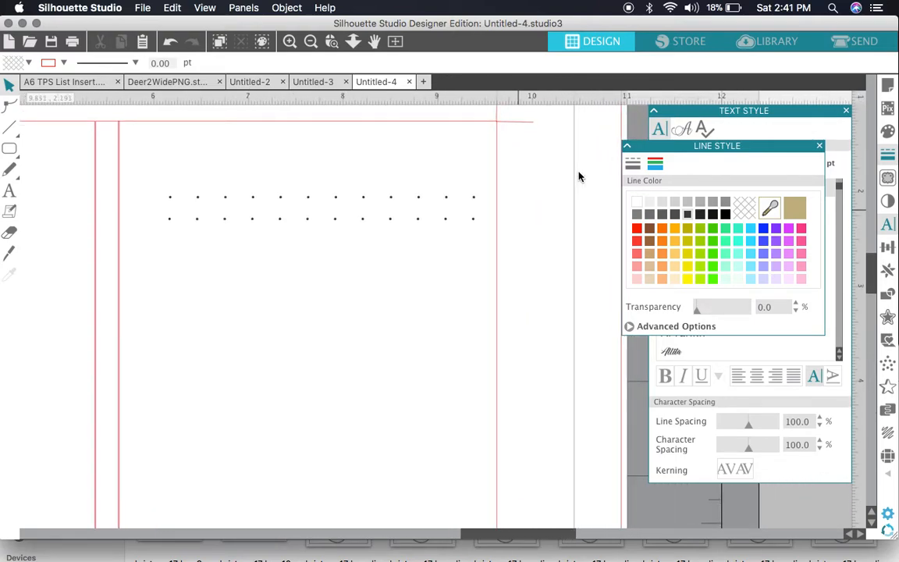
{"action": "left_click", "coordinate": [887, 86]}
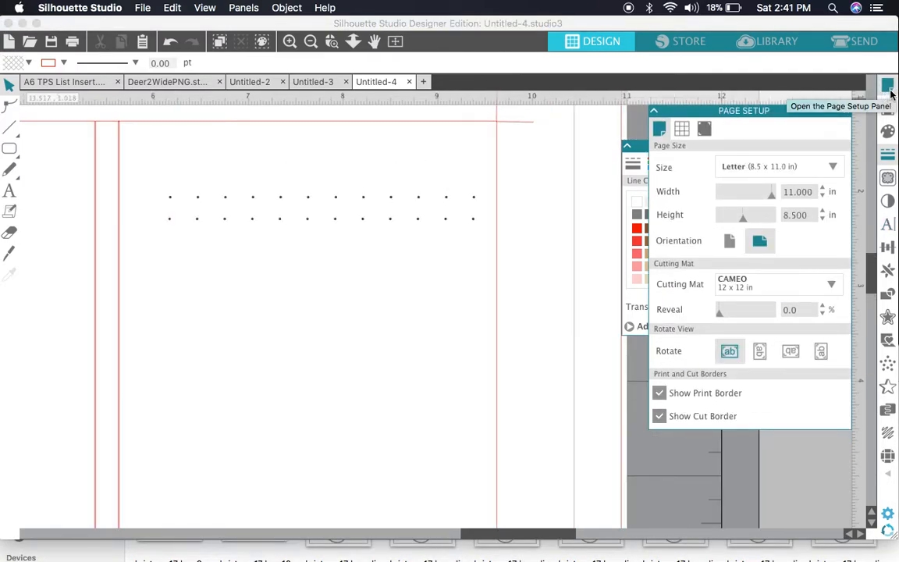
{"action": "left_click", "coordinate": [680, 131]}
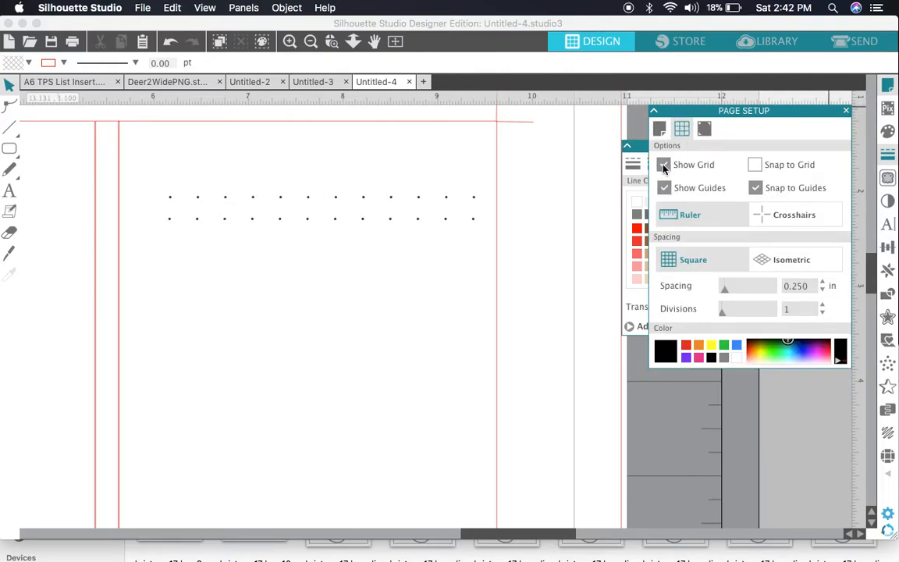
{"action": "left_click", "coordinate": [663, 166]}
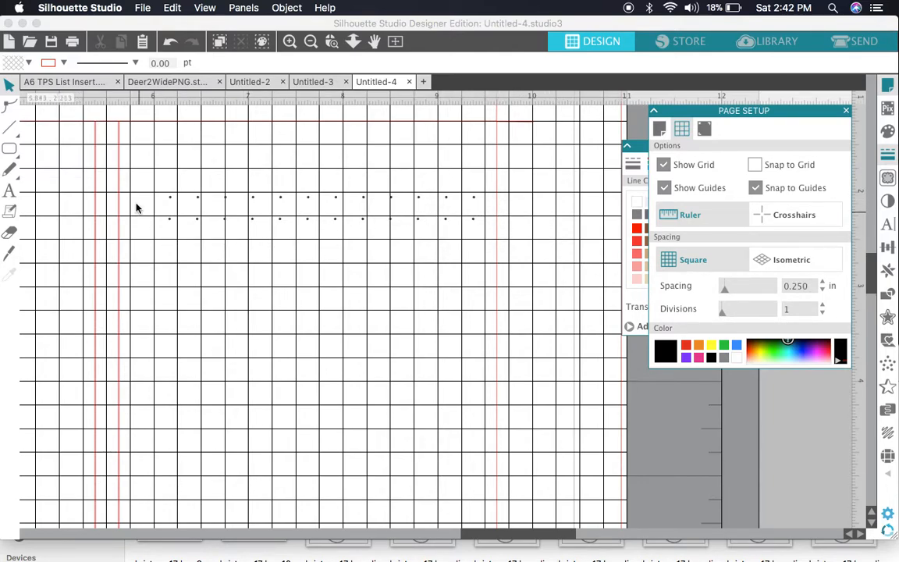
Step: Move both dot rows to start near the 6 in grid line, placing each along its own adjacent horizontal grid line
{"action": "left_click", "coordinate": [199, 198]}
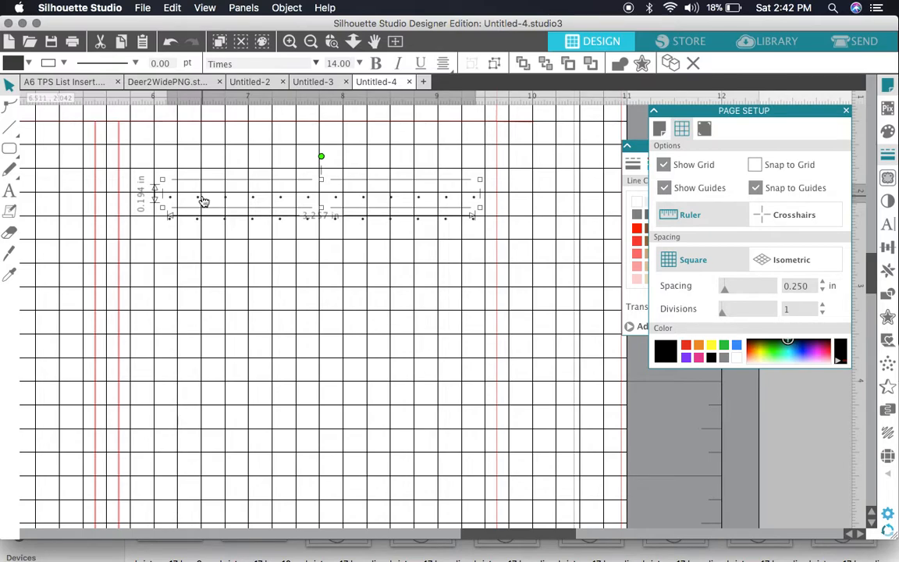
{"action": "left_click_drag", "start_coordinate": [203, 202], "coordinate": [187, 200]}
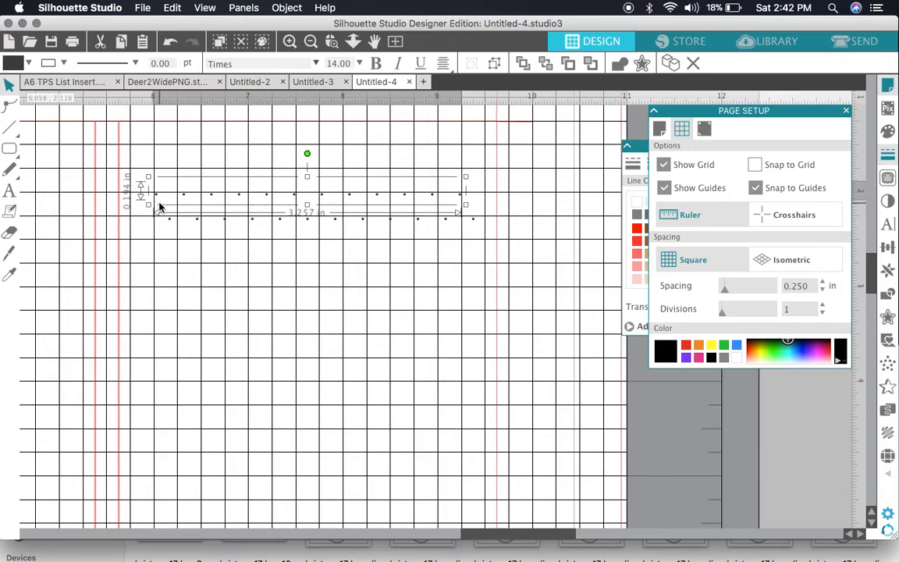
{"action": "left_click", "coordinate": [469, 225]}
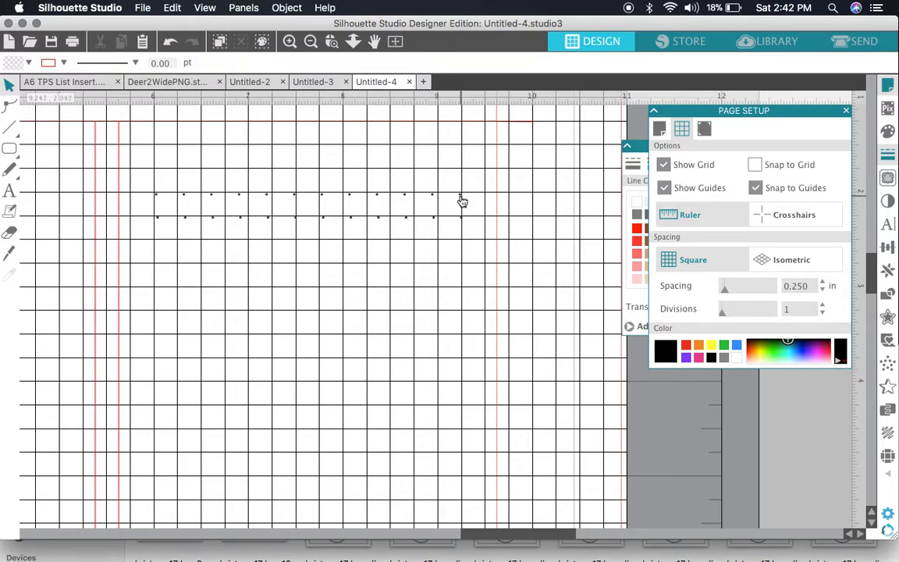
{"action": "left_click", "coordinate": [462, 202]}
{"action": "key", "text": "Up"}
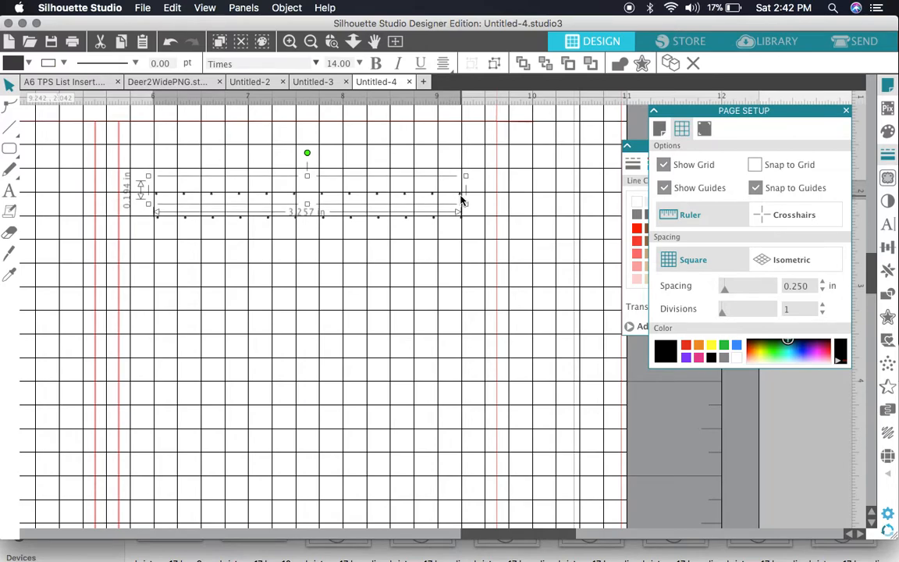
{"action": "key", "text": "Up"}
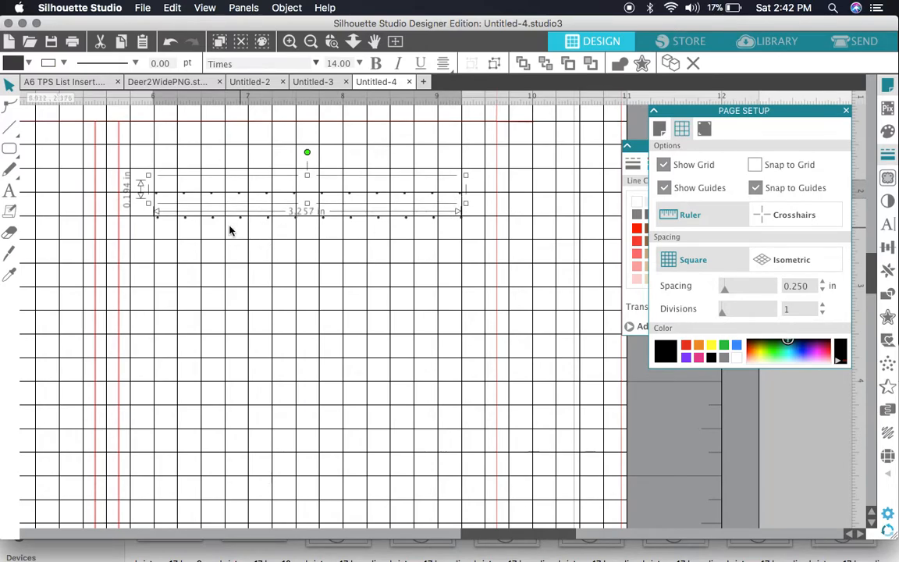
Step: Group the two aligned rows of dots
{"action": "left_click", "coordinate": [185, 235]}
{"action": "left_click_drag", "start_coordinate": [147, 181], "coordinate": [171, 241]}
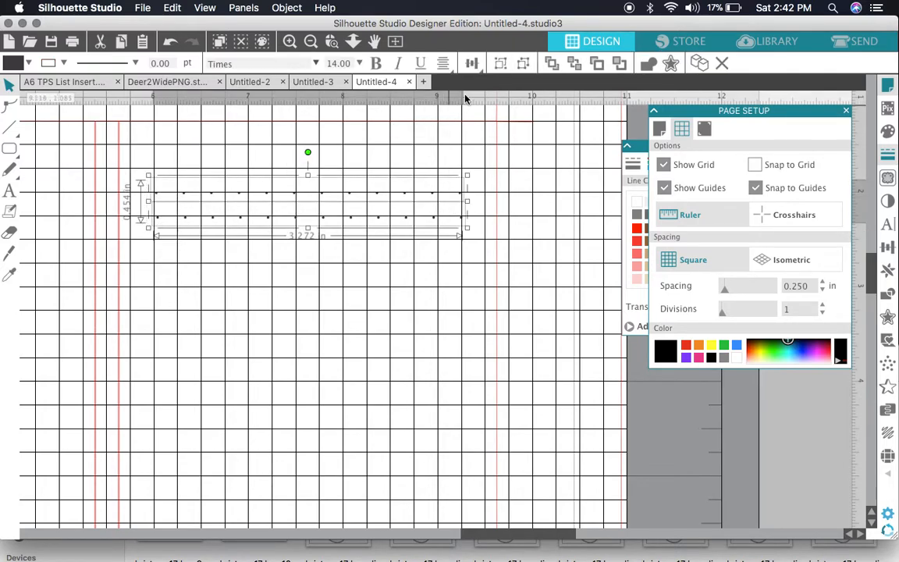
{"action": "left_click", "coordinate": [501, 65]}
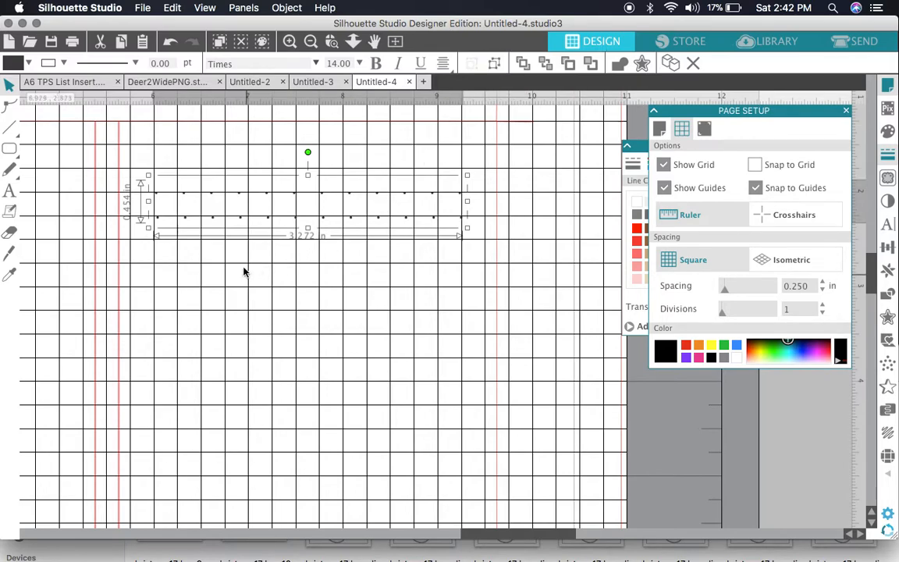
Step: Duplicate the two-row dot group, place the copy directly below along the next grid lines, and select both groups
{"action": "left_click", "coordinate": [172, 7]}
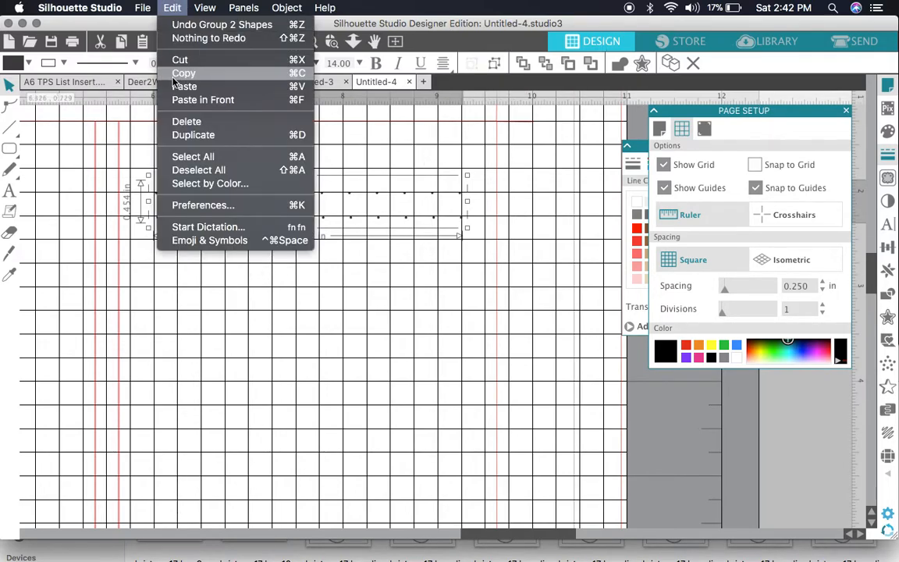
{"action": "left_click", "coordinate": [176, 134]}
{"action": "left_click_drag", "start_coordinate": [205, 207], "coordinate": [217, 262]}
{"action": "left_click_drag", "start_coordinate": [147, 161], "coordinate": [176, 277]}
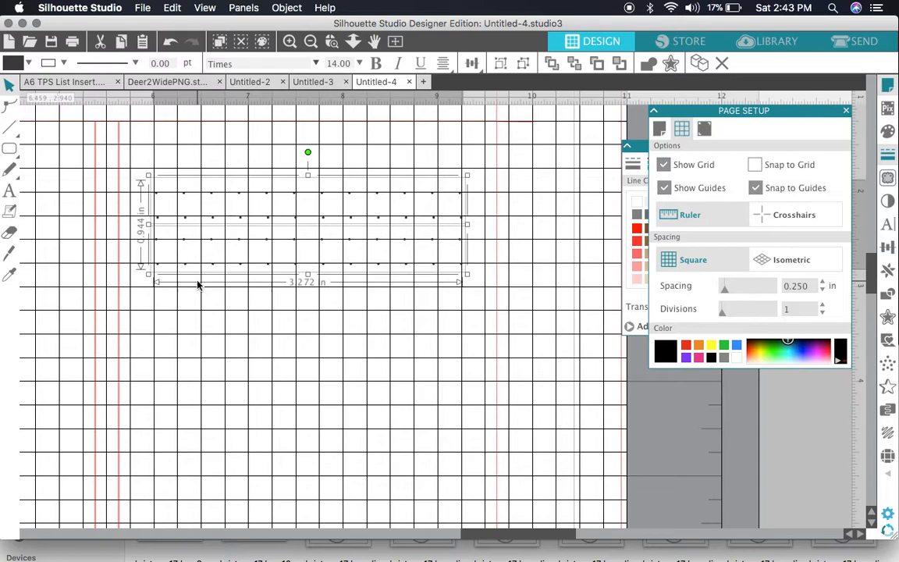
Step: Duplicate the four selected dot rows directly below and nudge the copy onto the grid lines starting near 3 in
{"action": "key", "text": "super+Down"}
{"action": "key", "text": "Down"}
{"action": "key", "text": "Down"}
{"action": "key", "text": "Down"}
{"action": "key", "text": "Down"}
{"action": "key", "text": "Down"}
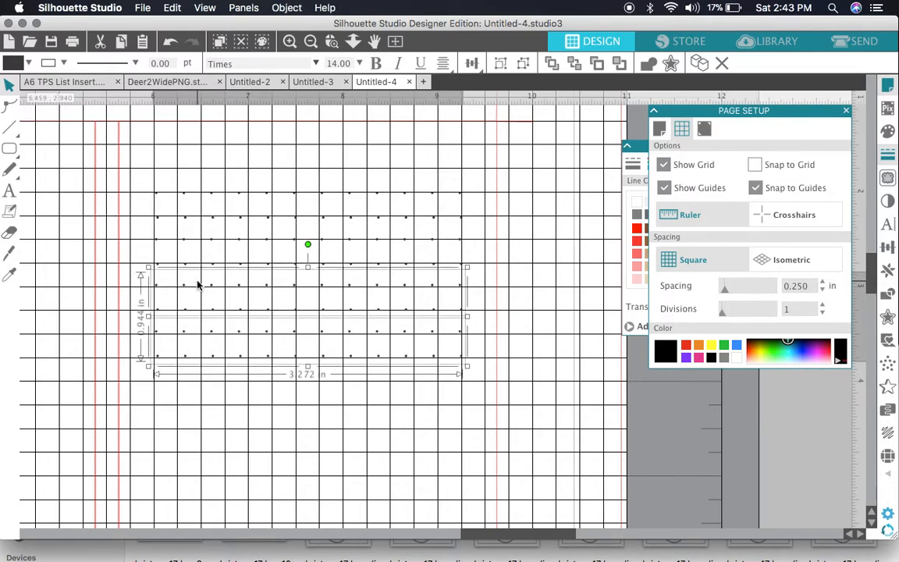
Step: Duplicate the four-row block below again and nudge the copy down onto the grid lines starting near 4 in
{"action": "key", "text": "super+Down"}
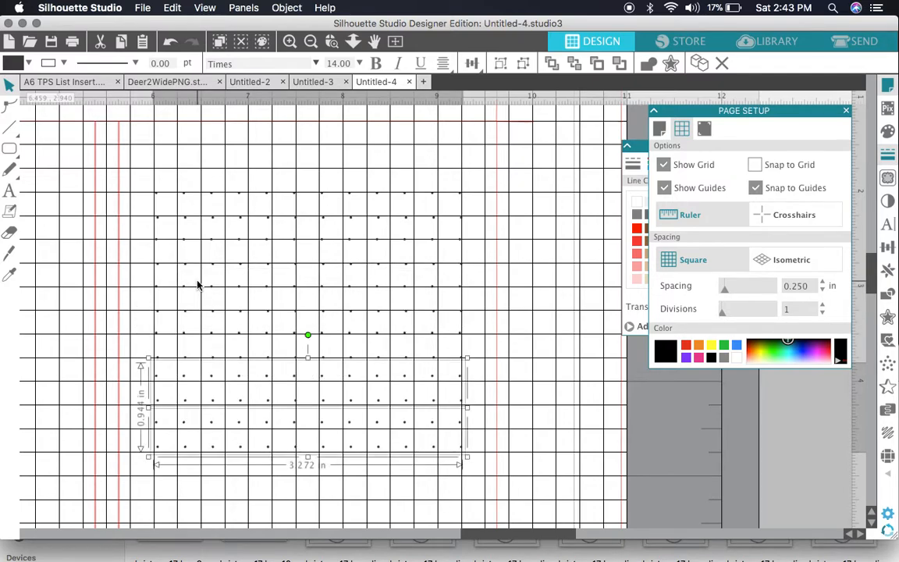
{"action": "key", "text": "Down"}
{"action": "key", "text": "Down"}
{"action": "key", "text": "Down"}
{"action": "key", "text": "Down"}
{"action": "key", "text": "Down"}
{"action": "key", "text": "Down"}
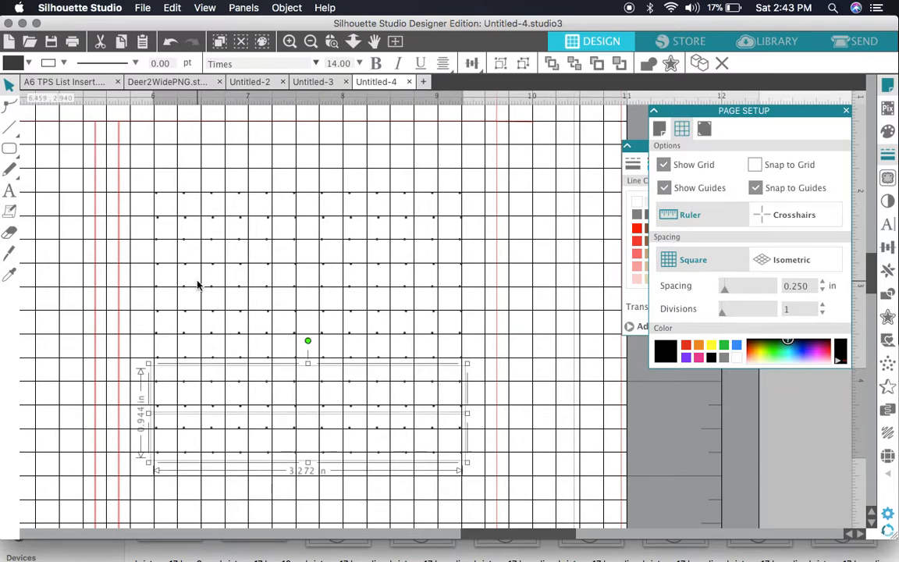
Step: Add another four-row copy underneath and nudge it down to match the grid lines starting near 5 in
{"action": "scroll", "coordinate": [197, 285], "scroll_direction": "down", "scroll_amount": 5}
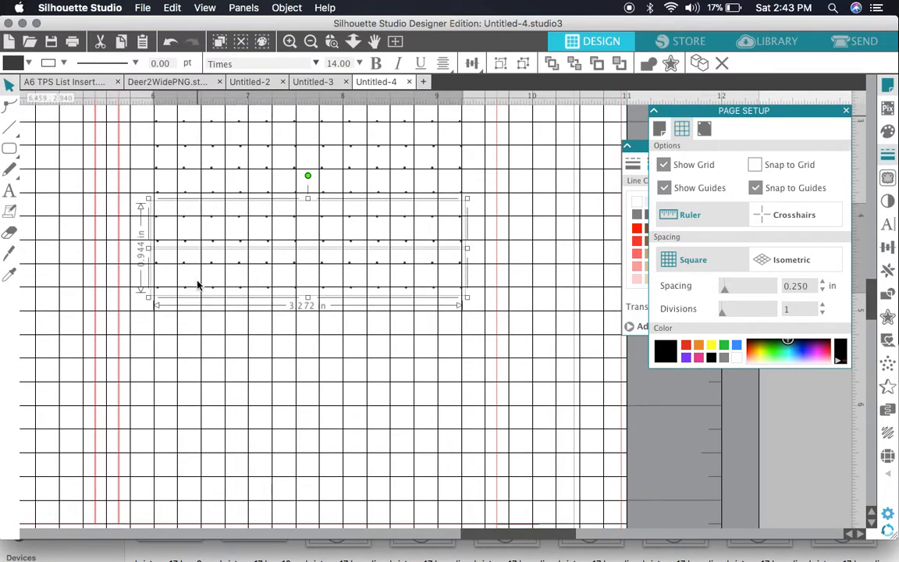
{"action": "key", "text": "super+Down"}
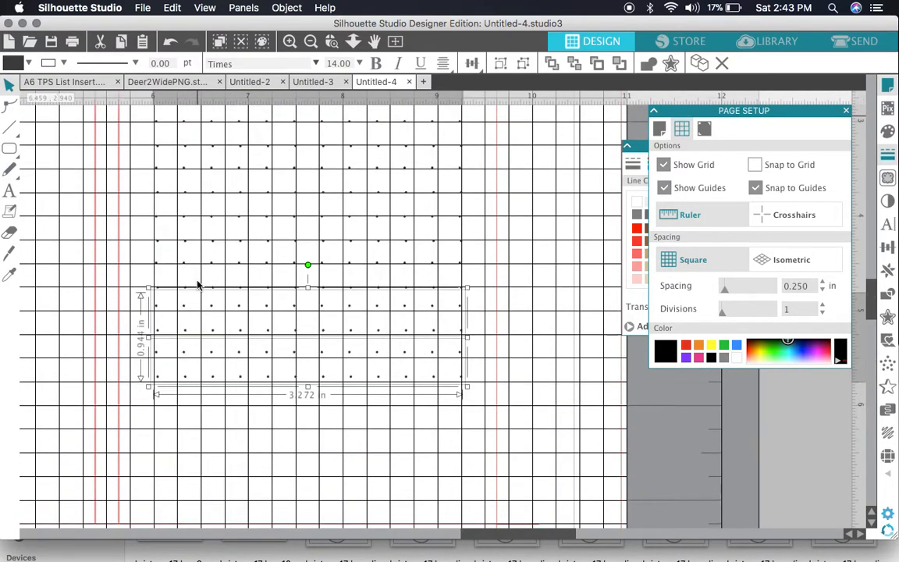
{"action": "key", "text": "Down"}
{"action": "key", "text": "Down"}
{"action": "key", "text": "Down"}
{"action": "key", "text": "Down"}
{"action": "key", "text": "Down"}
{"action": "key", "text": "Down"}
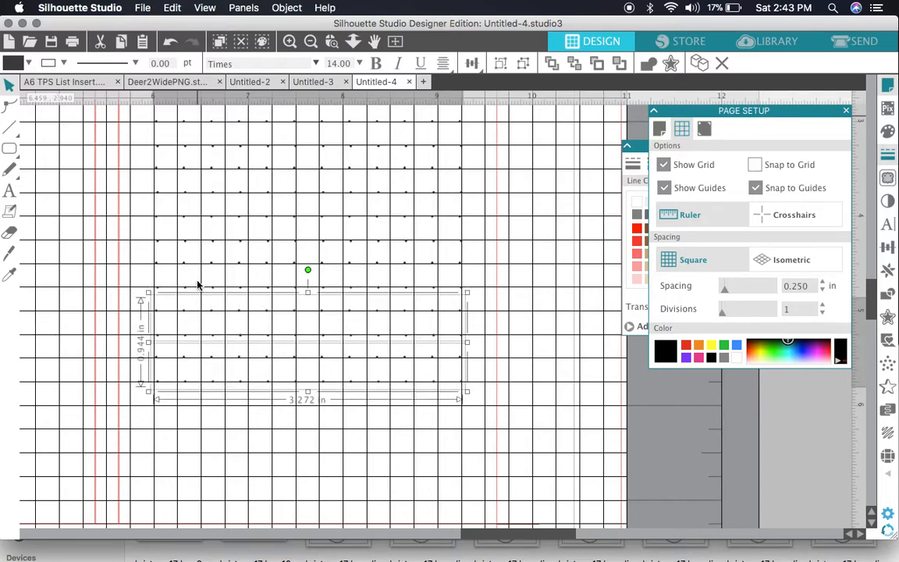
Step: Place a last four-row copy at the page's lower end, nudged onto the grid lines starting near 6 in
{"action": "key", "text": "super+Down"}
{"action": "key", "text": "Down"}
{"action": "key", "text": "Down"}
{"action": "key", "text": "Down"}
{"action": "key", "text": "Down"}
{"action": "key", "text": "Down"}
{"action": "key", "text": "Down"}
{"action": "key", "text": "Down"}
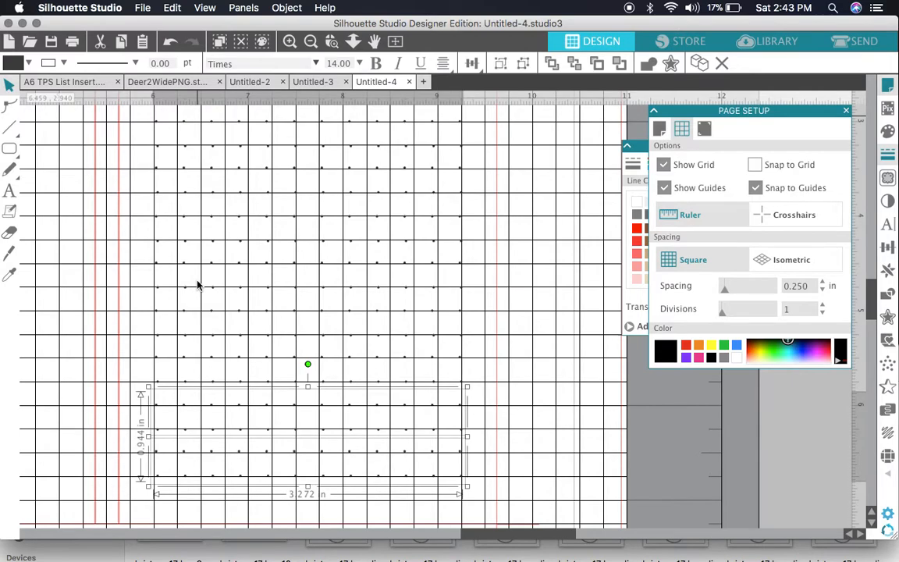
Step: Deselect the dot rows and hide the square grid to view the whole dot pattern on the page
{"action": "scroll", "coordinate": [197, 285], "scroll_direction": "down", "scroll_amount": 5}
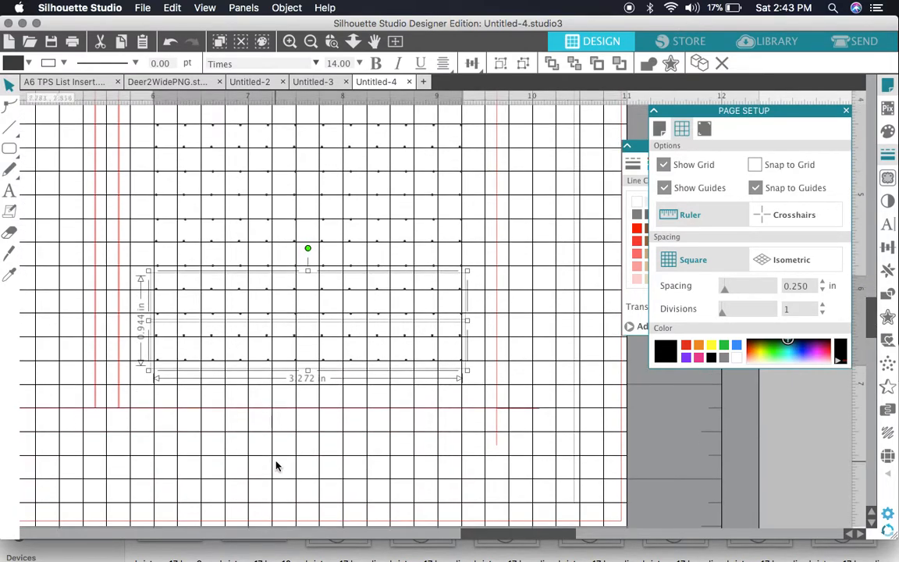
{"action": "left_click", "coordinate": [276, 466]}
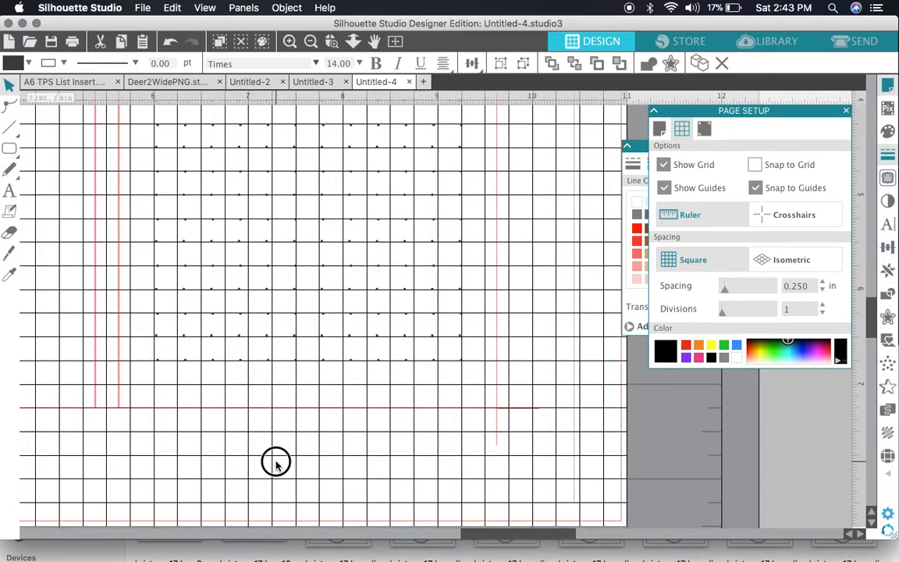
{"action": "left_click", "coordinate": [663, 165]}
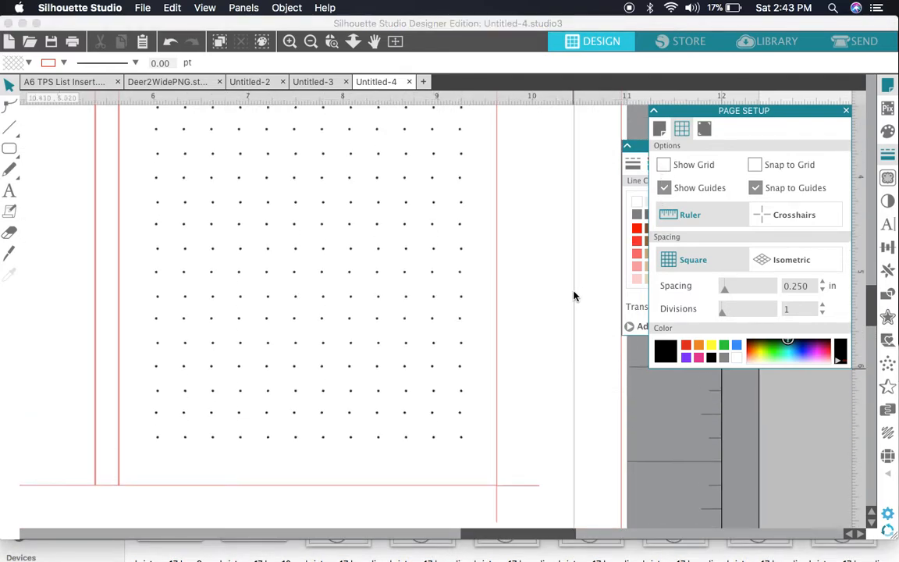
{"action": "left_click", "coordinate": [310, 40]}
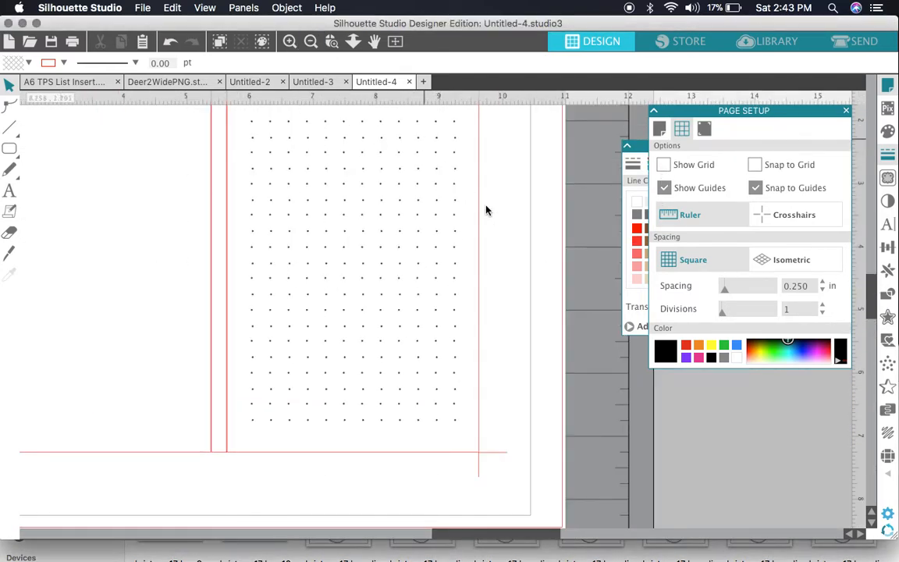
{"action": "scroll", "coordinate": [545, 278], "scroll_direction": "up", "scroll_amount": 2}
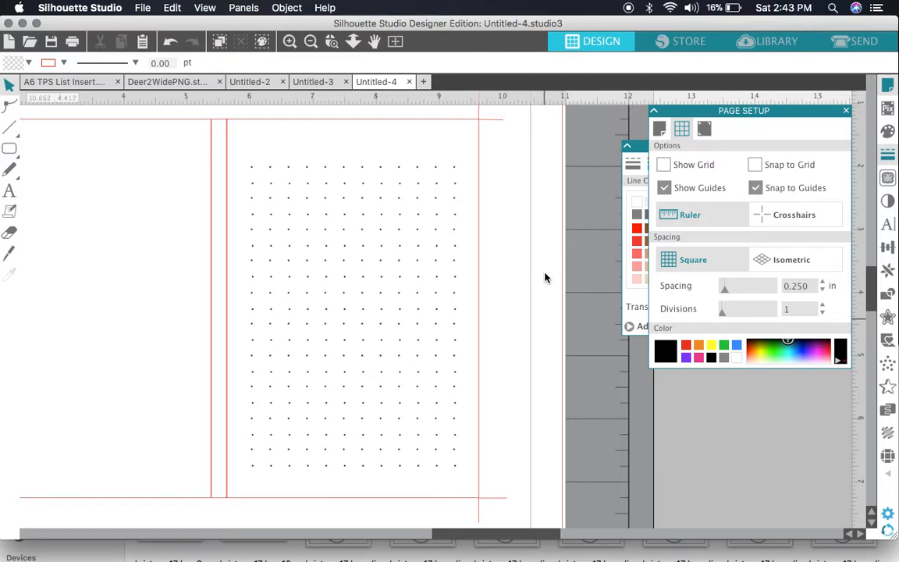
Step: Ungroup the topmost two-row dot group and delete its first row to free space above the pattern
{"action": "left_click", "coordinate": [419, 172]}
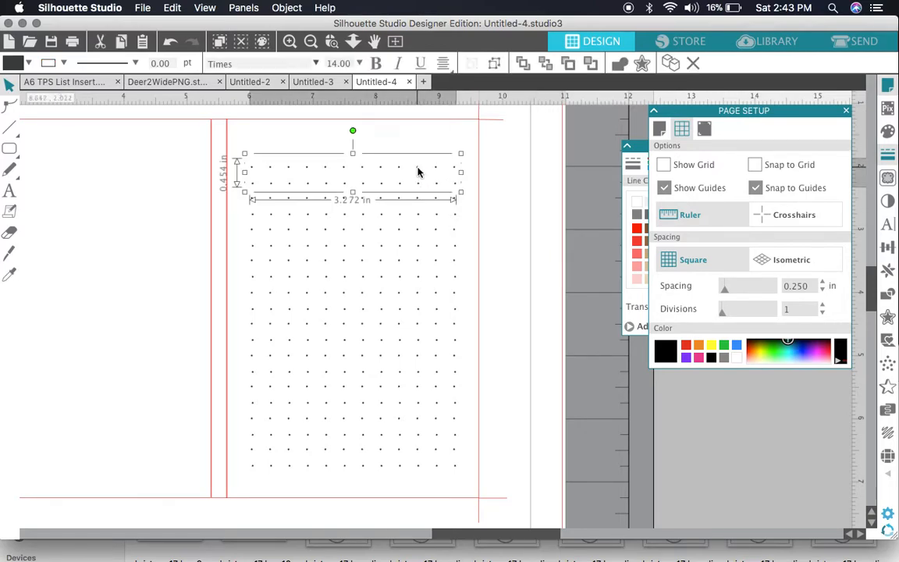
{"action": "left_click", "coordinate": [443, 62]}
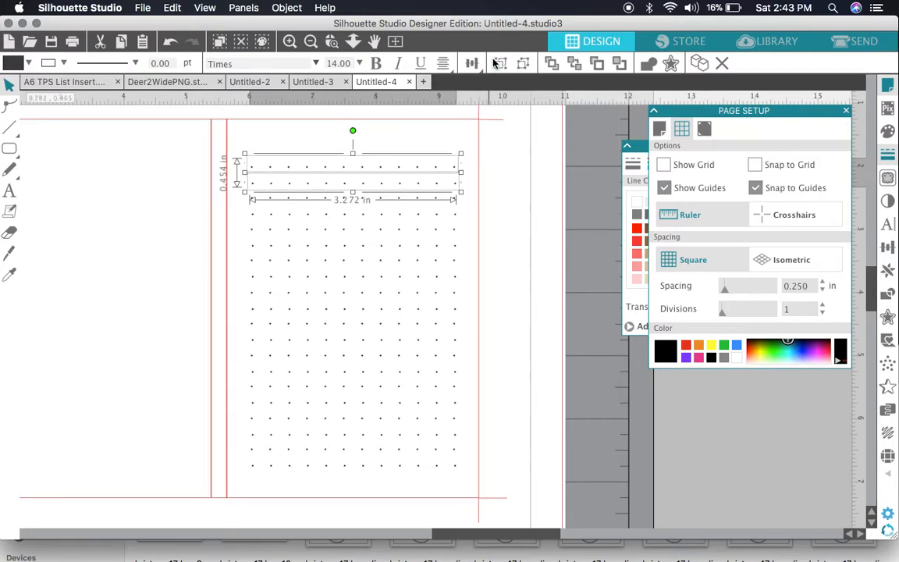
{"action": "left_click", "coordinate": [500, 153]}
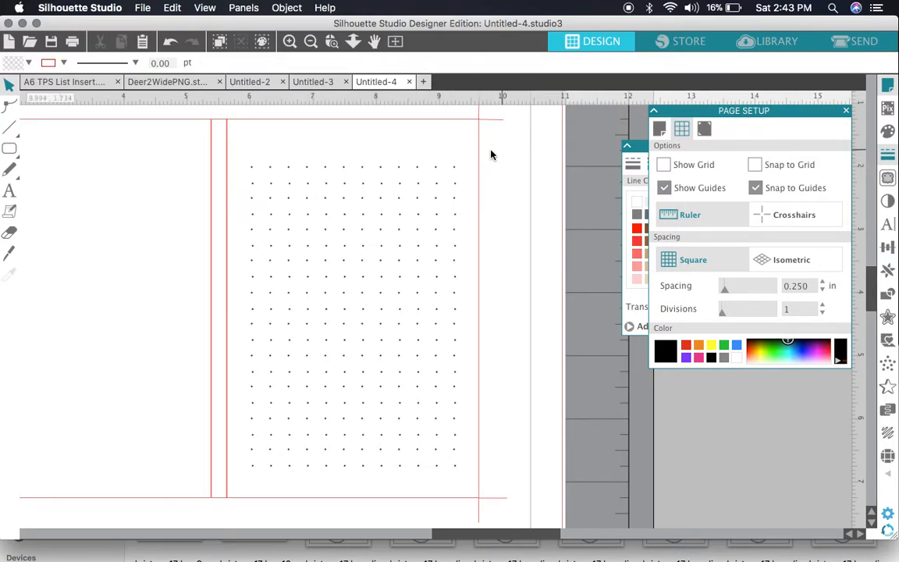
{"action": "left_click", "coordinate": [457, 172]}
{"action": "key", "text": "Delete"}
Step: Select all remaining dot rows and group them into a single dot grid
{"action": "mouse_move", "coordinate": [247, 176]}
{"action": "left_mouse_down"}
{"action": "mouse_move", "coordinate": [247, 475]}
{"action": "mouse_move", "coordinate": [288, 473]}
{"action": "left_mouse_up"}
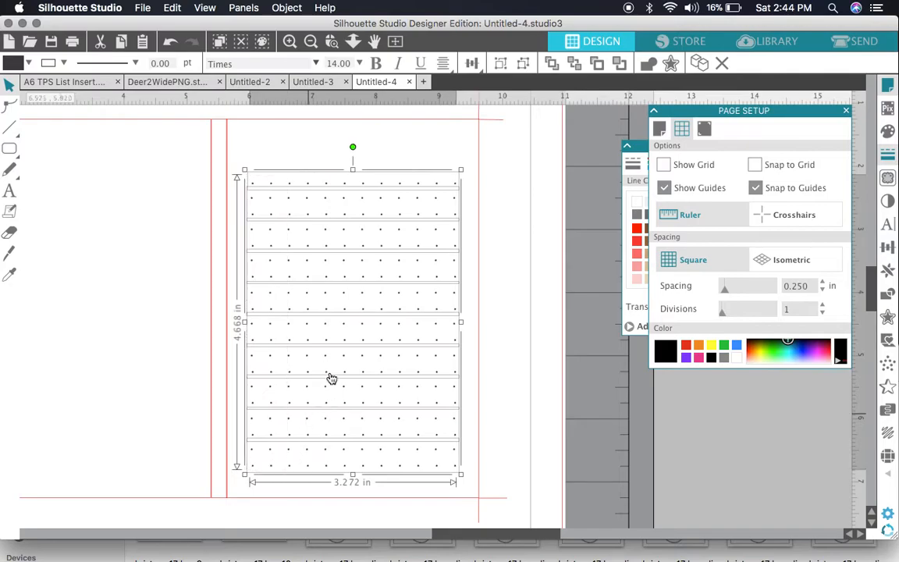
{"action": "left_click", "coordinate": [472, 66]}
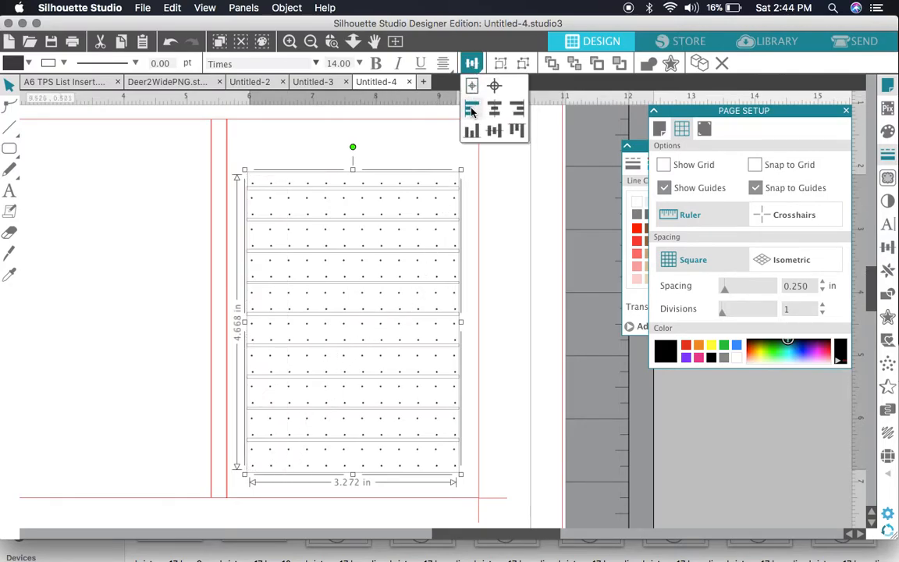
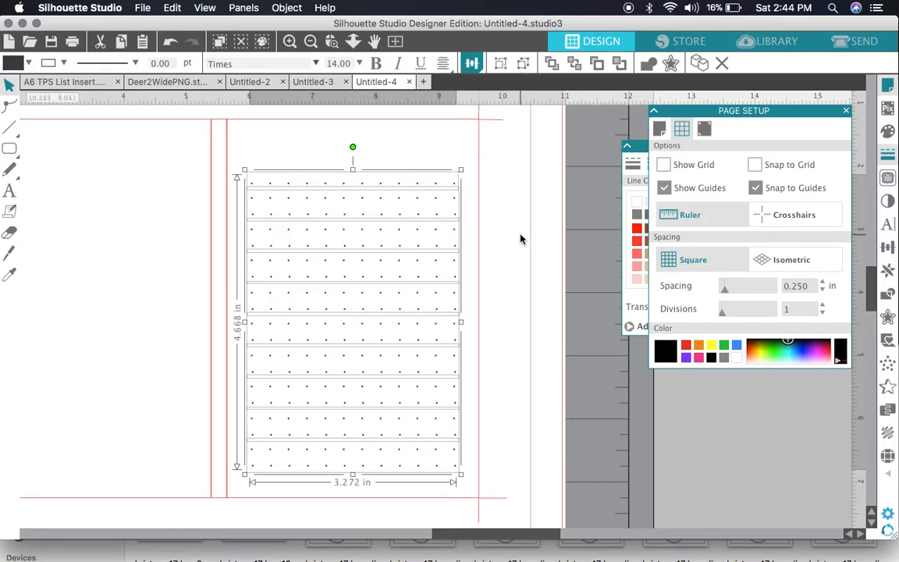
{"action": "left_click", "coordinate": [500, 65]}
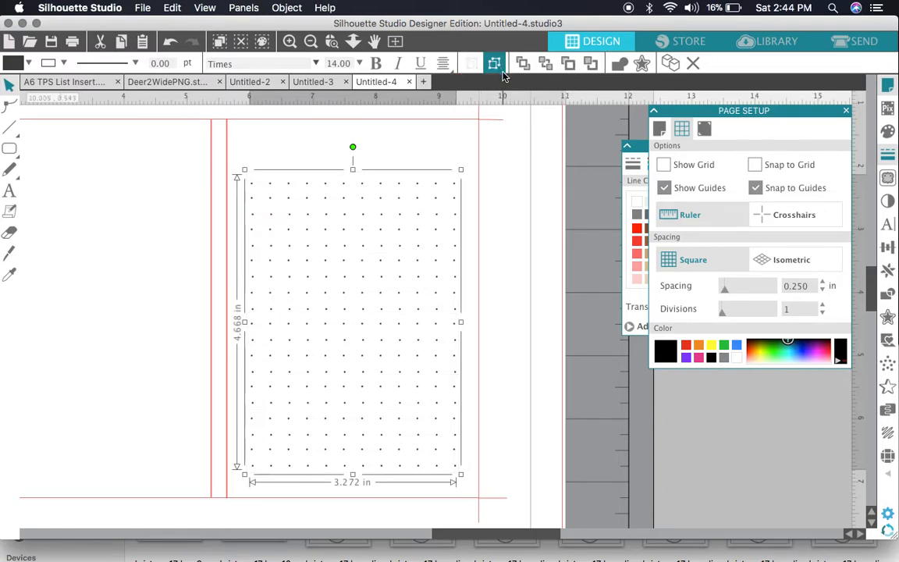
{"action": "left_click", "coordinate": [515, 256]}
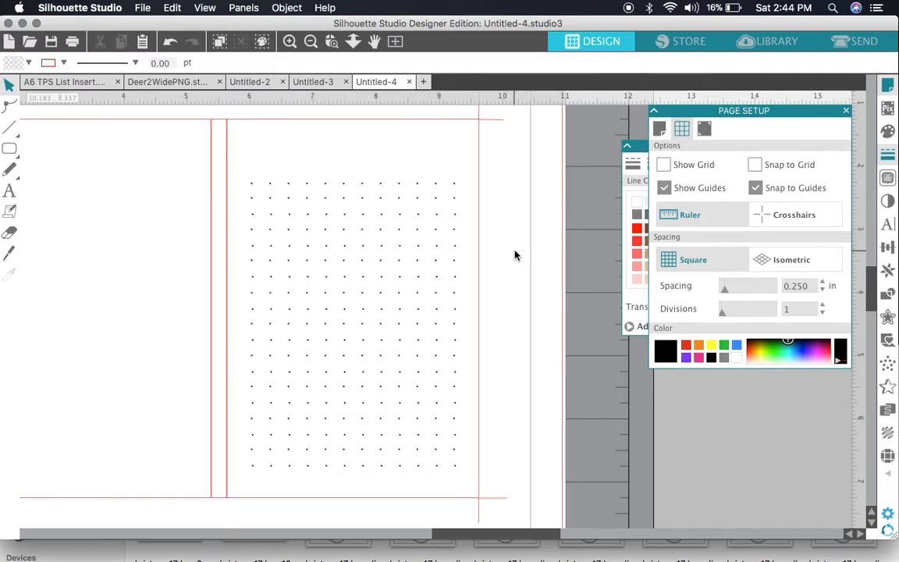
Step: Draw a rounded rectangle about 1.93 in wide and 0.45 in high in the space above the dot grid
{"action": "mouse_move", "coordinate": [6, 150]}
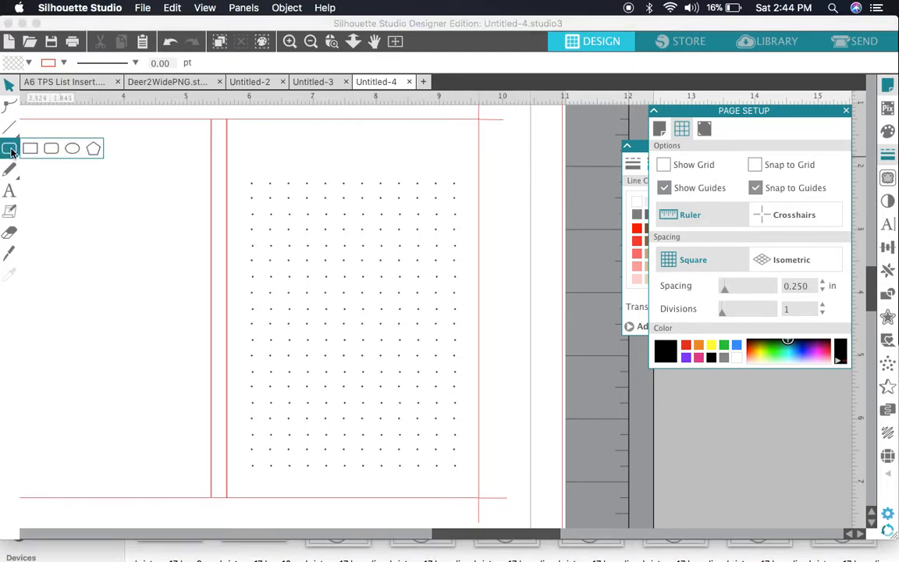
{"action": "left_click", "coordinate": [51, 147]}
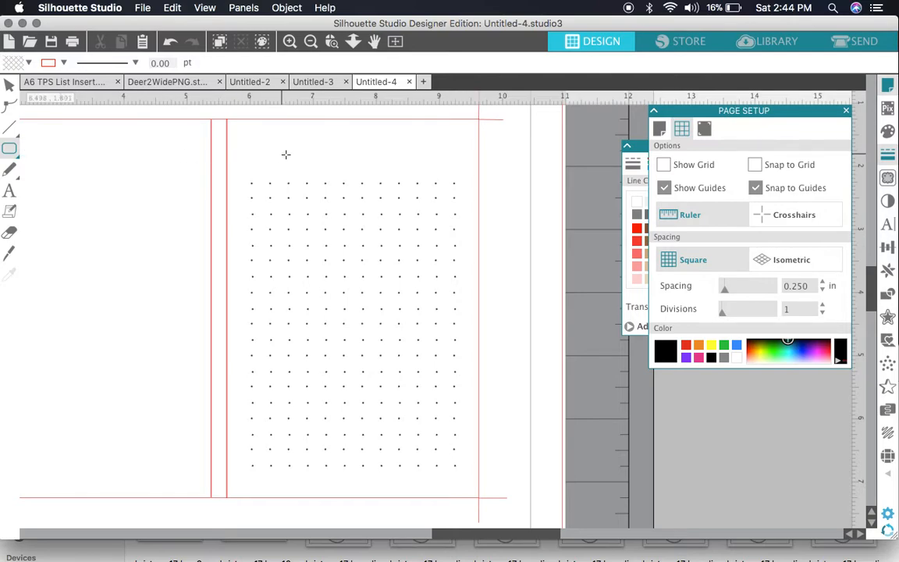
{"action": "left_click_drag", "start_coordinate": [295, 138], "coordinate": [416, 166]}
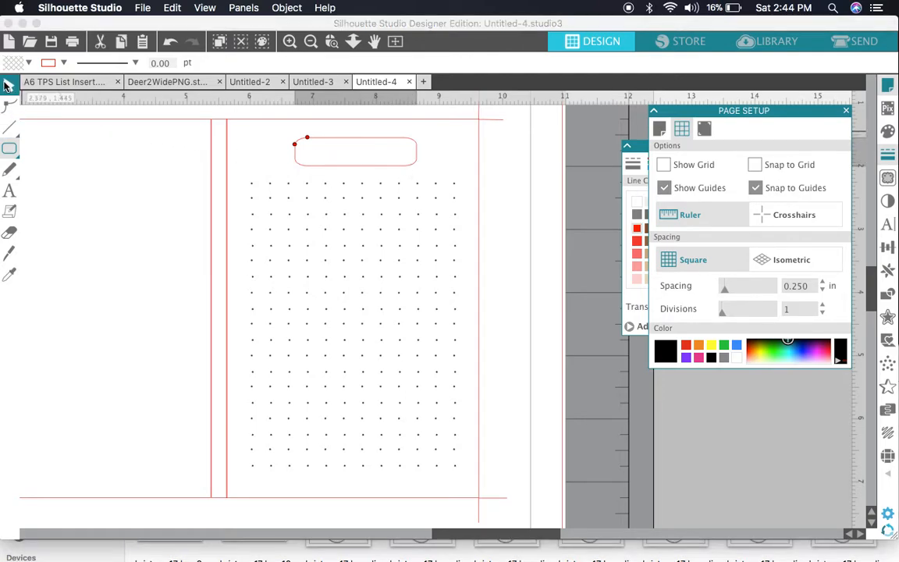
{"action": "left_click", "coordinate": [9, 146]}
{"action": "left_click", "coordinate": [71, 138]}
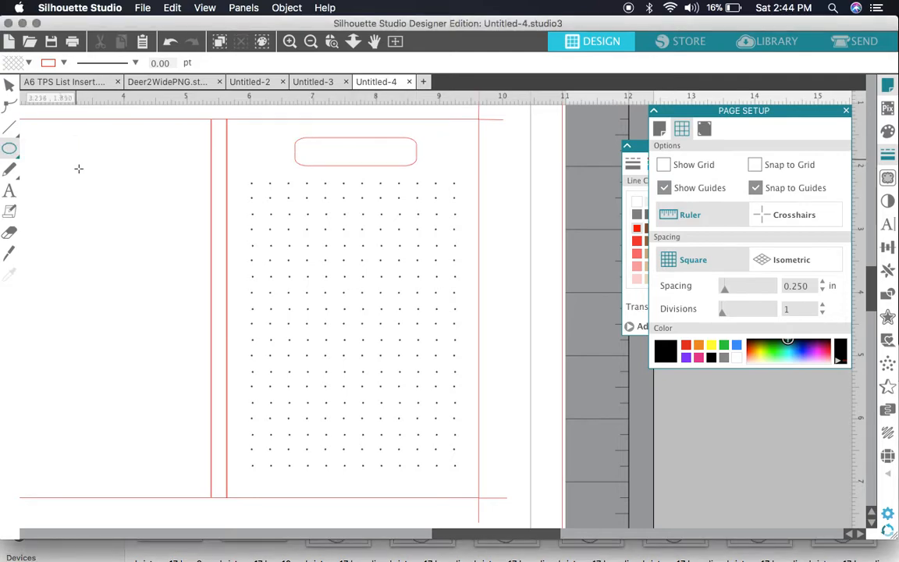
{"action": "left_click_drag", "start_coordinate": [285, 173], "coordinate": [411, 208]}
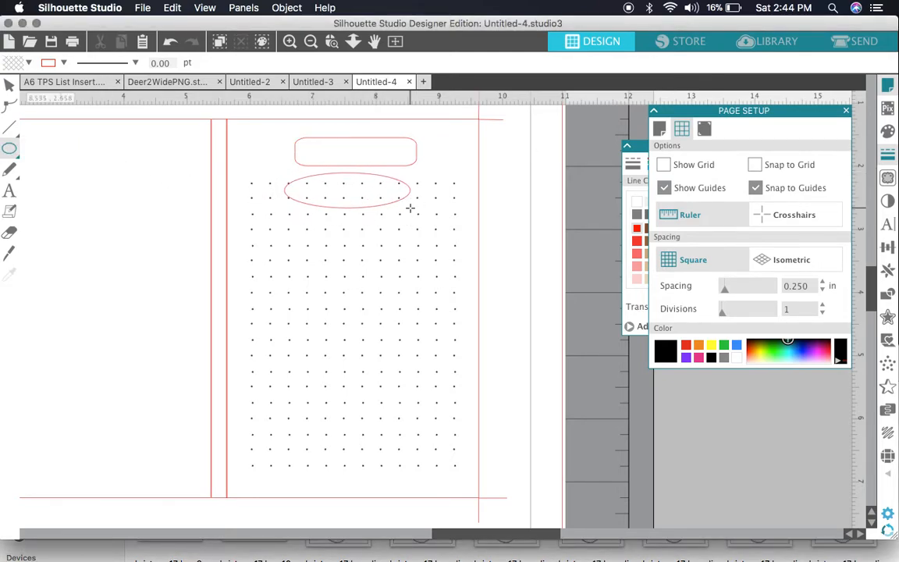
{"action": "left_click", "coordinate": [10, 84]}
{"action": "left_click", "coordinate": [312, 179]}
{"action": "key", "text": "Delete"}
Step: Center the rounded rectangle horizontally over the dot grid
{"action": "left_click_drag", "start_coordinate": [309, 143], "coordinate": [309, 141]}
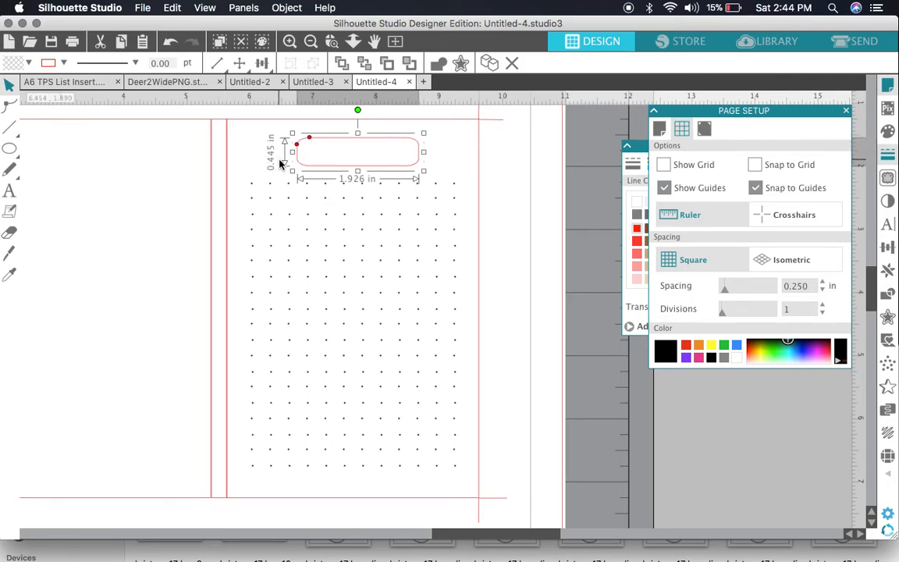
{"action": "left_click", "coordinate": [269, 188], "text": "shift"}
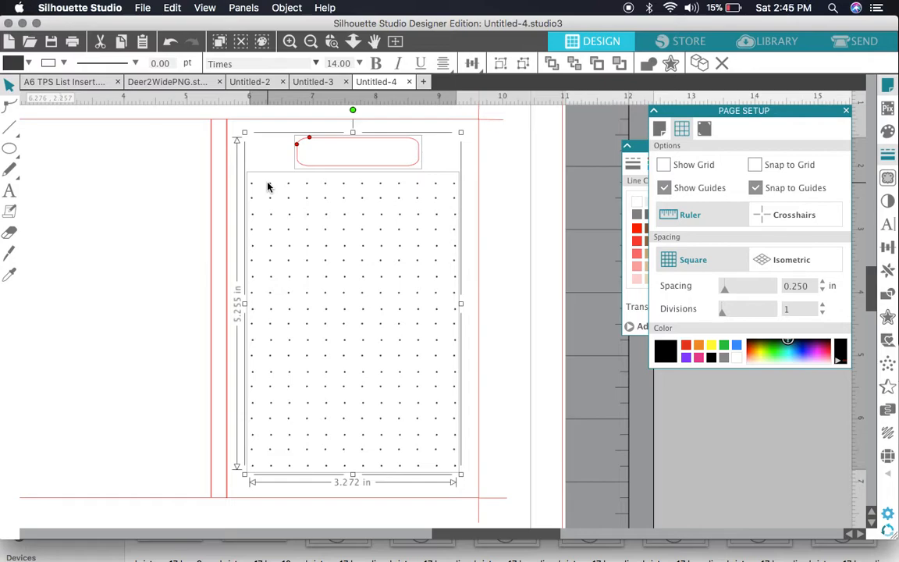
{"action": "left_click", "coordinate": [472, 64]}
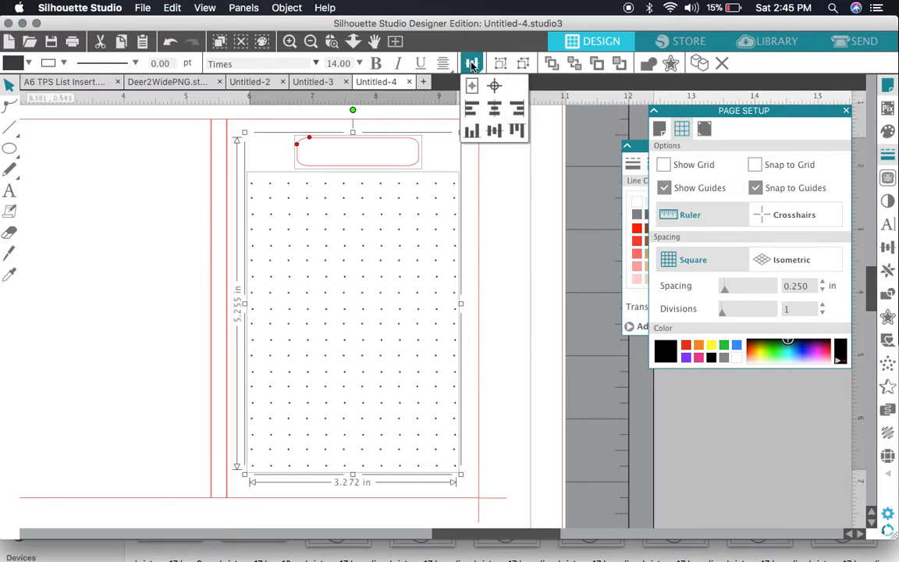
{"action": "left_click", "coordinate": [495, 112]}
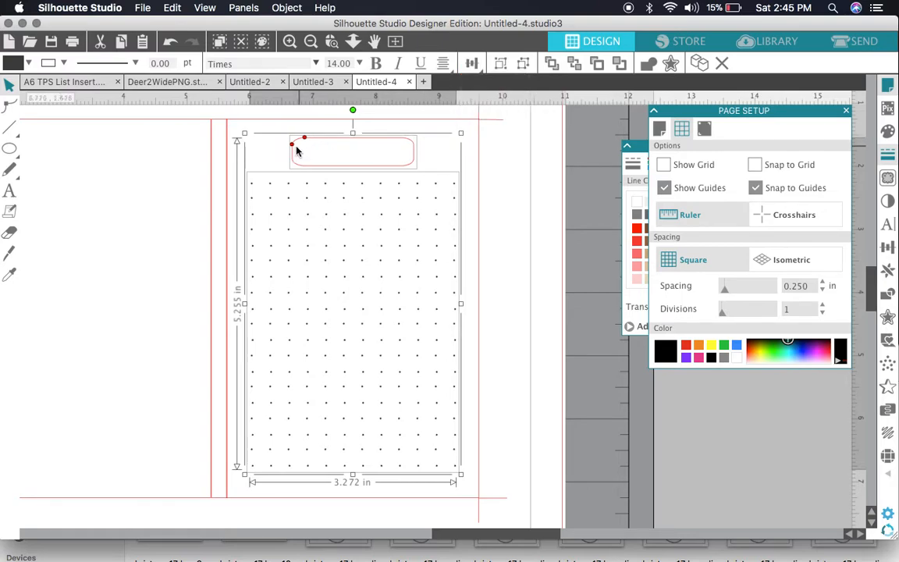
{"action": "left_click", "coordinate": [474, 194]}
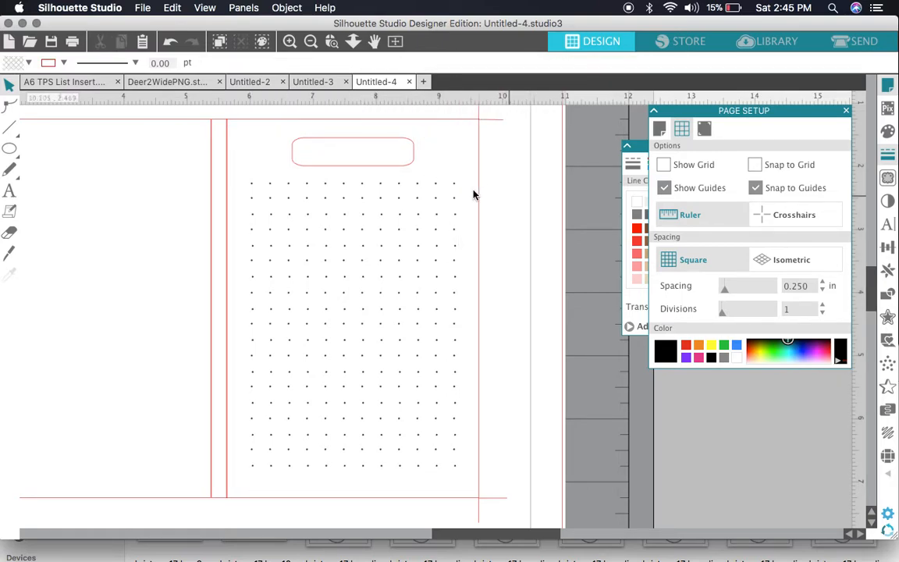
Step: Increase the rectangle's corner rounding to make its ends semicircular and set its line color to dark gray
{"action": "left_click", "coordinate": [345, 141]}
{"action": "left_click_drag", "start_coordinate": [292, 144], "coordinate": [293, 153]}
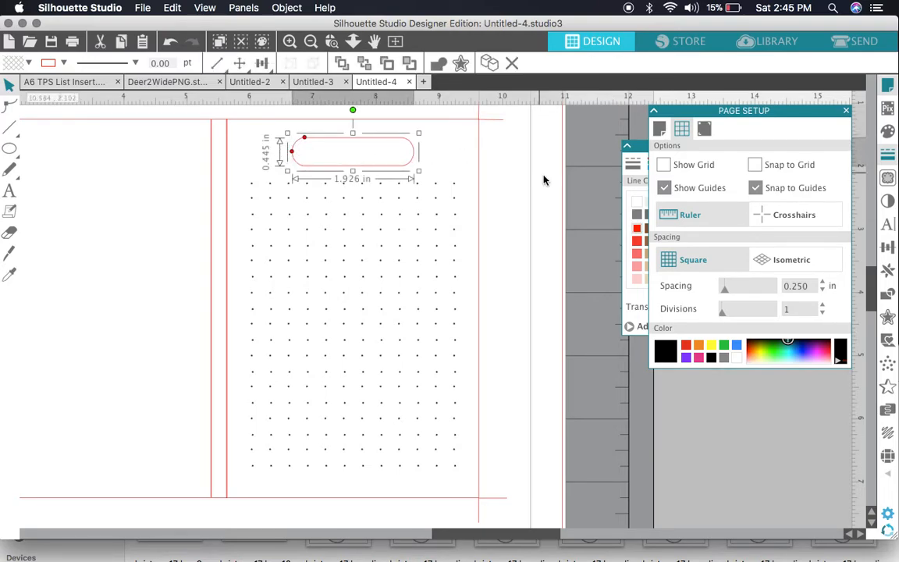
{"action": "left_click", "coordinate": [628, 200]}
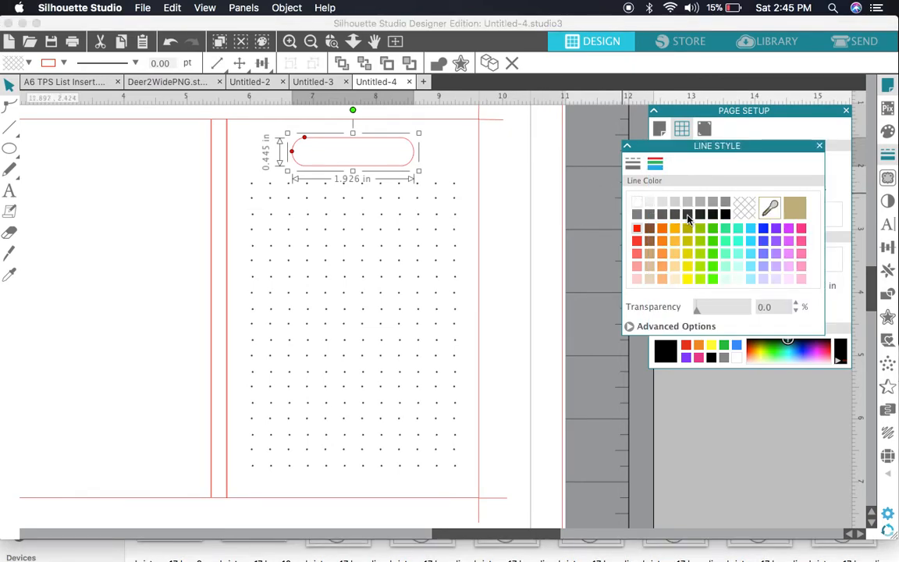
{"action": "left_click", "coordinate": [686, 216]}
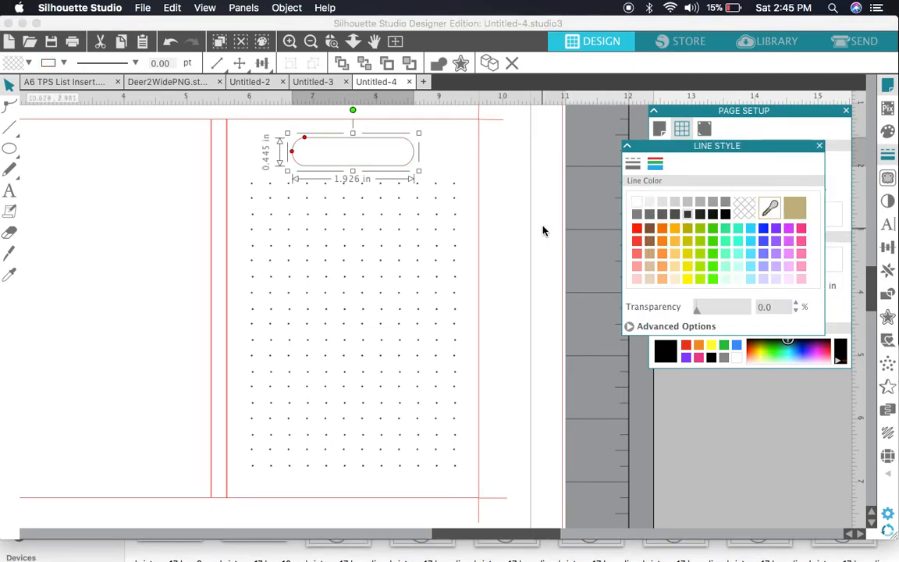
Step: Group the rounded label box with the dot grid
{"action": "left_click", "coordinate": [457, 184], "text": "shift"}
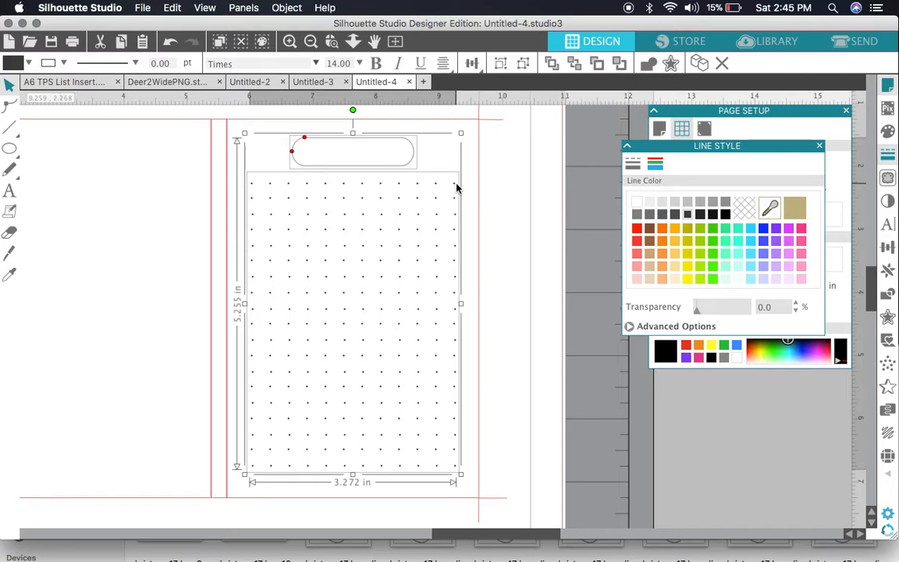
{"action": "left_click", "coordinate": [500, 64]}
{"action": "scroll", "coordinate": [502, 191], "scroll_direction": "left", "scroll_amount": 2}
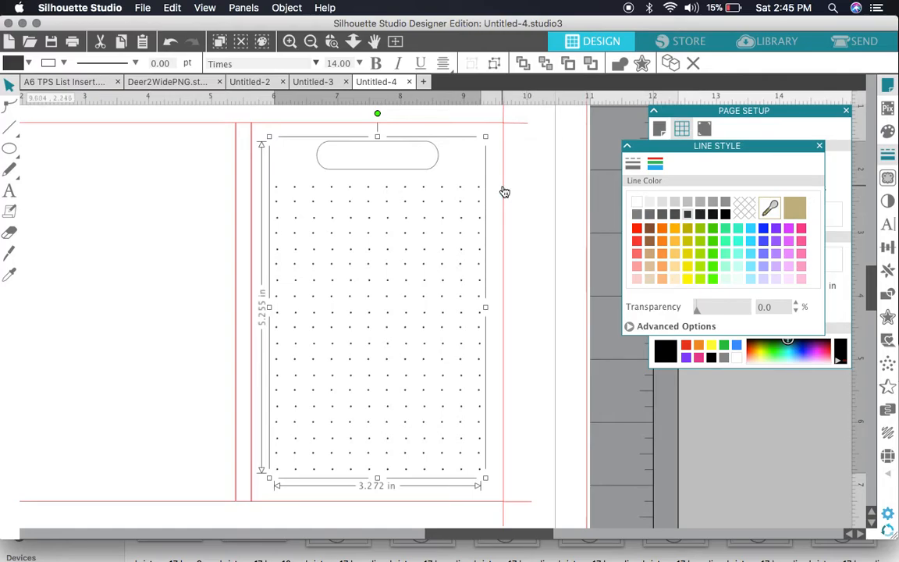
Step: Duplicate the grouped header box and dot grid and place the copy on the left notebook page
{"action": "key", "text": "super+c"}
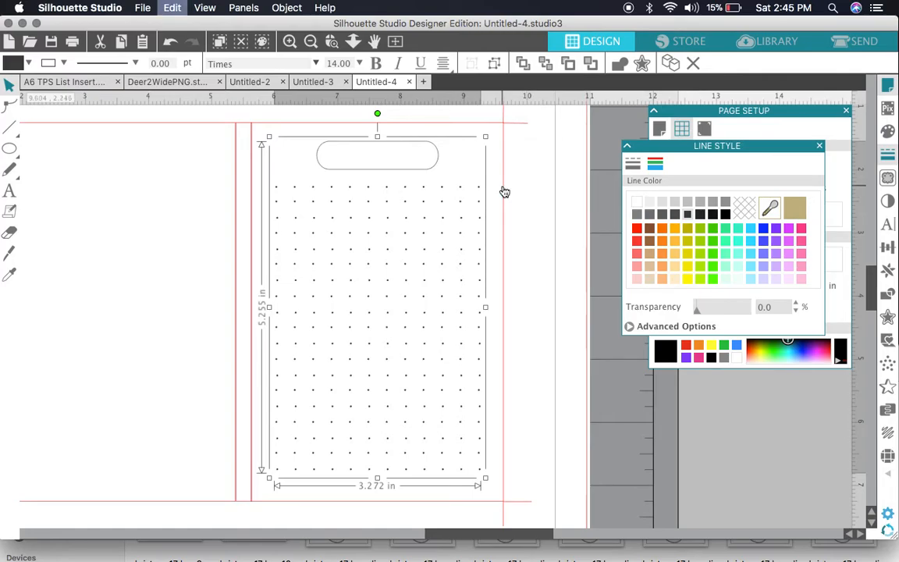
{"action": "key", "text": "super+v"}
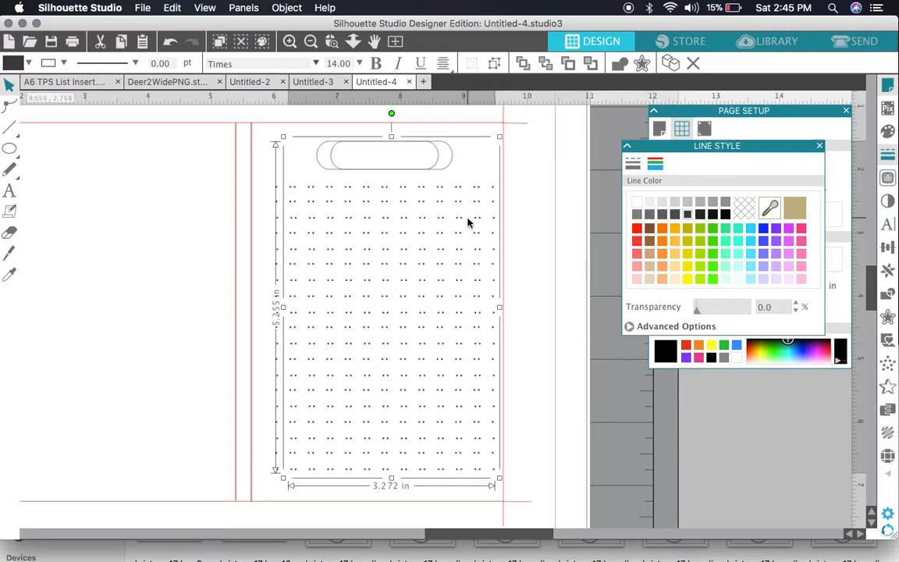
{"action": "left_click_drag", "start_coordinate": [464, 223], "coordinate": [200, 222]}
{"action": "left_click", "coordinate": [200, 222]}
{"action": "scroll", "coordinate": [200, 222], "scroll_direction": "left", "scroll_amount": 3}
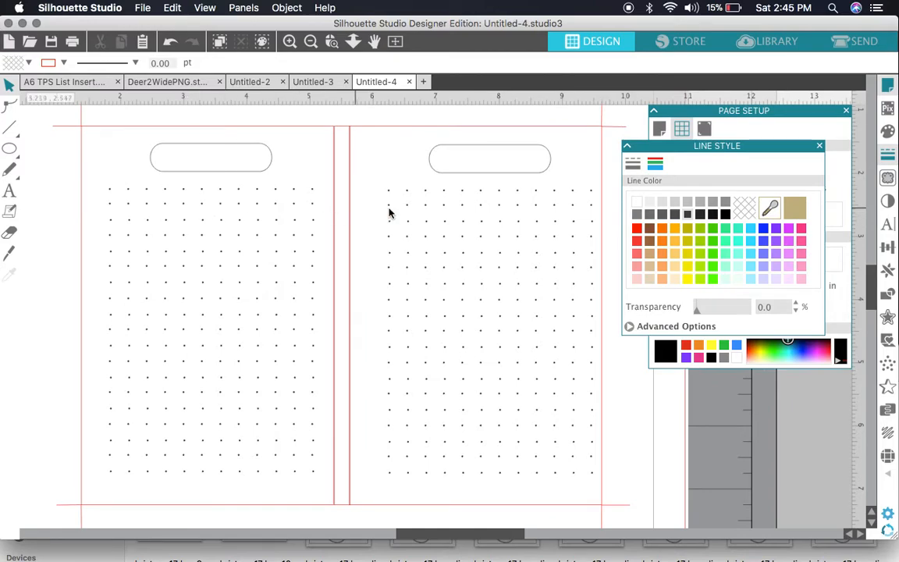
Step: Open the page grid settings and show the 0.250 in square grid
{"action": "left_click", "coordinate": [679, 130]}
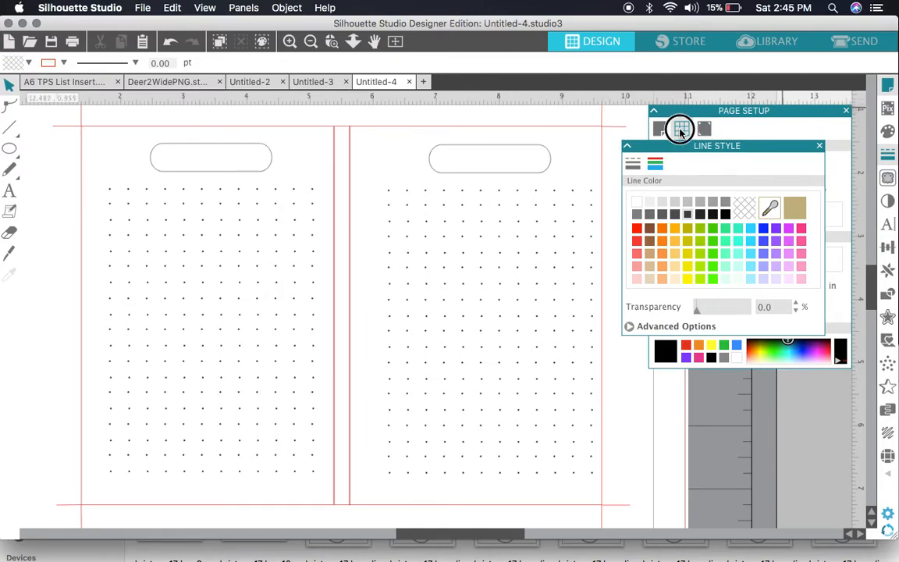
{"action": "left_click", "coordinate": [754, 125]}
{"action": "left_click", "coordinate": [826, 128]}
{"action": "left_click", "coordinate": [885, 82]}
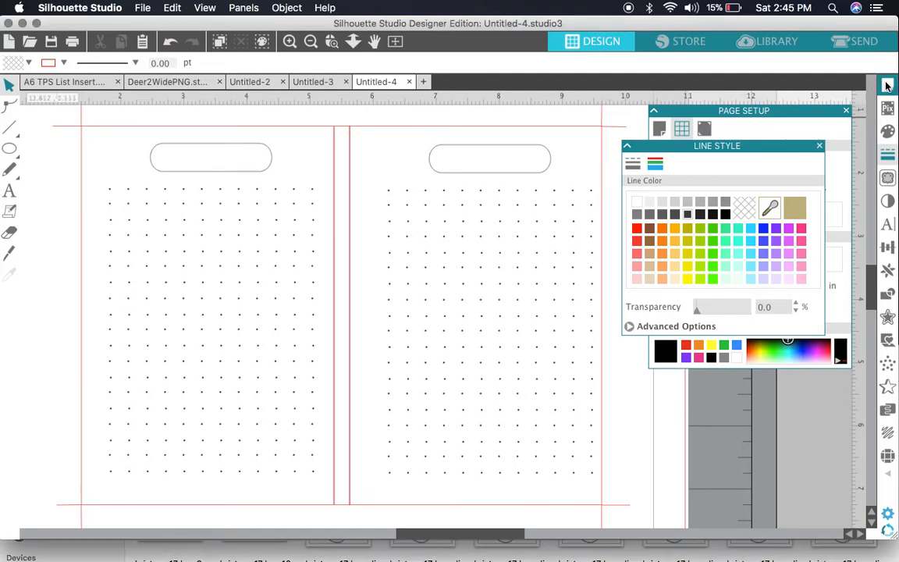
{"action": "left_click", "coordinate": [888, 84]}
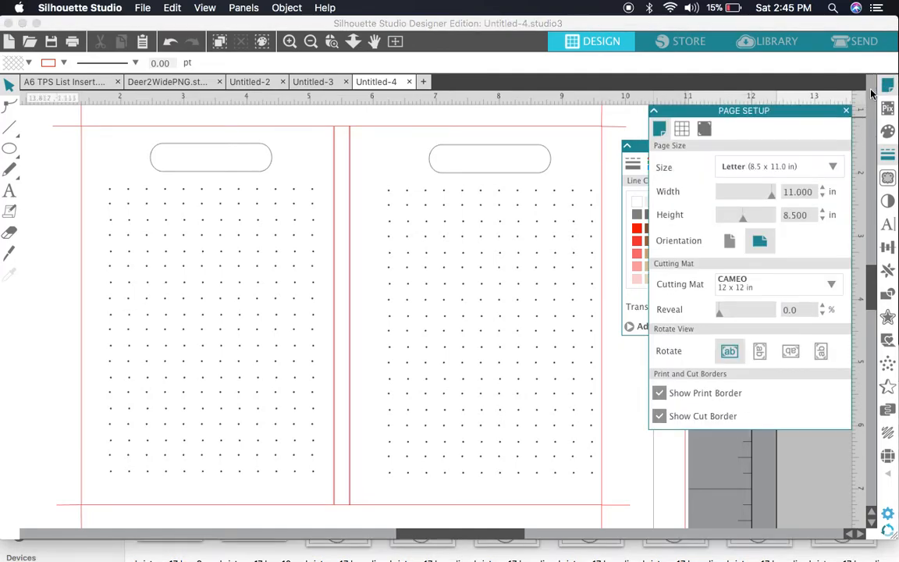
{"action": "left_click", "coordinate": [681, 129]}
{"action": "left_click", "coordinate": [663, 165]}
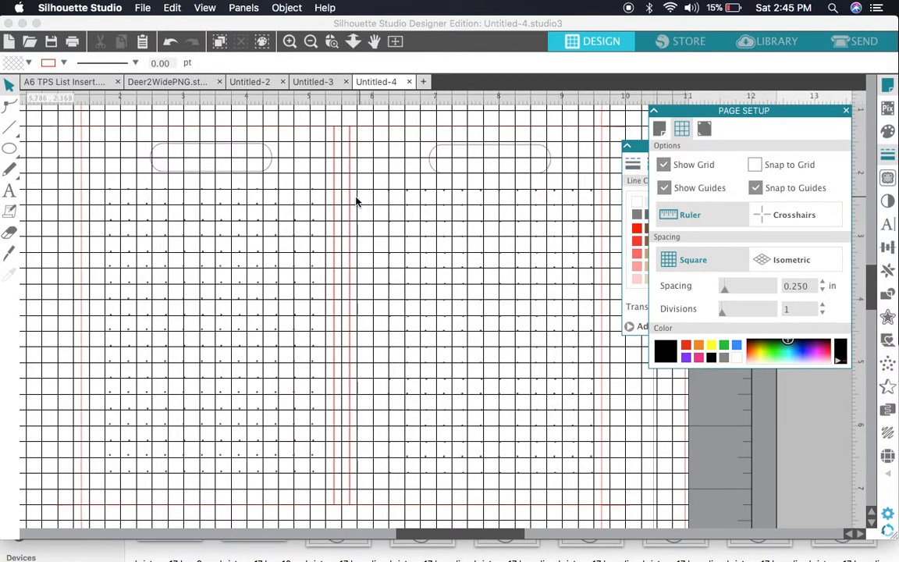
Step: Nudge the left page's dot grid layout slightly left using the page grid as reference, and hide the grid
{"action": "left_click", "coordinate": [274, 192]}
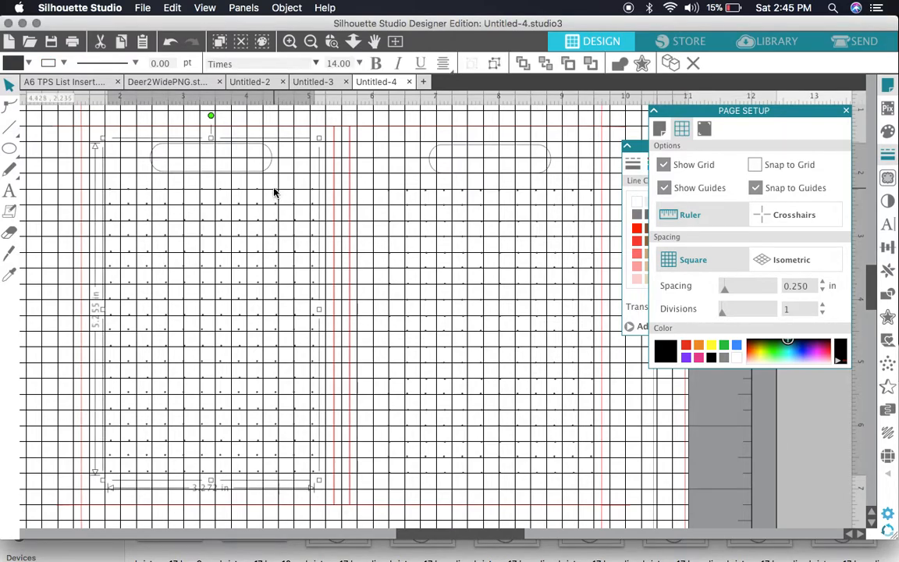
{"action": "key", "text": "Left"}
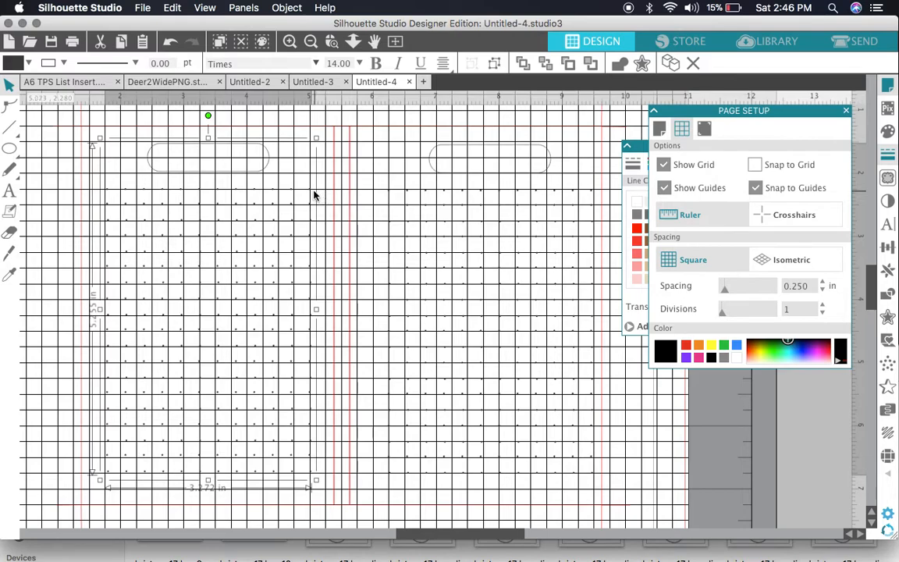
{"action": "left_click", "coordinate": [664, 165]}
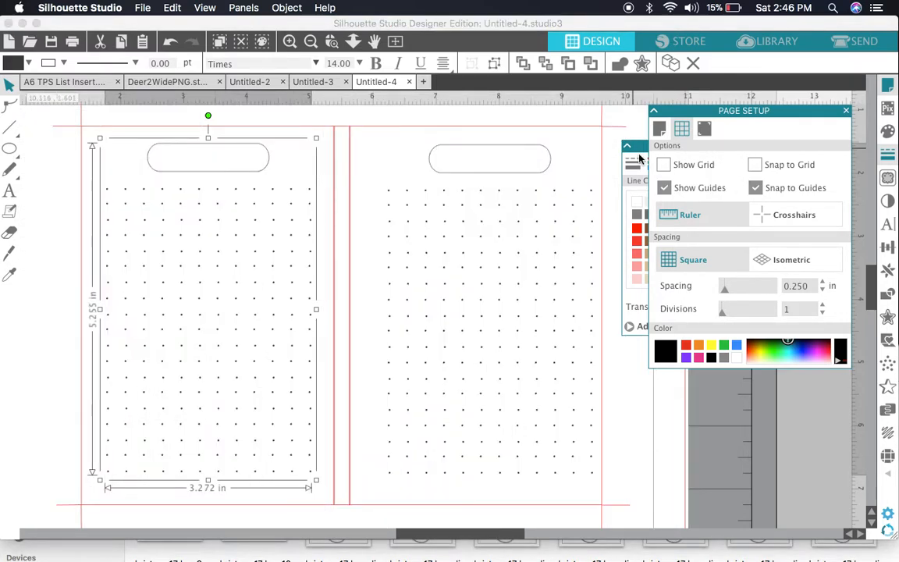
{"action": "left_click", "coordinate": [367, 153]}
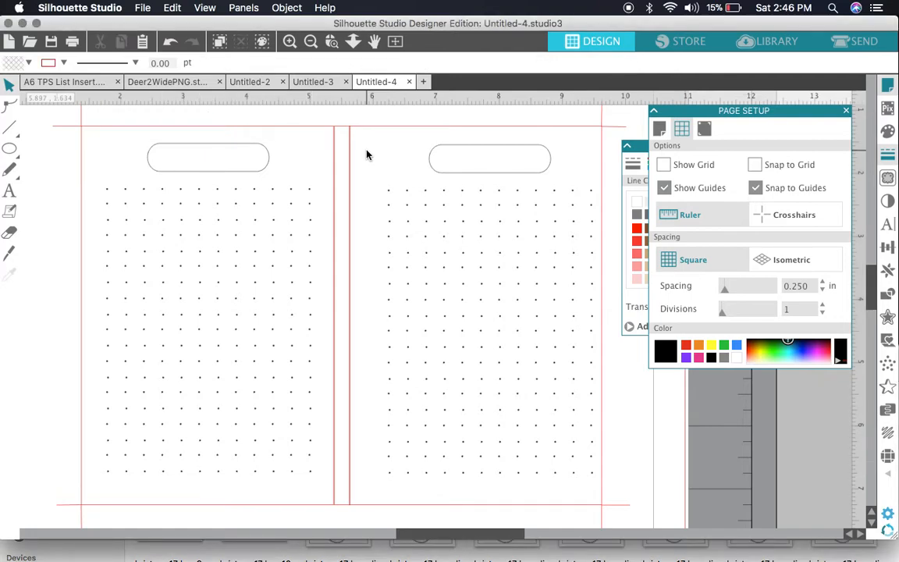
Step: Nudge the right page's dot grid layout left, closer to the center fold lines
{"action": "left_click", "coordinate": [427, 210]}
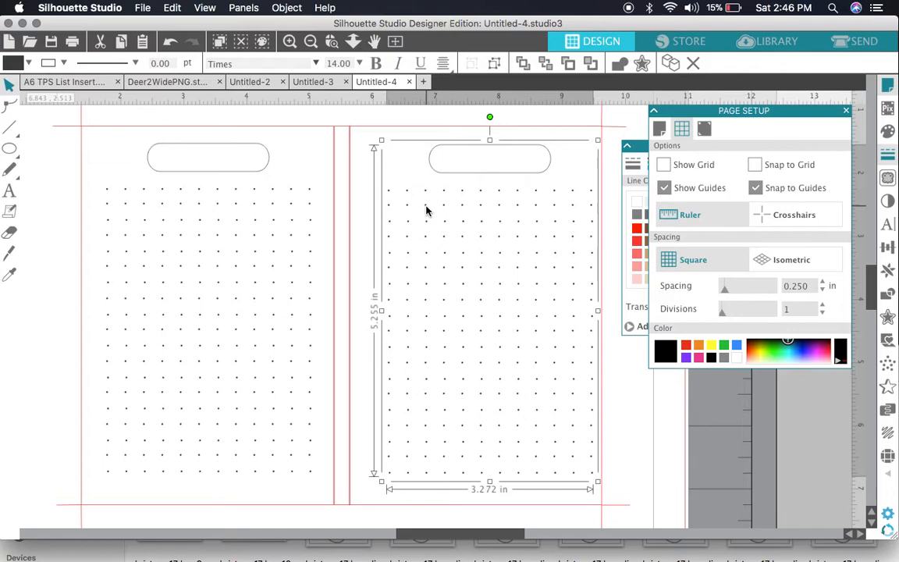
{"action": "key", "text": "Left"}
{"action": "key", "text": "Left"}
{"action": "key", "text": "Left"}
{"action": "key", "text": "Left"}
{"action": "key", "text": "Left"}
{"action": "key", "text": "Left"}
{"action": "key", "text": "Left"}
{"action": "key", "text": "Left"}
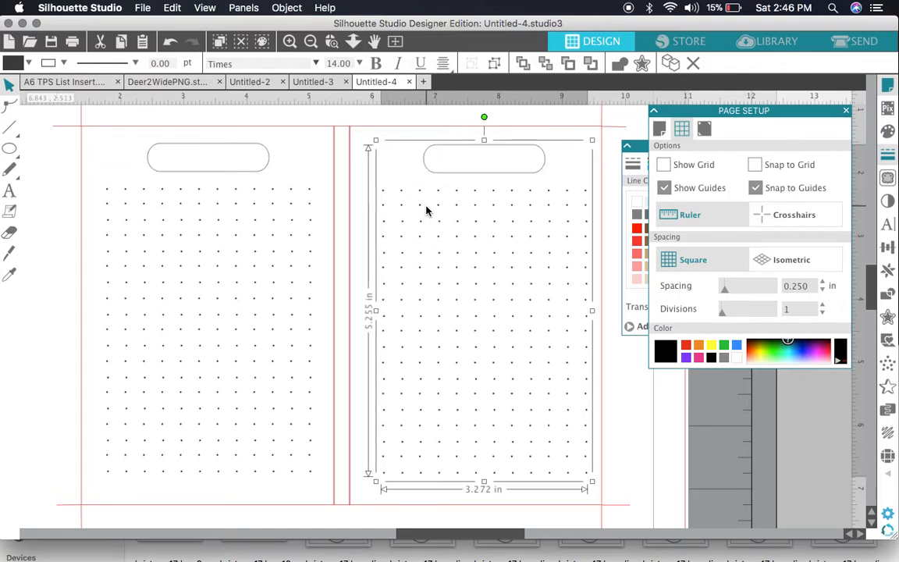
{"action": "key", "text": "Left"}
{"action": "key", "text": "Left"}
{"action": "key", "text": "Left"}
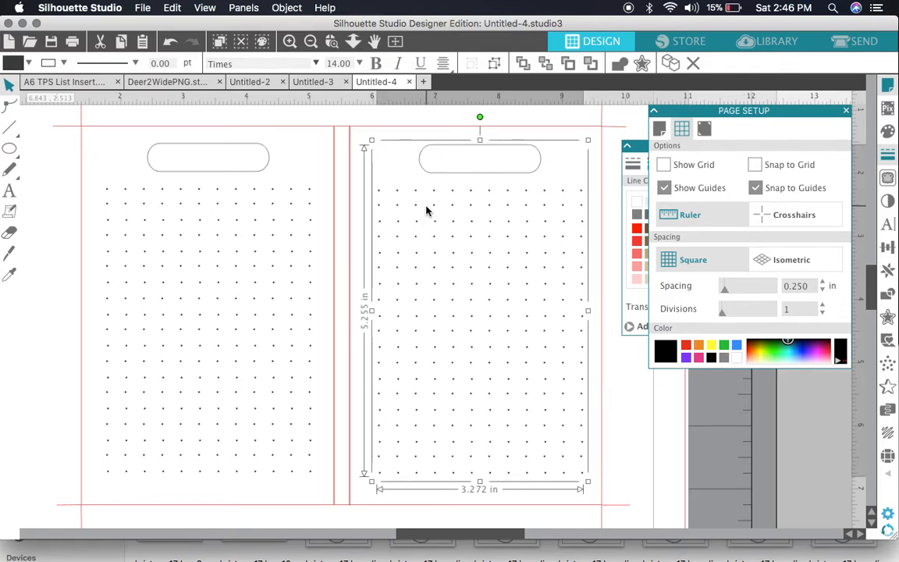
Step: Check both dot grid layouts against the page grid and hide the grid again
{"action": "left_click", "coordinate": [664, 164]}
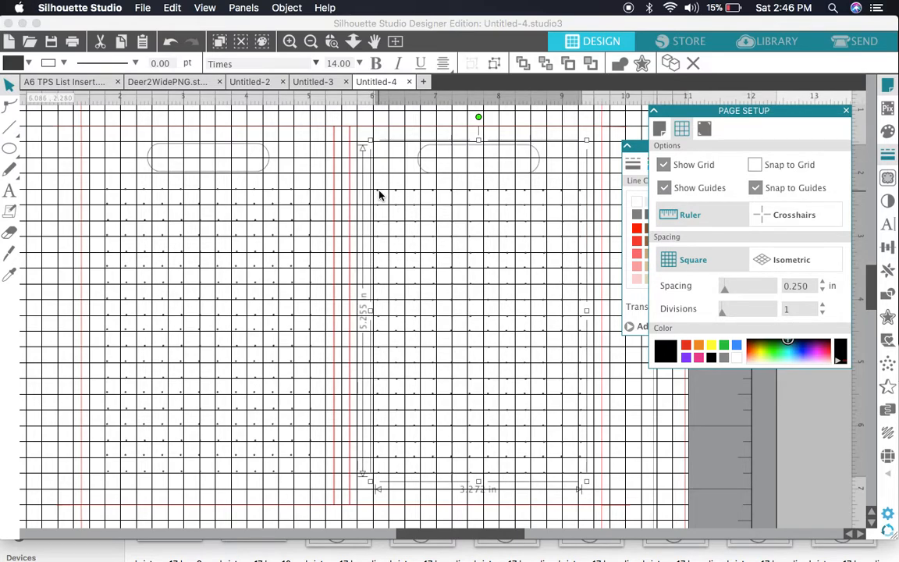
{"action": "left_click", "coordinate": [379, 119]}
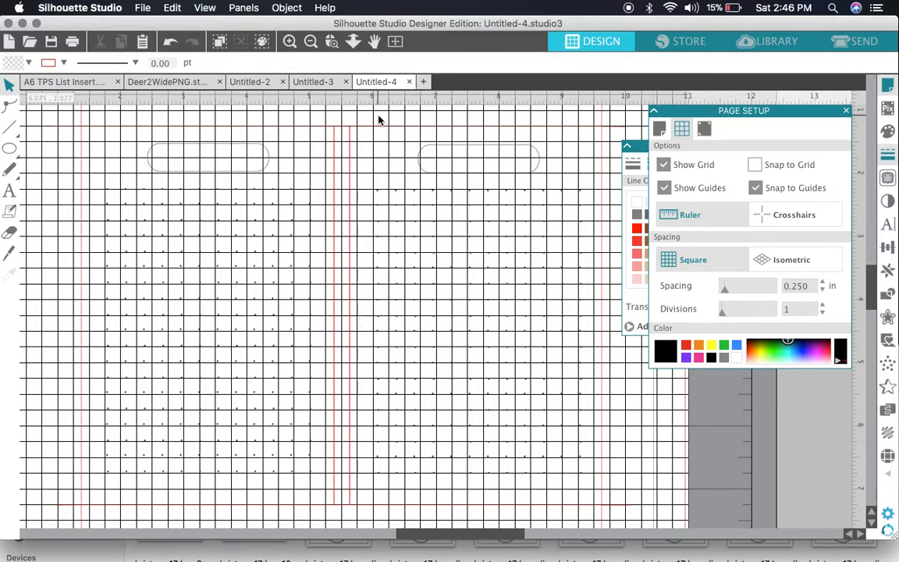
{"action": "left_click", "coordinate": [665, 167]}
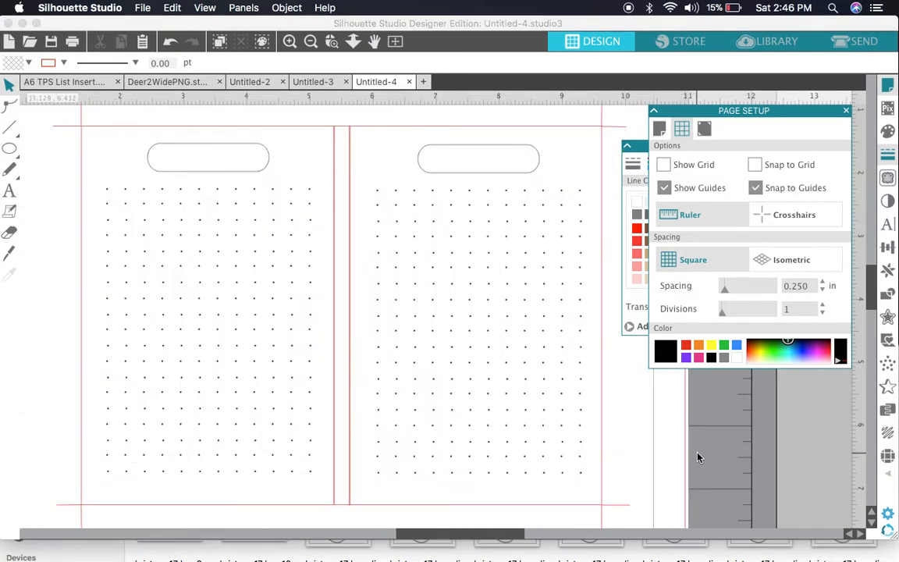
Step: Bring christmas17_boots6.png from the **TPS Christmas Kit folder in Finder onto the workspace beside the right page
{"action": "scroll", "coordinate": [733, 484], "scroll_direction": "down", "scroll_amount": 3}
{"action": "left_click", "coordinate": [718, 546]}
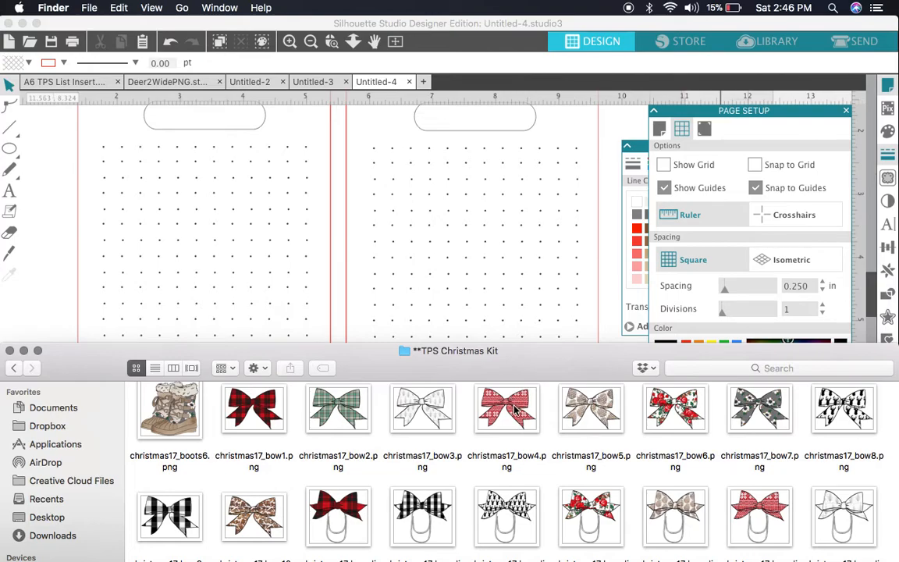
{"action": "left_click_drag", "start_coordinate": [164, 421], "coordinate": [624, 144]}
{"action": "scroll", "coordinate": [610, 359], "scroll_direction": "right", "scroll_amount": 2}
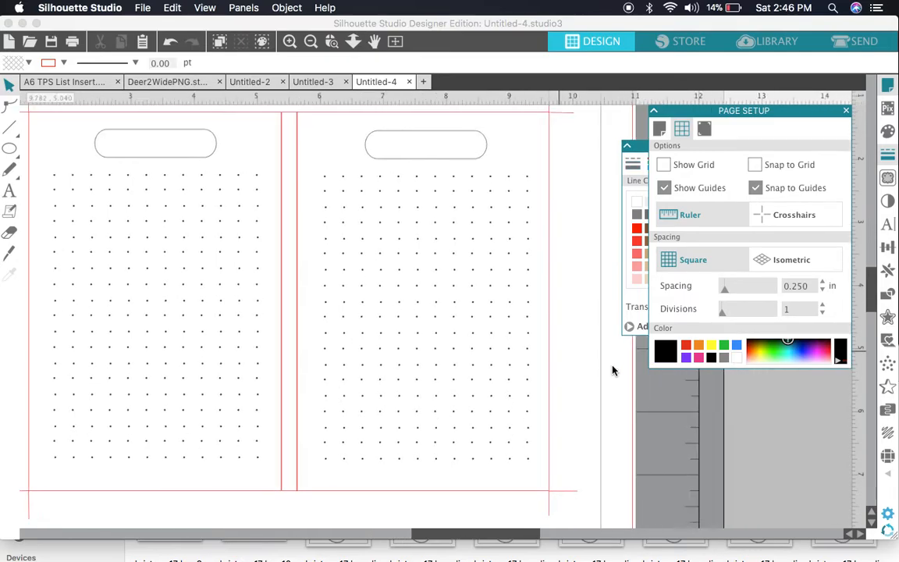
{"action": "scroll", "coordinate": [613, 371], "scroll_direction": "right", "scroll_amount": 3}
{"action": "left_click", "coordinate": [560, 556]}
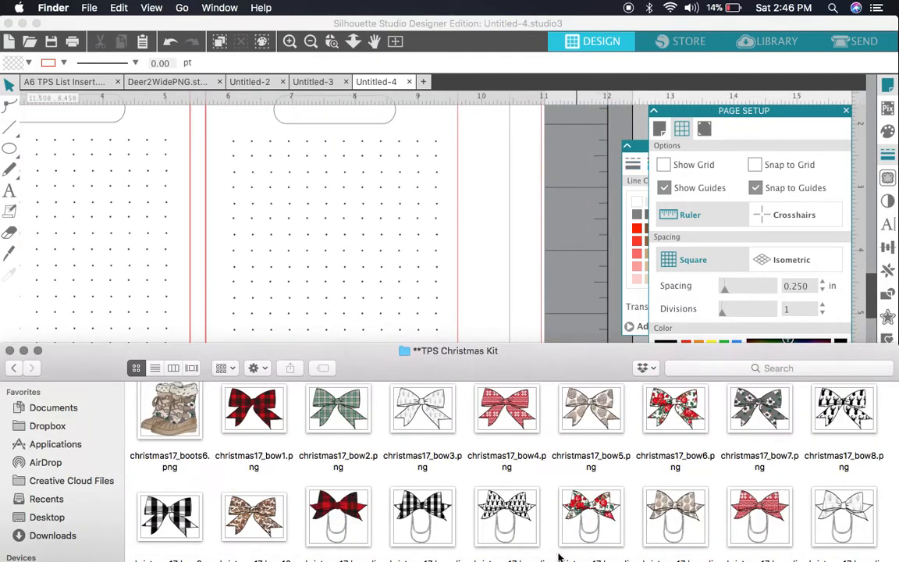
{"action": "left_click_drag", "start_coordinate": [177, 419], "coordinate": [580, 274]}
Step: Add christmas17_boots2e.png from the Christmas kit folder beside the right page
{"action": "scroll", "coordinate": [591, 485], "scroll_direction": "up", "scroll_amount": 2}
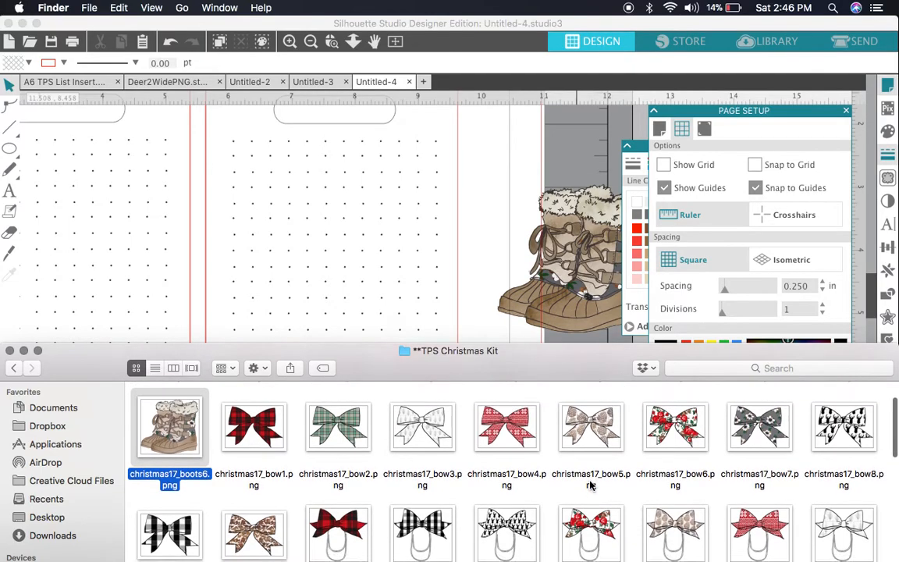
{"action": "scroll", "coordinate": [591, 485], "scroll_direction": "down", "scroll_amount": 2}
{"action": "scroll", "coordinate": [591, 485], "scroll_direction": "up", "scroll_amount": 2}
{"action": "scroll", "coordinate": [591, 485], "scroll_direction": "up", "scroll_amount": 2}
{"action": "left_click_drag", "start_coordinate": [569, 410], "coordinate": [501, 131]}
{"action": "scroll", "coordinate": [495, 271], "scroll_direction": "right", "scroll_amount": 5}
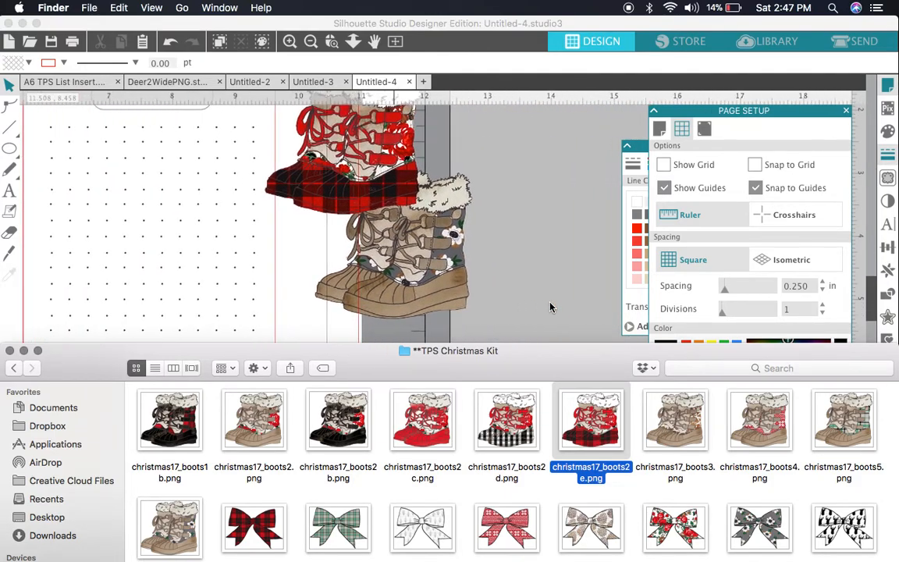
Step: Add christmas17_bowclip4.png and christmas17_drawing_mug2.png from the kit folder to the empty workspace beside the page
{"action": "scroll", "coordinate": [551, 485], "scroll_direction": "down", "scroll_amount": 3}
{"action": "scroll", "coordinate": [551, 485], "scroll_direction": "up", "scroll_amount": 1}
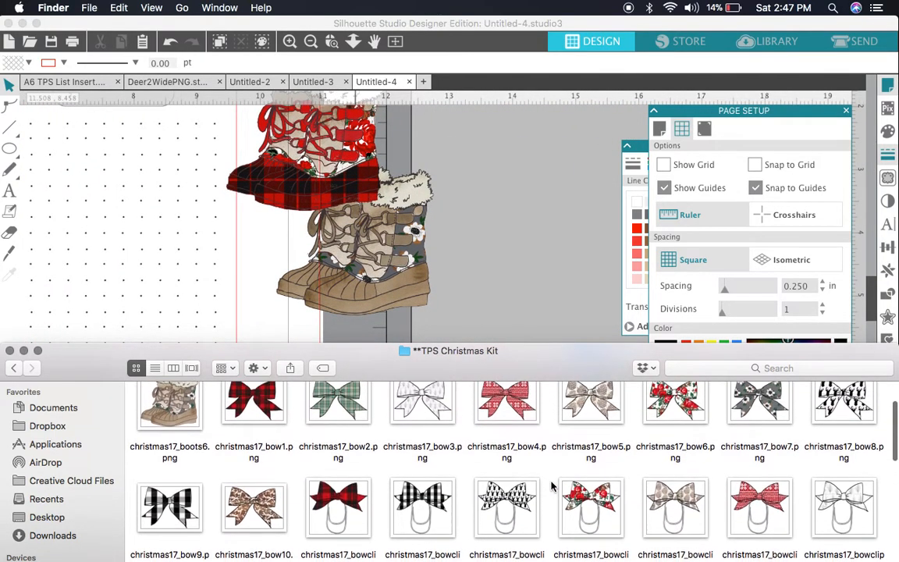
{"action": "left_click_drag", "start_coordinate": [570, 490], "coordinate": [518, 285]}
{"action": "scroll", "coordinate": [556, 538], "scroll_direction": "down", "scroll_amount": 2}
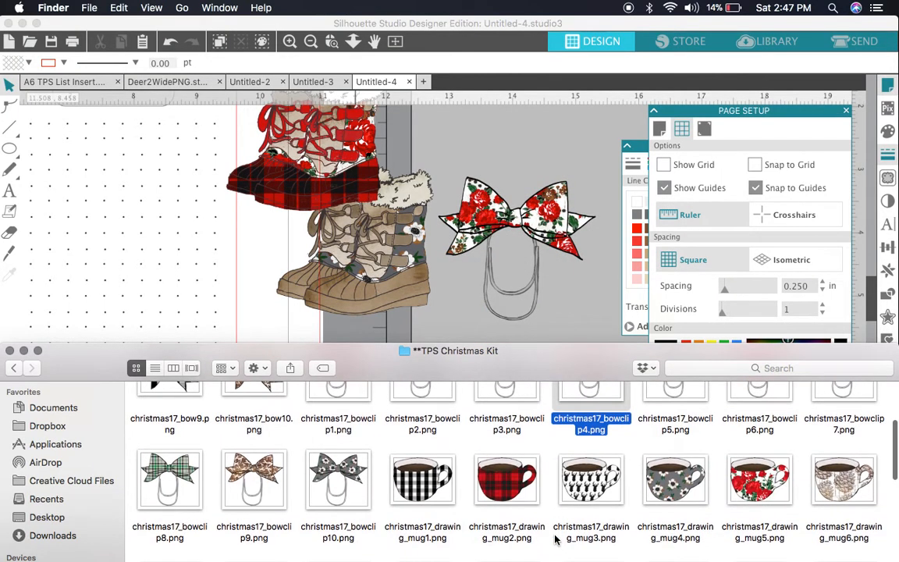
{"action": "left_click_drag", "start_coordinate": [508, 490], "coordinate": [593, 161]}
{"action": "scroll", "coordinate": [555, 370], "scroll_direction": "down", "scroll_amount": 2}
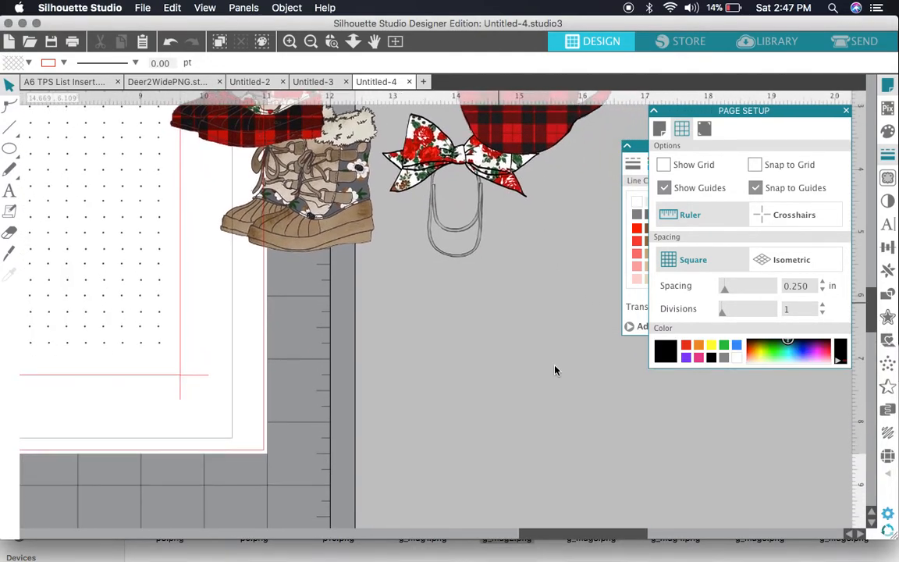
Step: Add christmas17_floral2b.png and christmas17_hat2d.png from the kit folder to the empty workspace below the bow clip
{"action": "left_click", "coordinate": [499, 557]}
{"action": "scroll", "coordinate": [481, 473], "scroll_direction": "down", "scroll_amount": 5}
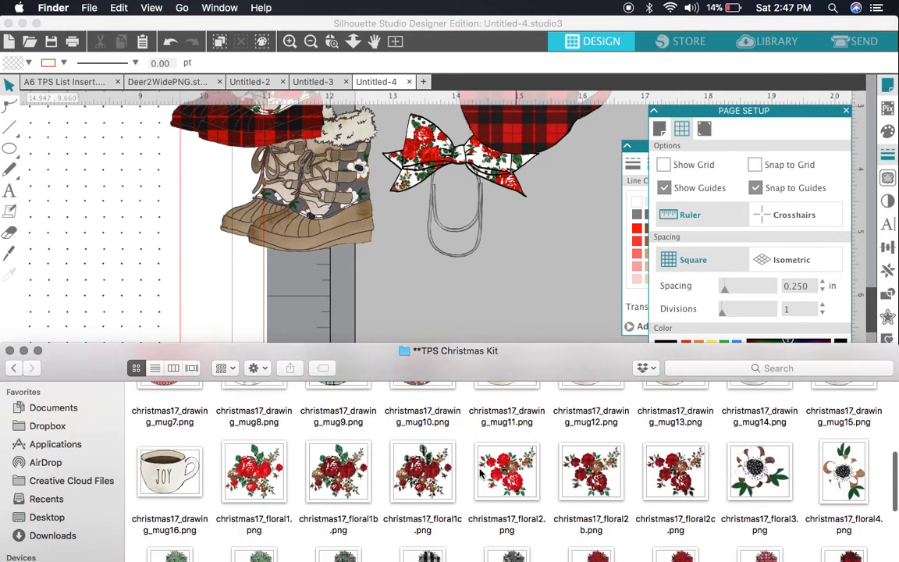
{"action": "left_click_drag", "start_coordinate": [581, 443], "coordinate": [558, 301]}
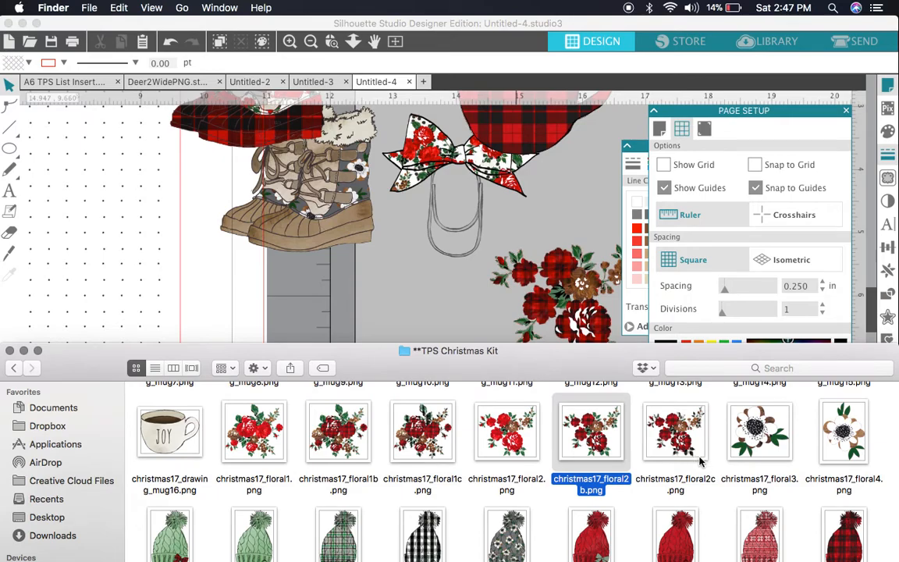
{"action": "scroll", "coordinate": [547, 501], "scroll_direction": "down", "scroll_amount": 4}
{"action": "left_click_drag", "start_coordinate": [510, 409], "coordinate": [391, 293]}
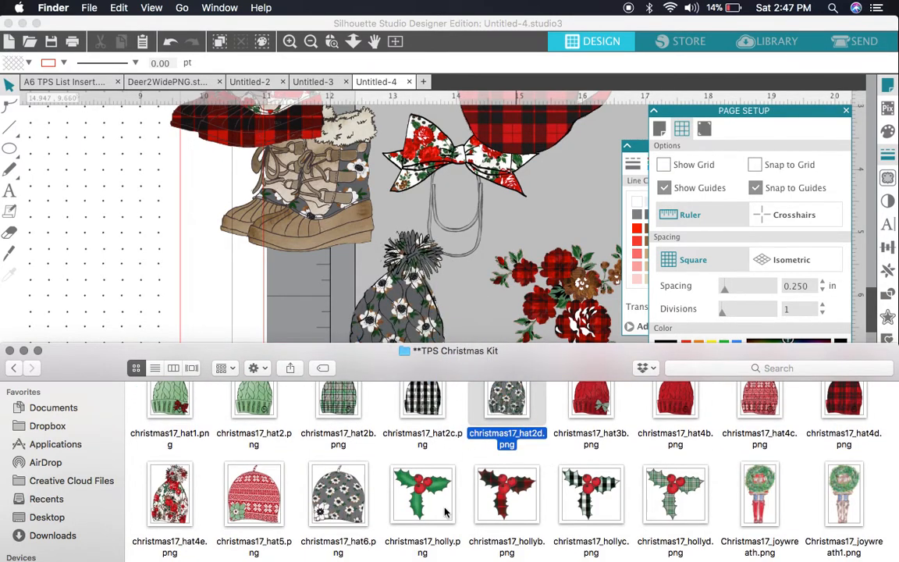
Step: Add Christmas17_joywreath15.png from the kit folder to the workspace and return to Silhouette Studio
{"action": "scroll", "coordinate": [420, 517], "scroll_direction": "down", "scroll_amount": 6}
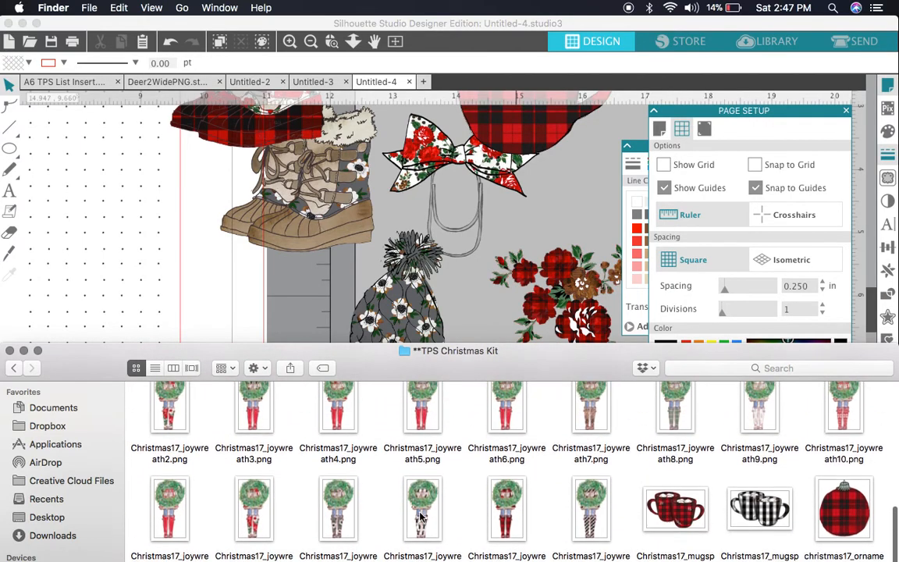
{"action": "left_click_drag", "start_coordinate": [507, 520], "coordinate": [594, 194]}
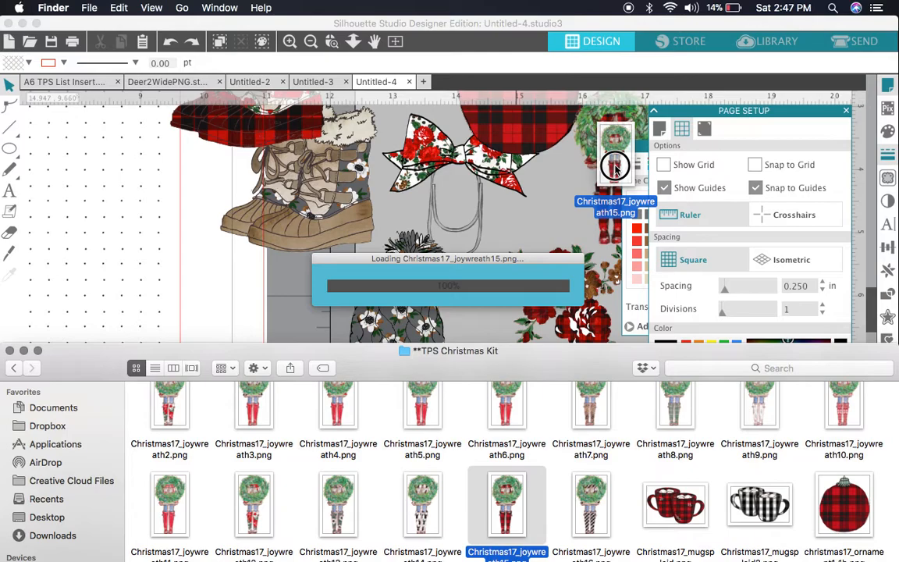
{"action": "left_click", "coordinate": [405, 254]}
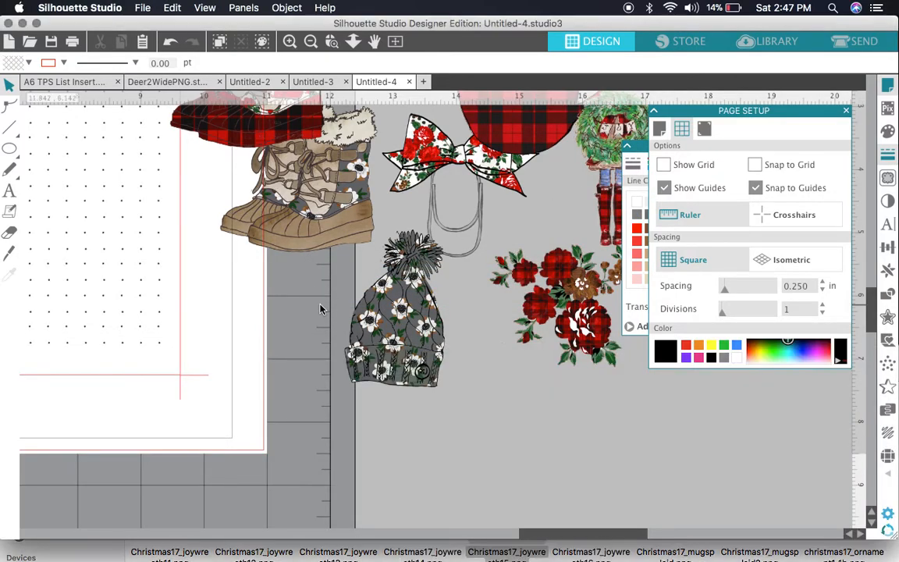
Step: Move the red plaid boots to the right page's lower right area and shrink them to about 1.10 in wide
{"action": "scroll", "coordinate": [401, 186], "scroll_direction": "left", "scroll_amount": 6}
{"action": "left_click_drag", "start_coordinate": [400, 186], "coordinate": [253, 391]}
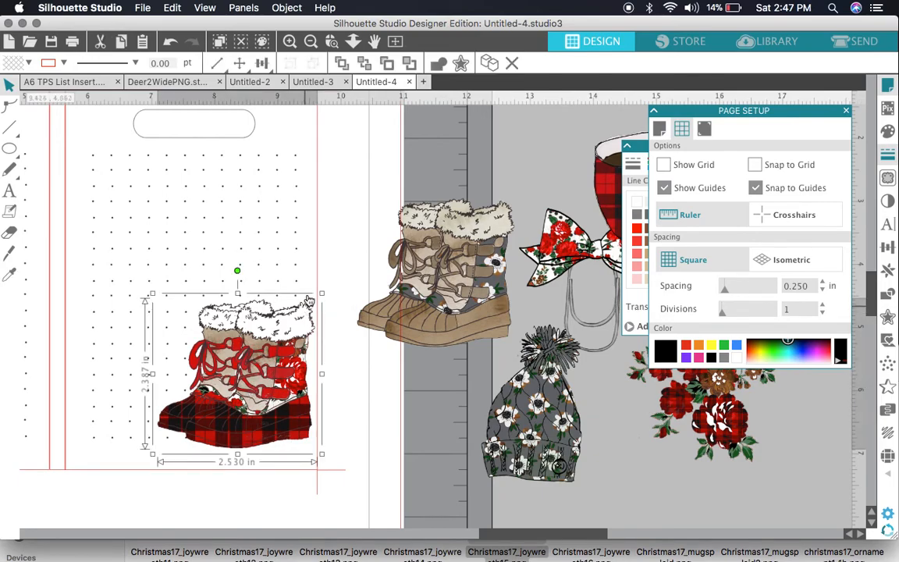
{"action": "left_click_drag", "start_coordinate": [315, 296], "coordinate": [250, 409]}
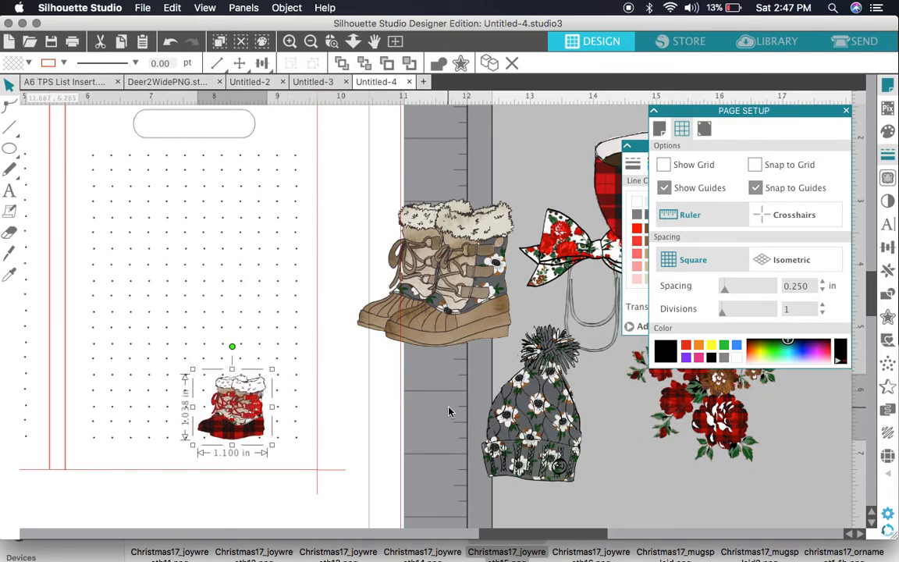
Step: Place the gray floral hat over the boots at about 1.06 by 1.59 in, tilt it clockwise and send it behind them
{"action": "left_click", "coordinate": [530, 422]}
{"action": "left_click_drag", "start_coordinate": [531, 422], "coordinate": [268, 383]}
{"action": "left_click_drag", "start_coordinate": [325, 279], "coordinate": [273, 318]}
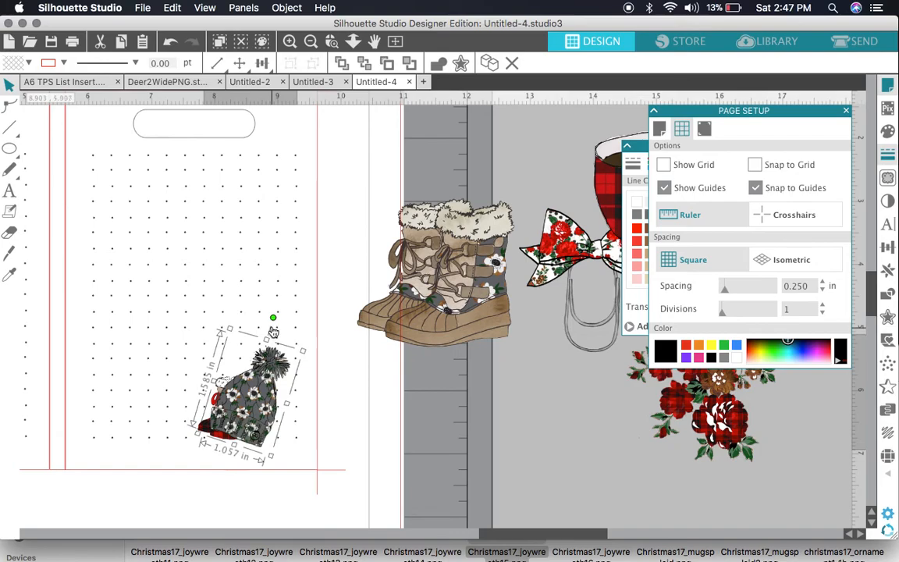
{"action": "left_click", "coordinate": [367, 66]}
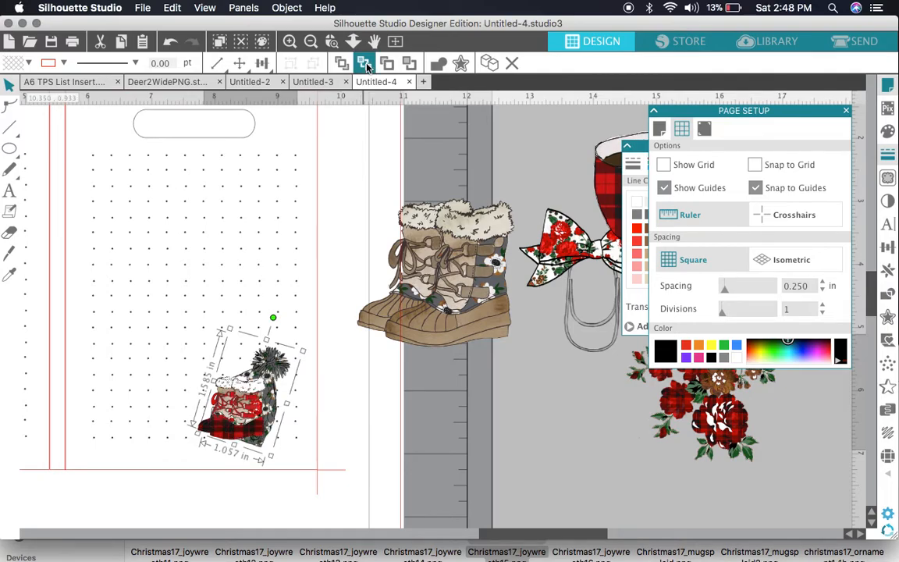
Step: Adjust the tilt of the gray floral hat and shift it up and right so it stands behind the red plaid boots
{"action": "mouse_move", "coordinate": [273, 317]}
{"action": "left_mouse_down"}
{"action": "mouse_move", "coordinate": [303, 320]}
{"action": "mouse_move", "coordinate": [279, 306]}
{"action": "left_mouse_up"}
{"action": "left_click_drag", "start_coordinate": [274, 305], "coordinate": [273, 310]}
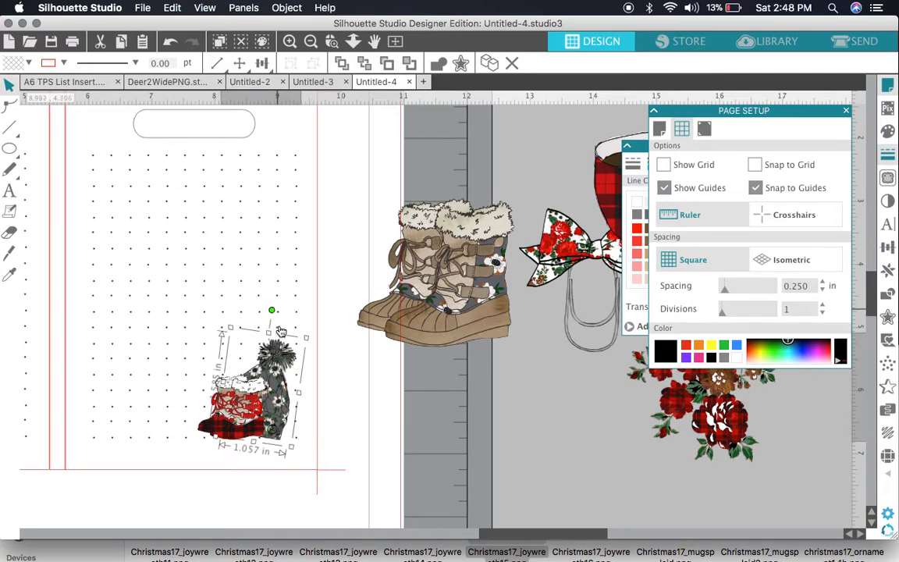
{"action": "mouse_move", "coordinate": [276, 359]}
{"action": "left_mouse_down"}
{"action": "mouse_move", "coordinate": [277, 333]}
{"action": "mouse_move", "coordinate": [278, 342]}
{"action": "mouse_move", "coordinate": [299, 331]}
{"action": "mouse_move", "coordinate": [277, 356]}
{"action": "mouse_move", "coordinate": [283, 362]}
{"action": "left_mouse_up"}
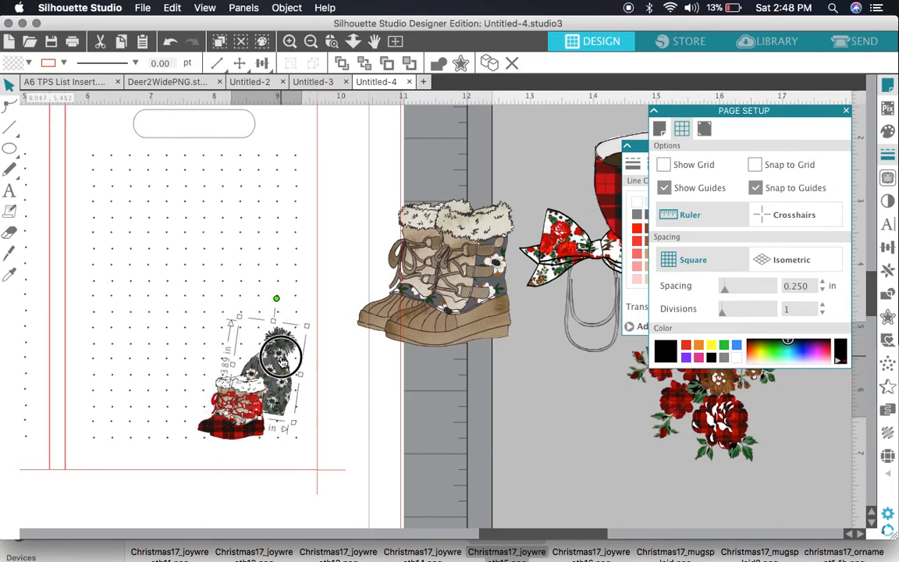
Step: Flip the red plaid boots on the right page horizontally
{"action": "left_click", "coordinate": [244, 437]}
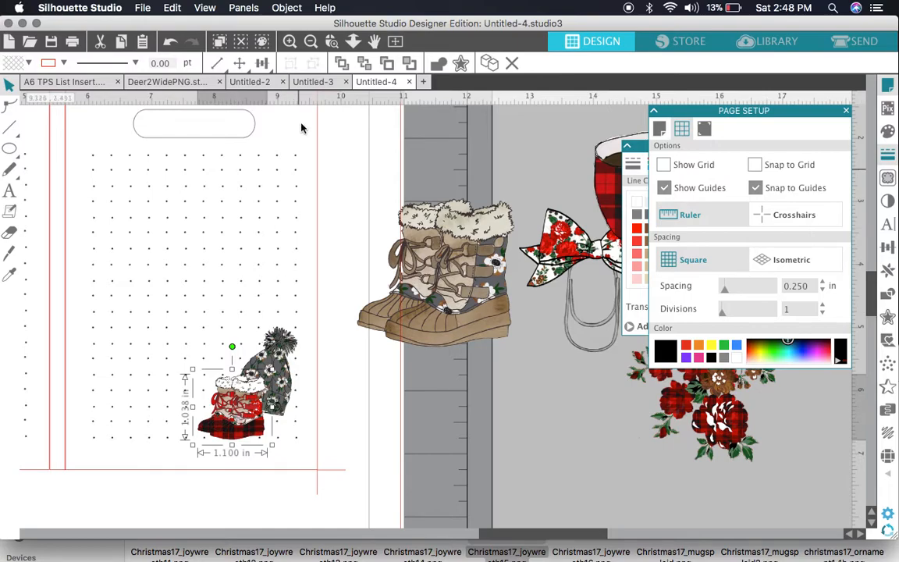
{"action": "left_click", "coordinate": [286, 10]}
{"action": "mouse_move", "coordinate": [288, 29]}
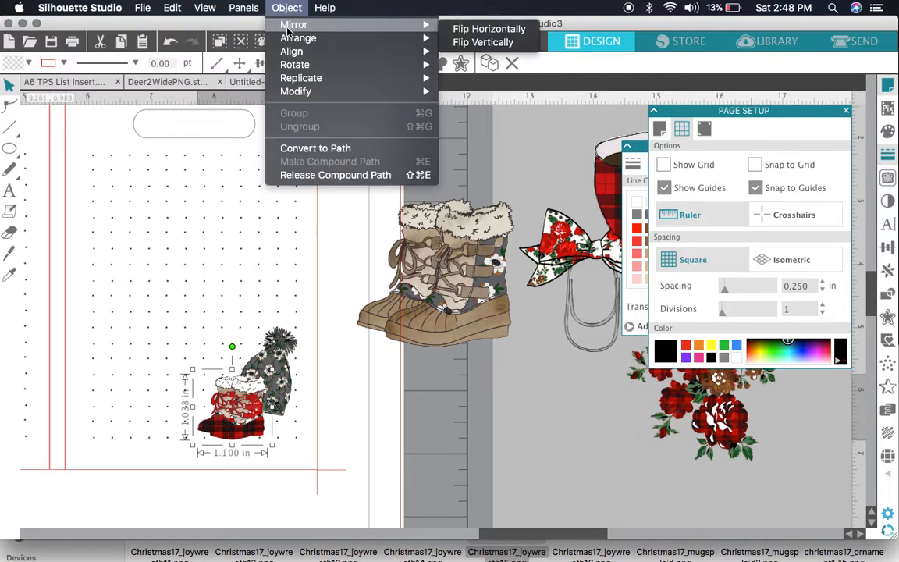
{"action": "left_click", "coordinate": [470, 28]}
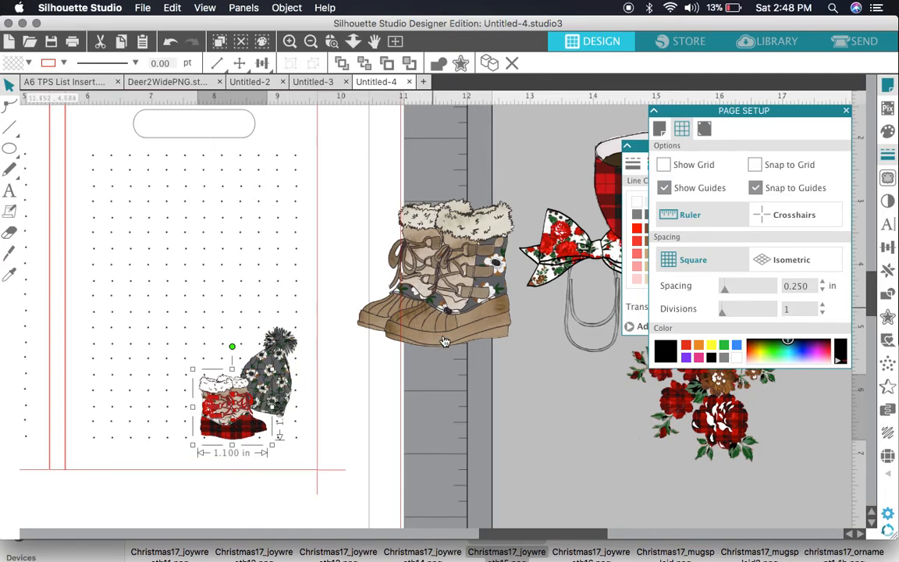
{"action": "left_click", "coordinate": [413, 353]}
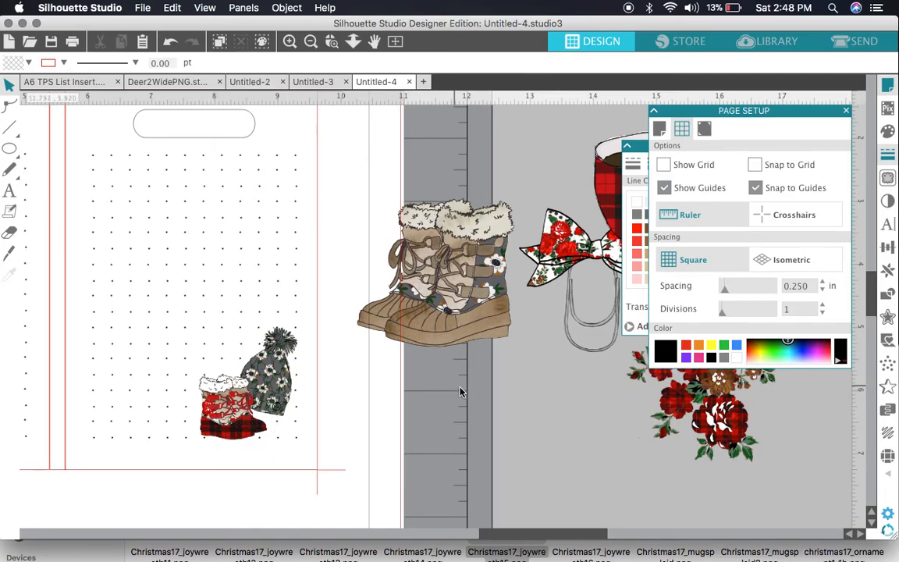
Step: Find the green plaid mug christmas17_drawing_mug9.png in the Christmas kit folder and add it to the Silhouette Studio workspace
{"action": "left_click", "coordinate": [629, 551]}
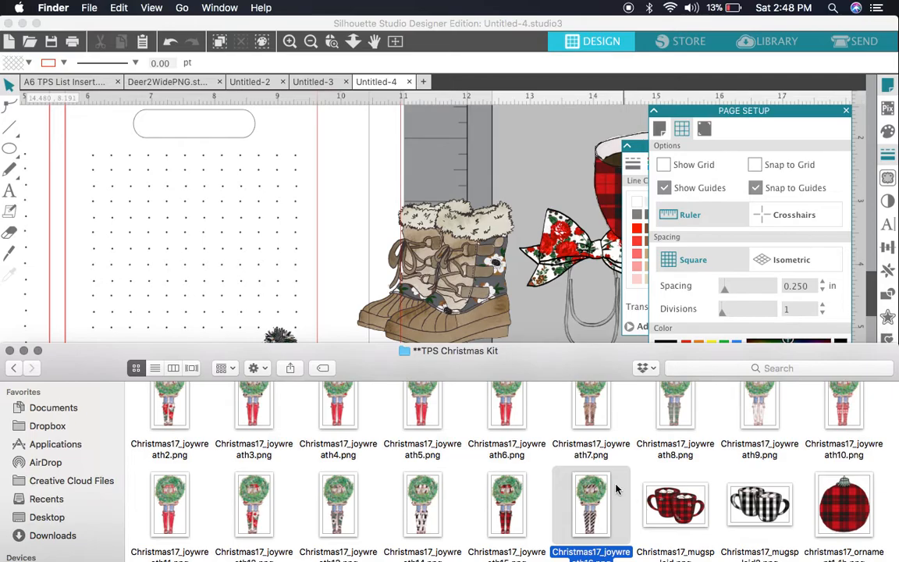
{"action": "scroll", "coordinate": [616, 489], "scroll_direction": "down", "scroll_amount": 3}
{"action": "scroll", "coordinate": [616, 489], "scroll_direction": "up", "scroll_amount": 4}
{"action": "scroll", "coordinate": [616, 488], "scroll_direction": "up", "scroll_amount": 1}
{"action": "scroll", "coordinate": [616, 488], "scroll_direction": "down", "scroll_amount": 10}
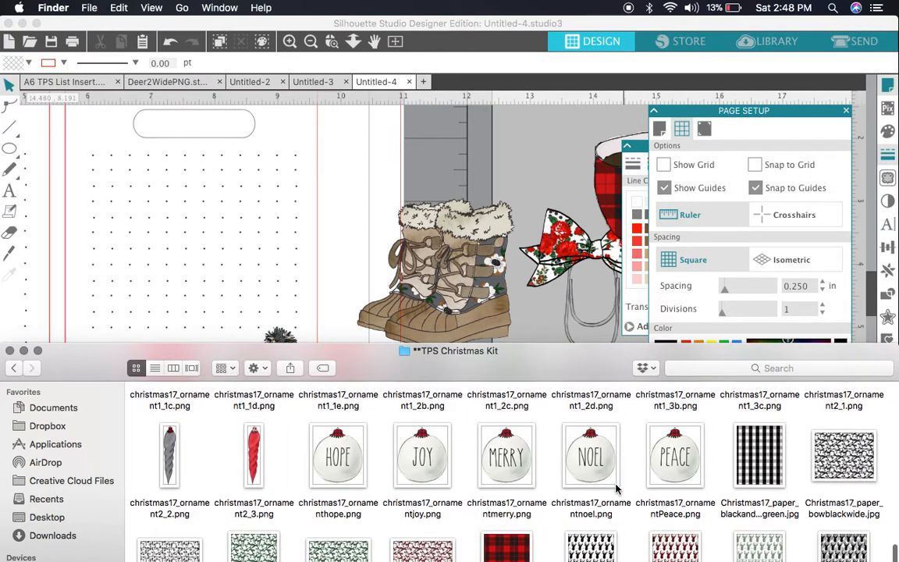
{"action": "scroll", "coordinate": [616, 488], "scroll_direction": "up", "scroll_amount": 6}
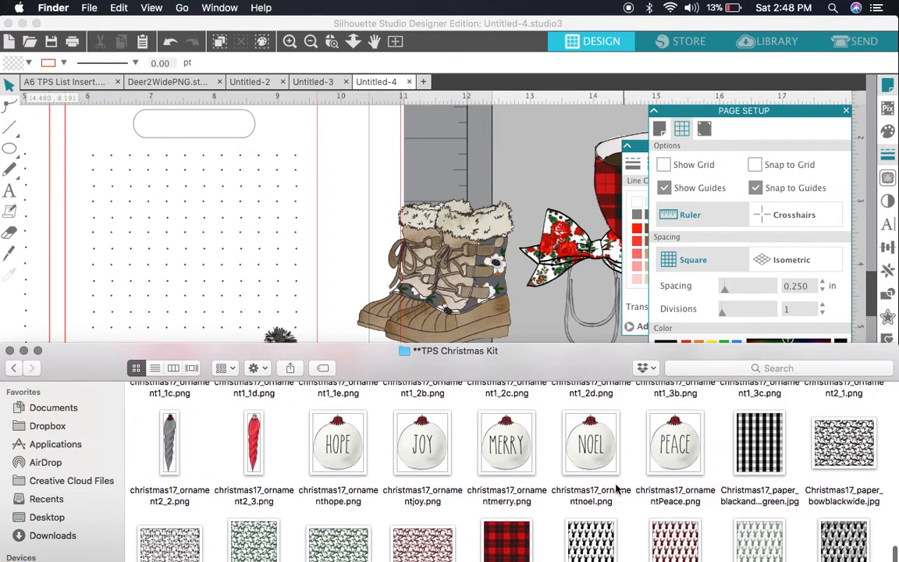
{"action": "scroll", "coordinate": [616, 489], "scroll_direction": "up", "scroll_amount": 8}
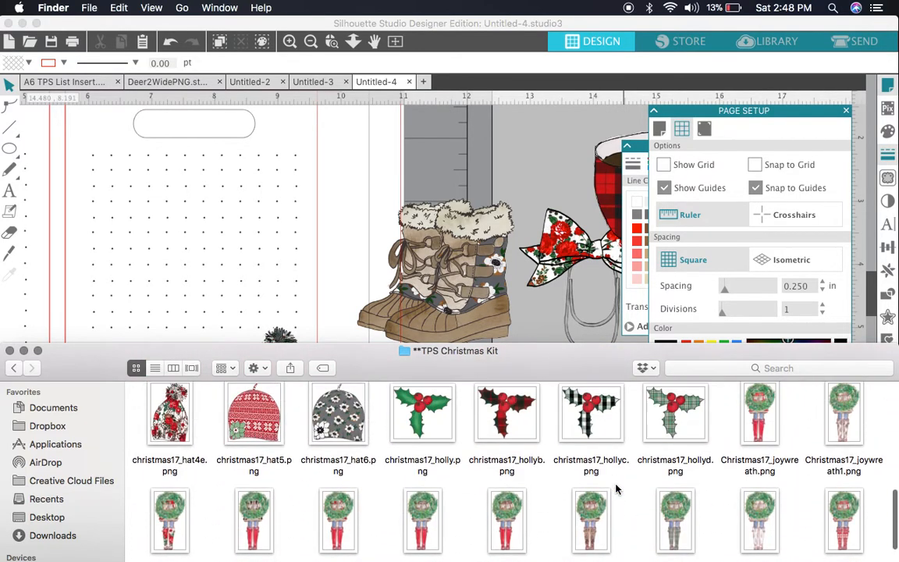
{"action": "scroll", "coordinate": [615, 488], "scroll_direction": "up", "scroll_amount": 2}
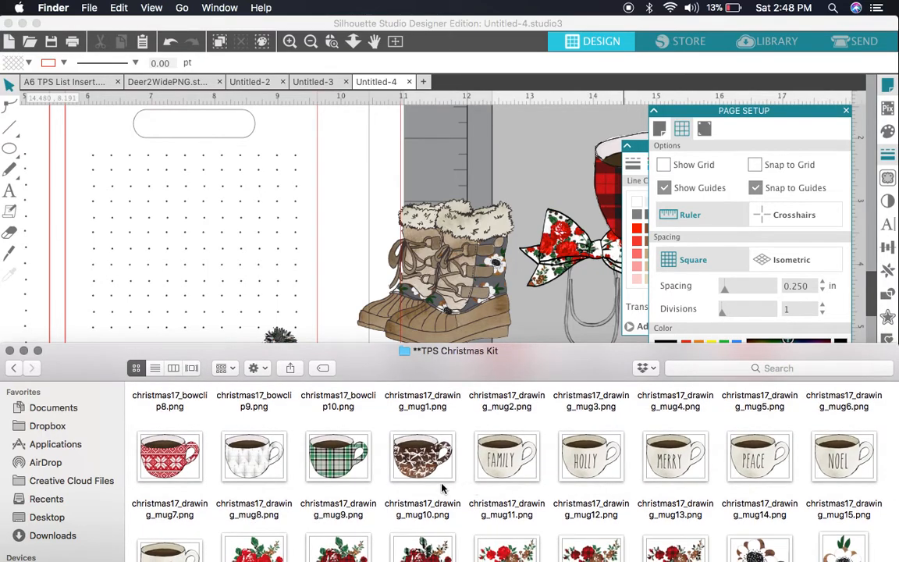
{"action": "left_click_drag", "start_coordinate": [342, 468], "coordinate": [324, 390]}
Step: Shrink the green plaid mug to about 0.94 in wide and place it in front of the boots and hat
{"action": "left_click", "coordinate": [411, 162]}
{"action": "left_click_drag", "start_coordinate": [448, 496], "coordinate": [275, 420]}
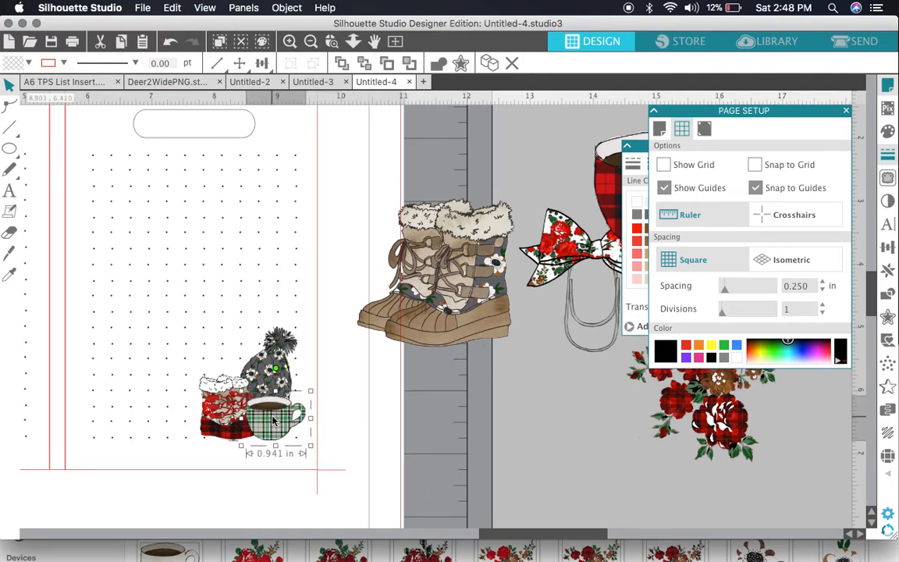
{"action": "left_click", "coordinate": [489, 431]}
Step: Bring the red plaid floral spray from the workspace onto the right page and shrink it to about 1.22 by 1.08 in
{"action": "scroll", "coordinate": [784, 415], "scroll_direction": "right", "scroll_amount": 5}
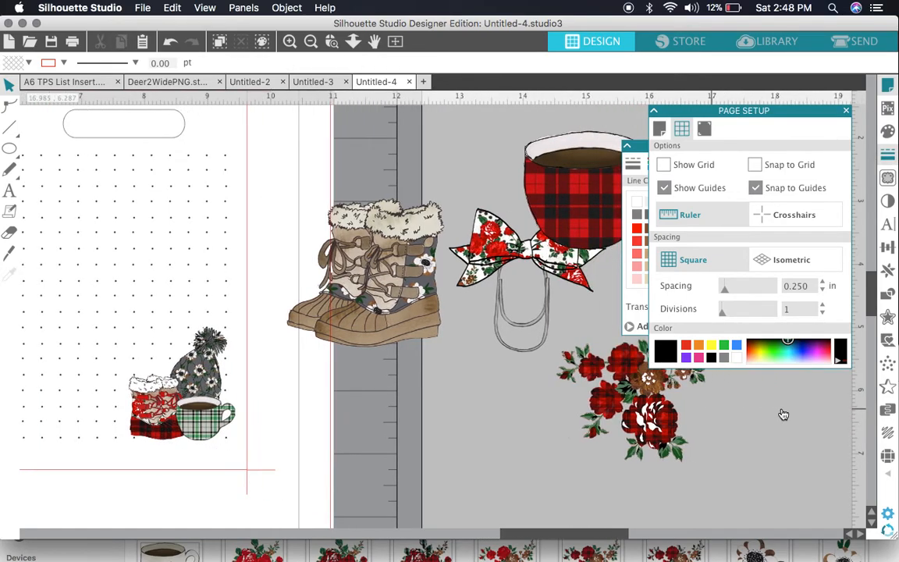
{"action": "left_click_drag", "start_coordinate": [623, 420], "coordinate": [137, 260]}
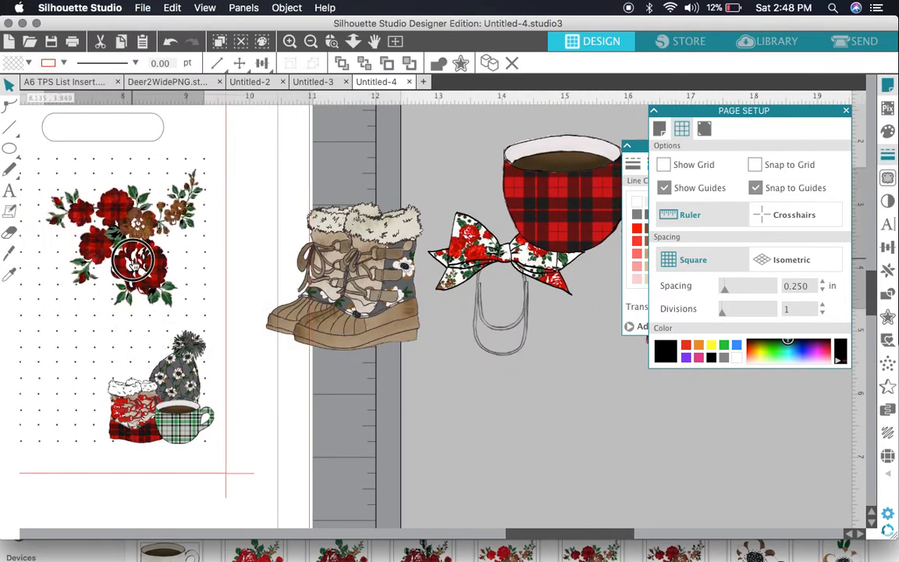
{"action": "scroll", "coordinate": [134, 262], "scroll_direction": "left", "scroll_amount": 10}
{"action": "scroll", "coordinate": [134, 262], "scroll_direction": "up", "scroll_amount": 3}
{"action": "scroll", "coordinate": [134, 262], "scroll_direction": "left", "scroll_amount": 5}
{"action": "scroll", "coordinate": [134, 262], "scroll_direction": "up", "scroll_amount": 2}
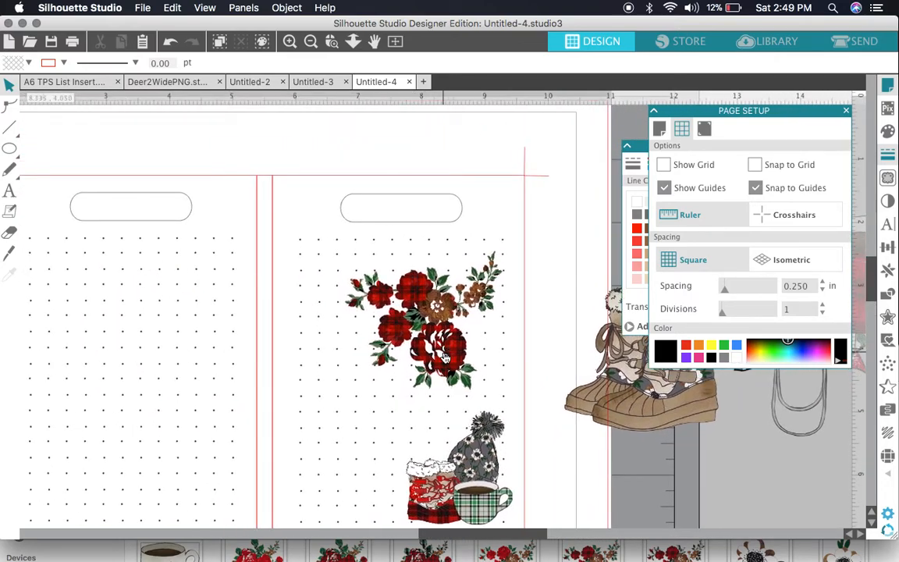
{"action": "left_click", "coordinate": [398, 316]}
{"action": "left_click_drag", "start_coordinate": [507, 246], "coordinate": [419, 312]}
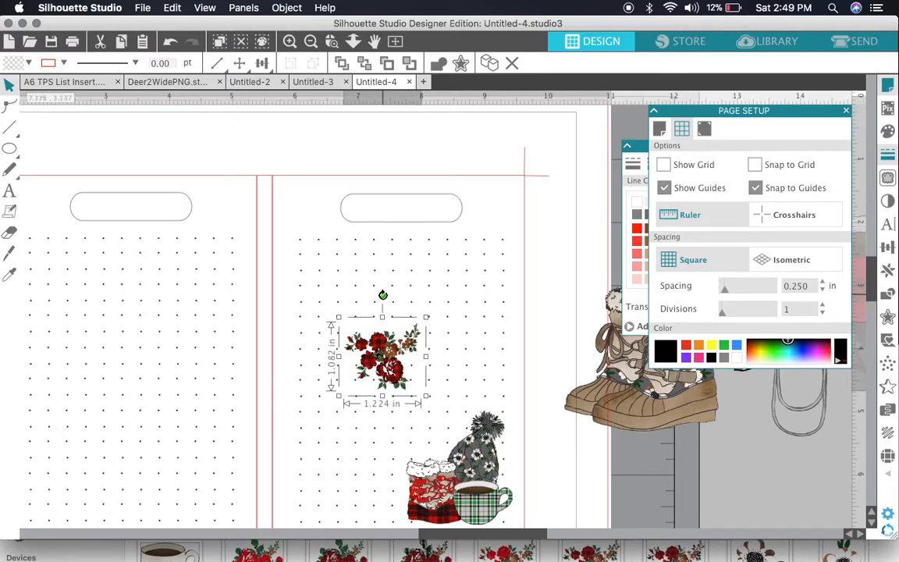
Step: Rotate the floral spray clockwise and place it over the left end of the left page's header box
{"action": "left_click_drag", "start_coordinate": [385, 292], "coordinate": [424, 330]}
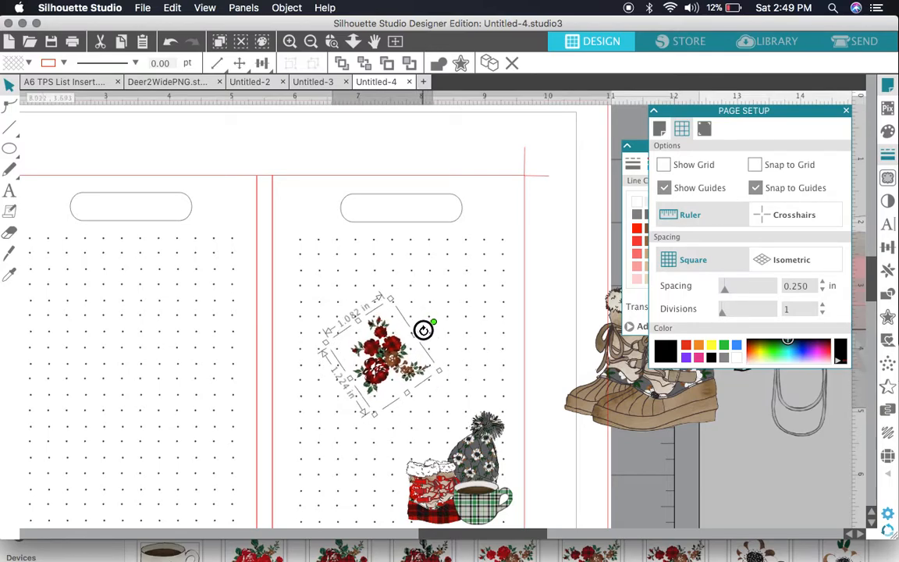
{"action": "left_click_drag", "start_coordinate": [402, 360], "coordinate": [91, 232]}
{"action": "scroll", "coordinate": [166, 329], "scroll_direction": "left", "scroll_amount": 3}
{"action": "scroll", "coordinate": [167, 329], "scroll_direction": "down", "scroll_amount": 2}
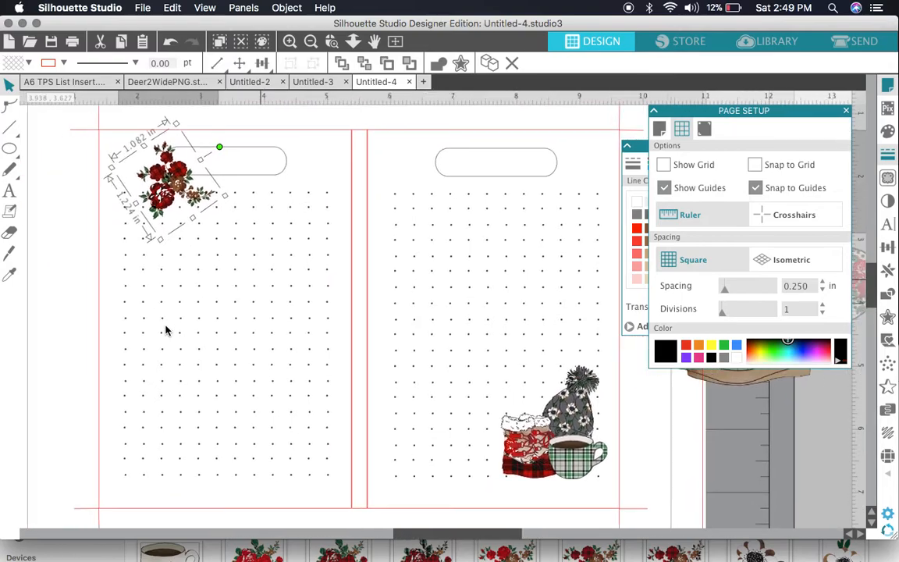
Step: Move the girl holding the wreath from the workspace onto the left page
{"action": "left_click", "coordinate": [713, 457]}
{"action": "scroll", "coordinate": [712, 457], "scroll_direction": "right", "scroll_amount": 10}
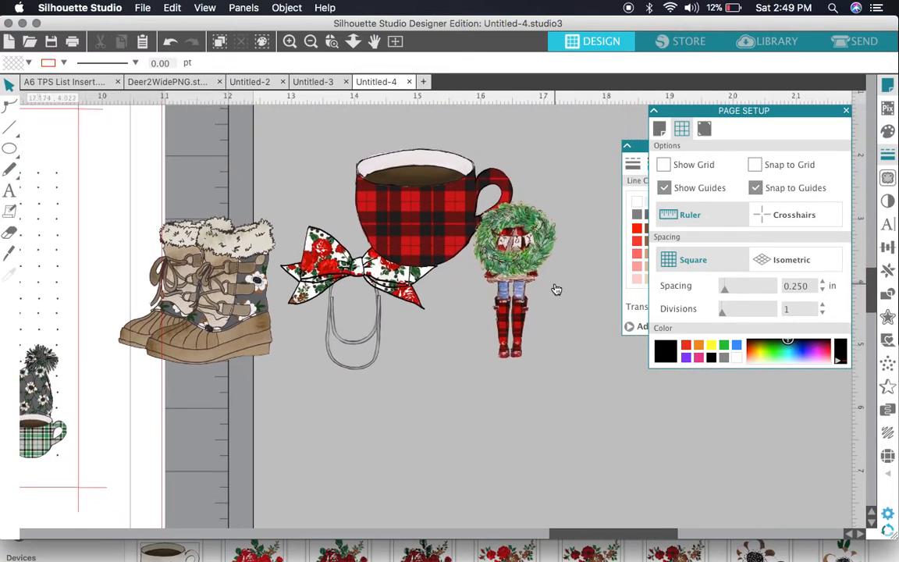
{"action": "left_click", "coordinate": [327, 312]}
{"action": "left_click_drag", "start_coordinate": [327, 312], "coordinate": [119, 253]}
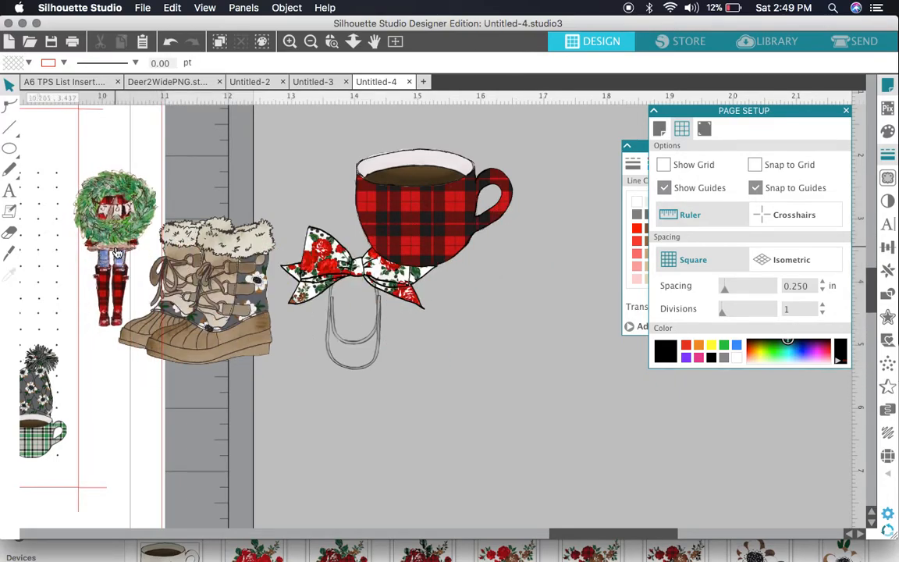
{"action": "scroll", "coordinate": [119, 252], "scroll_direction": "left", "scroll_amount": 6}
{"action": "scroll", "coordinate": [119, 253], "scroll_direction": "up", "scroll_amount": 1}
{"action": "scroll", "coordinate": [117, 253], "scroll_direction": "left", "scroll_amount": 2}
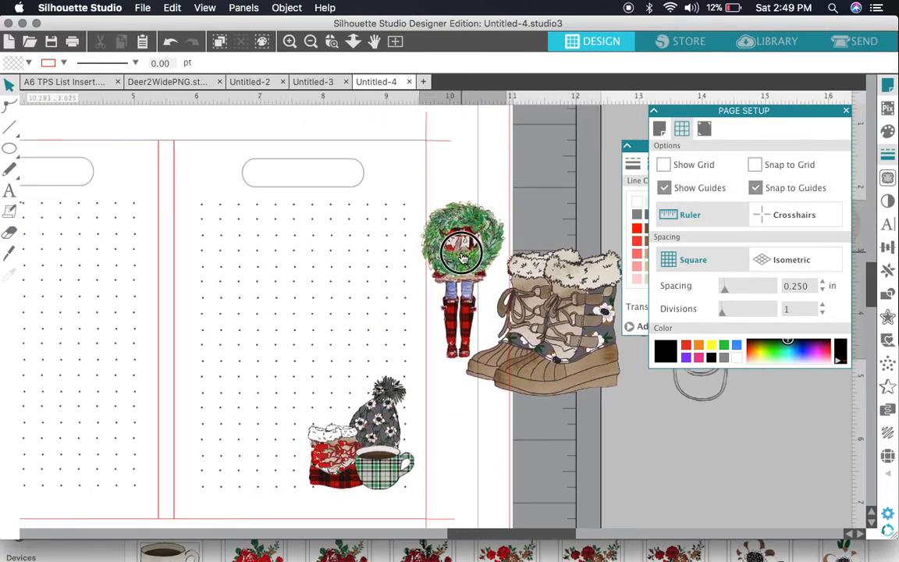
{"action": "left_click_drag", "start_coordinate": [454, 256], "coordinate": [45, 367]}
{"action": "scroll", "coordinate": [43, 365], "scroll_direction": "left", "scroll_amount": 8}
{"action": "scroll", "coordinate": [43, 366], "scroll_direction": "down", "scroll_amount": 1}
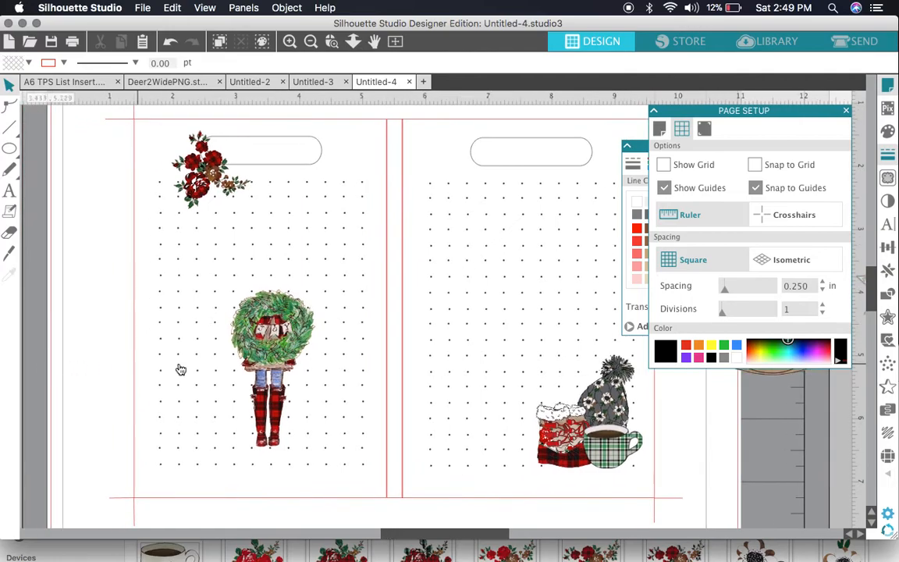
Step: Place the wreath girl in the left page's lower left corner and shrink her to about 1.04 by 1.90 in
{"action": "left_click_drag", "start_coordinate": [273, 363], "coordinate": [175, 388]}
{"action": "left_click", "coordinate": [191, 332]}
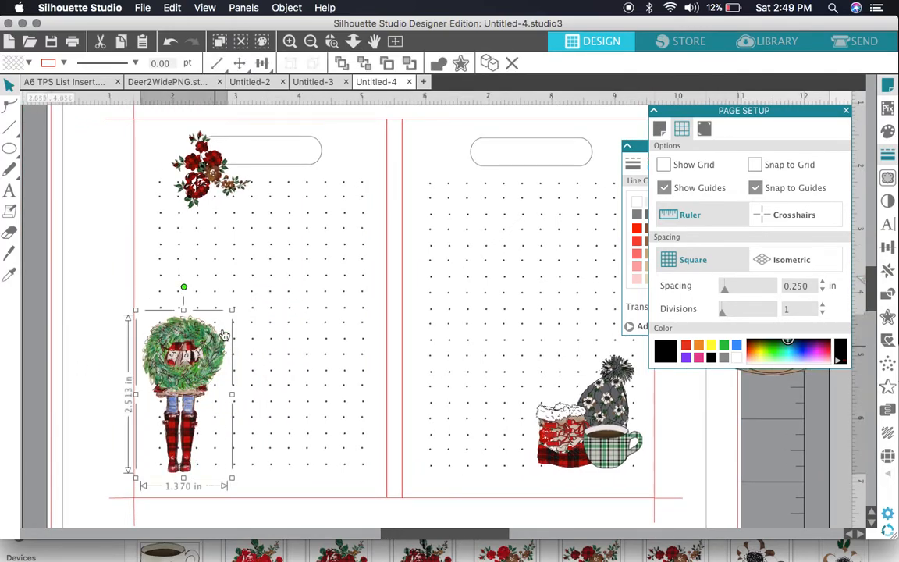
{"action": "left_click_drag", "start_coordinate": [231, 311], "coordinate": [209, 351]}
{"action": "left_click_drag", "start_coordinate": [175, 419], "coordinate": [170, 412]}
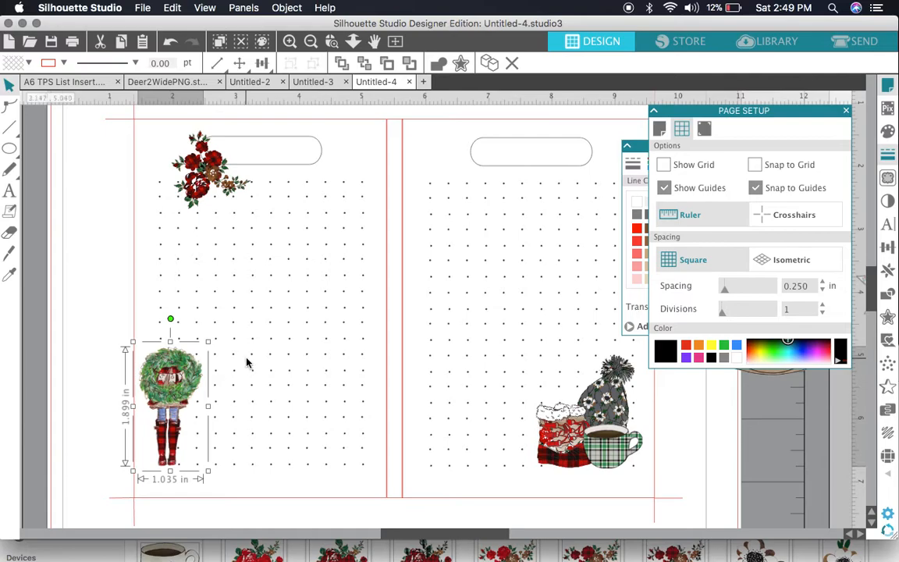
Step: Duplicate the floral spray onto the right end of the right page's header box and flip the copy horizontally
{"action": "left_click", "coordinate": [205, 183]}
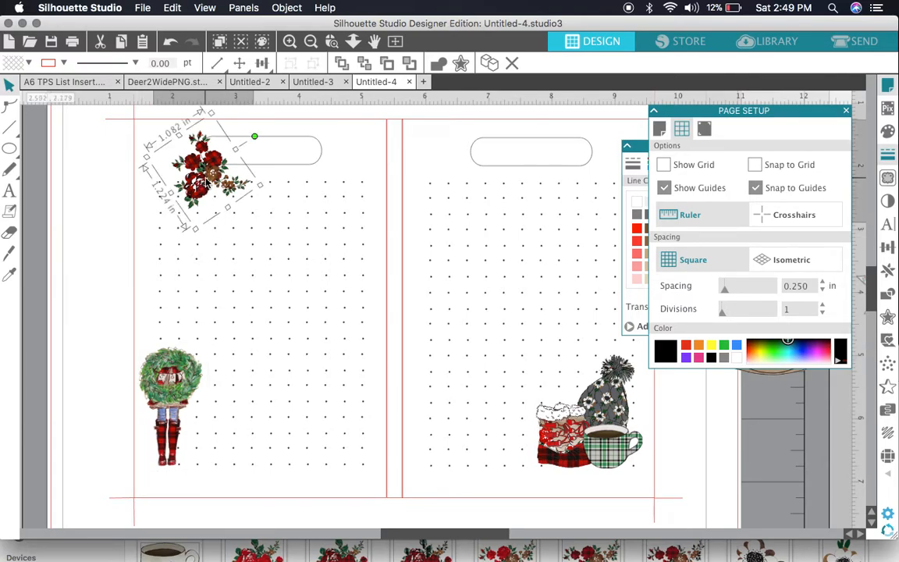
{"action": "left_click_drag", "start_coordinate": [204, 183], "coordinate": [597, 170]}
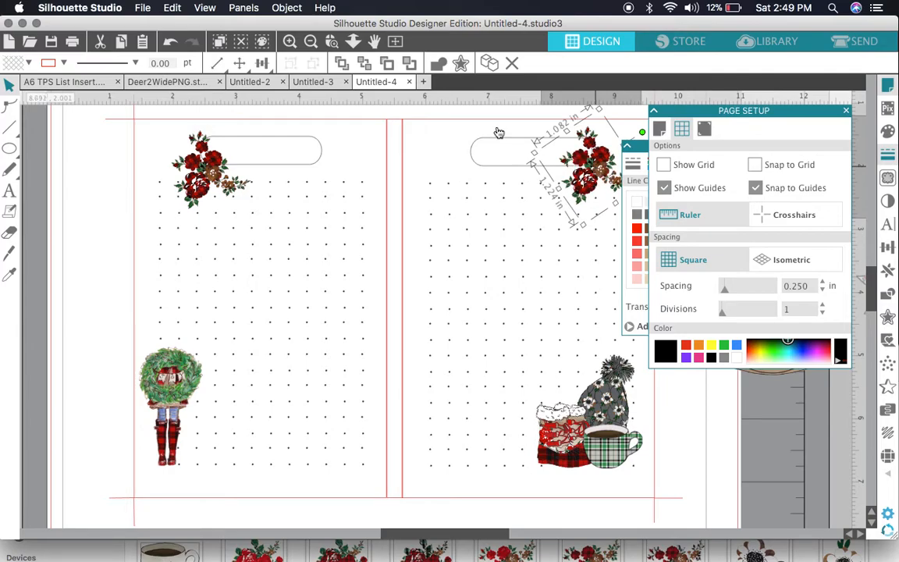
{"action": "left_click", "coordinate": [288, 9]}
{"action": "mouse_move", "coordinate": [299, 30]}
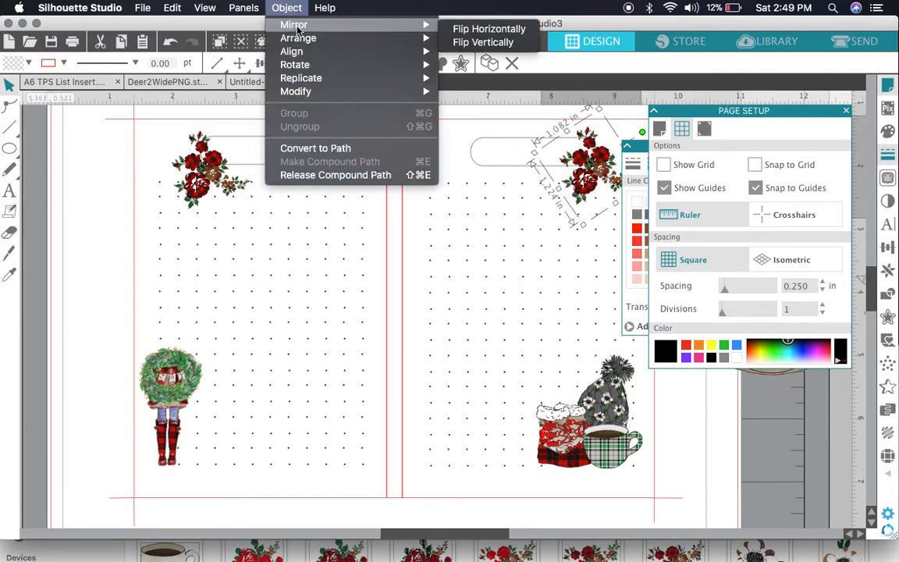
{"action": "left_click", "coordinate": [462, 29]}
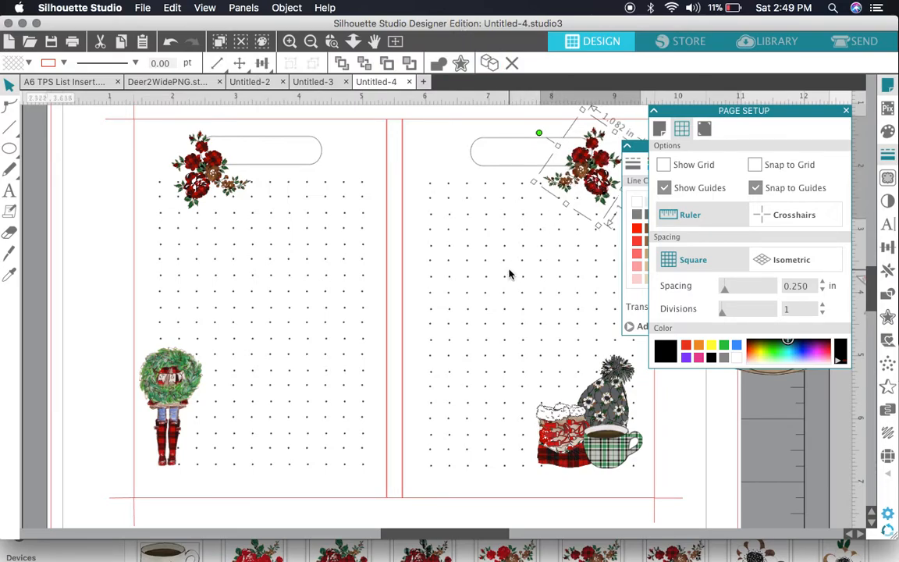
Step: Ungroup the red page outlines, spine strip and corner crop marks
{"action": "scroll", "coordinate": [509, 272], "scroll_direction": "right", "scroll_amount": 3}
{"action": "left_click", "coordinate": [310, 41]}
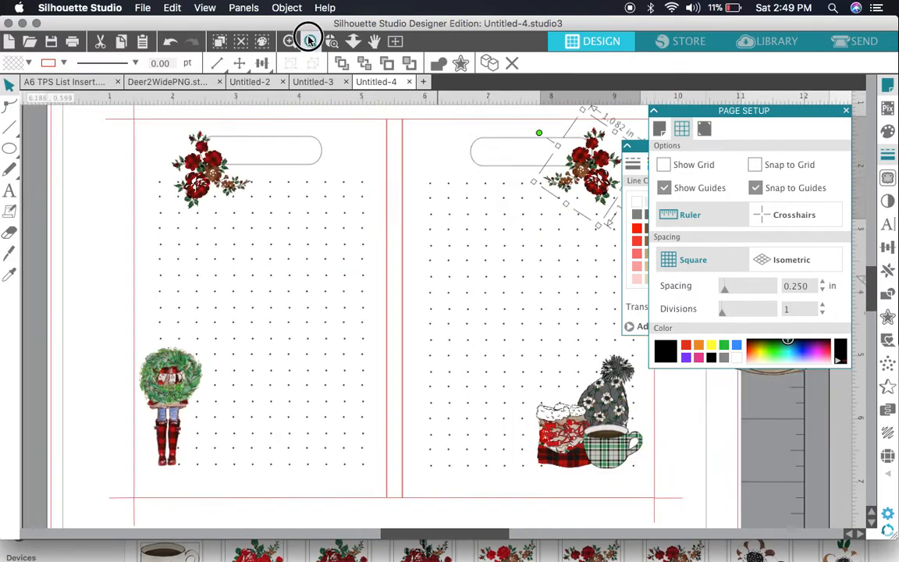
{"action": "left_click", "coordinate": [424, 147]}
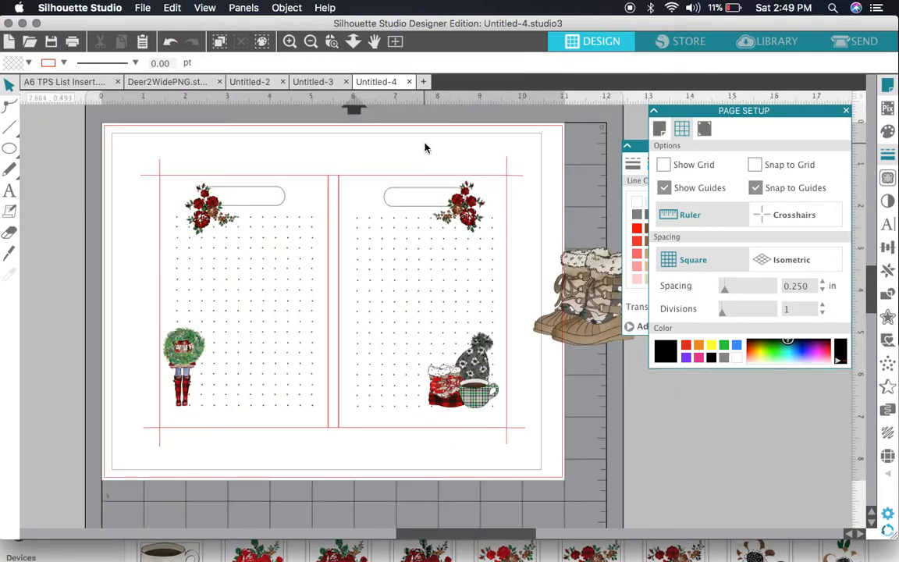
{"action": "left_click", "coordinate": [362, 181]}
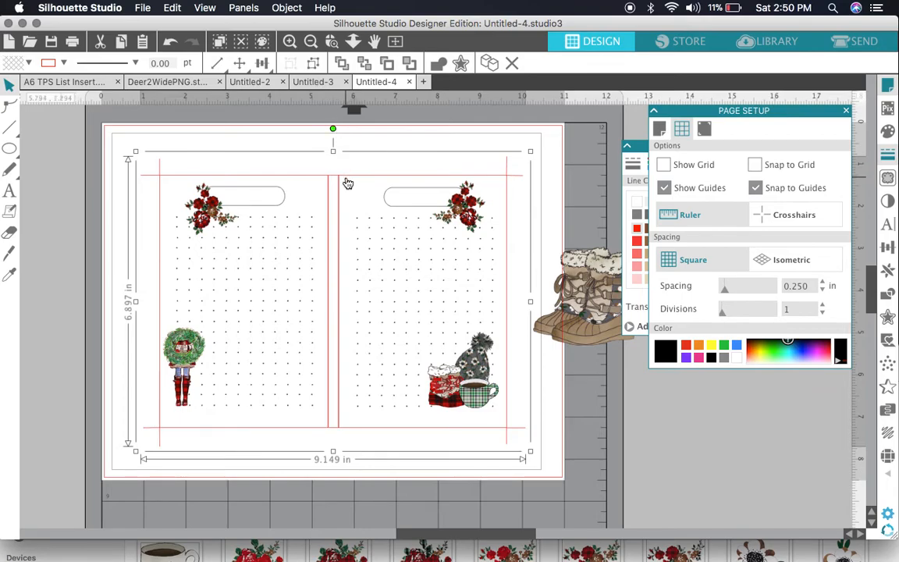
{"action": "left_click", "coordinate": [290, 62]}
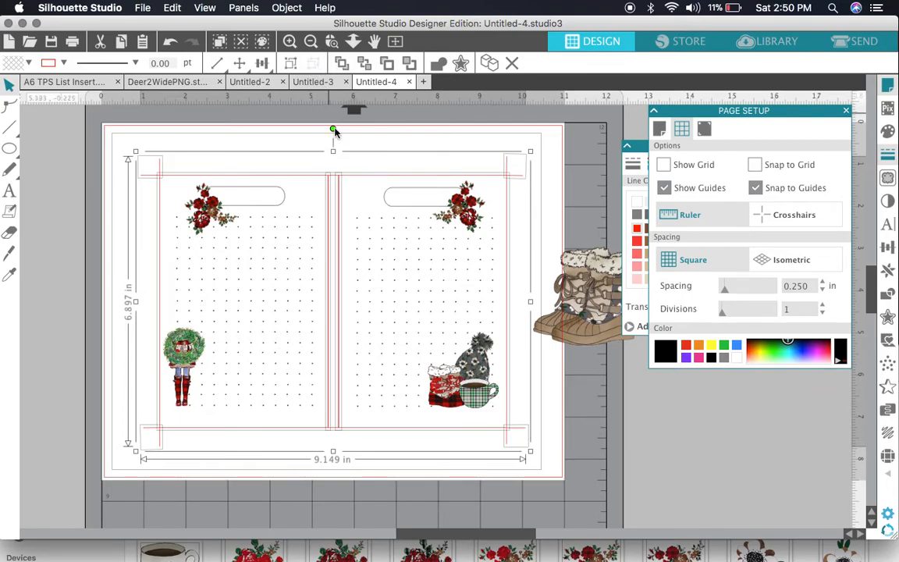
{"action": "left_click", "coordinate": [307, 146]}
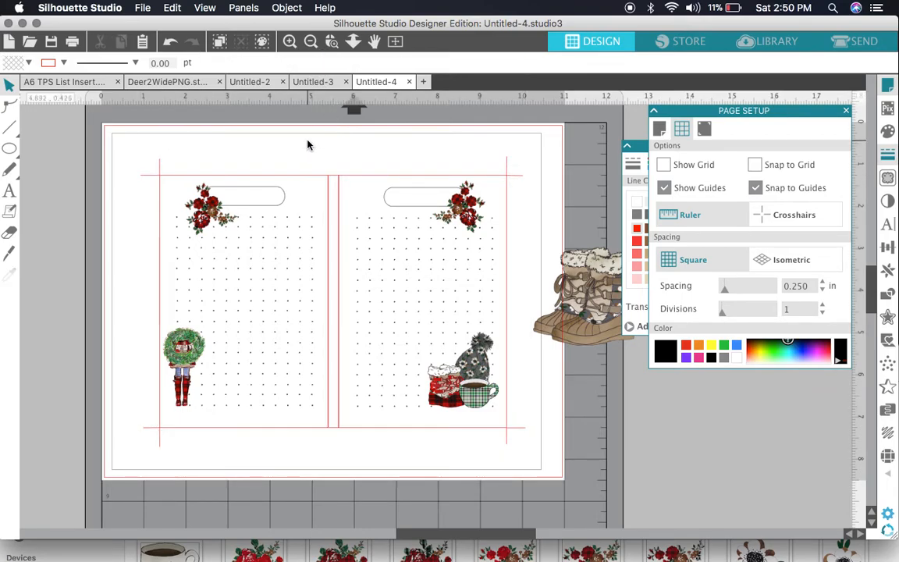
Step: Set the line color of the center spine strip and both 4 by 6 in page outlines to transparent
{"action": "left_click", "coordinate": [342, 178]}
{"action": "left_click", "coordinate": [64, 64]}
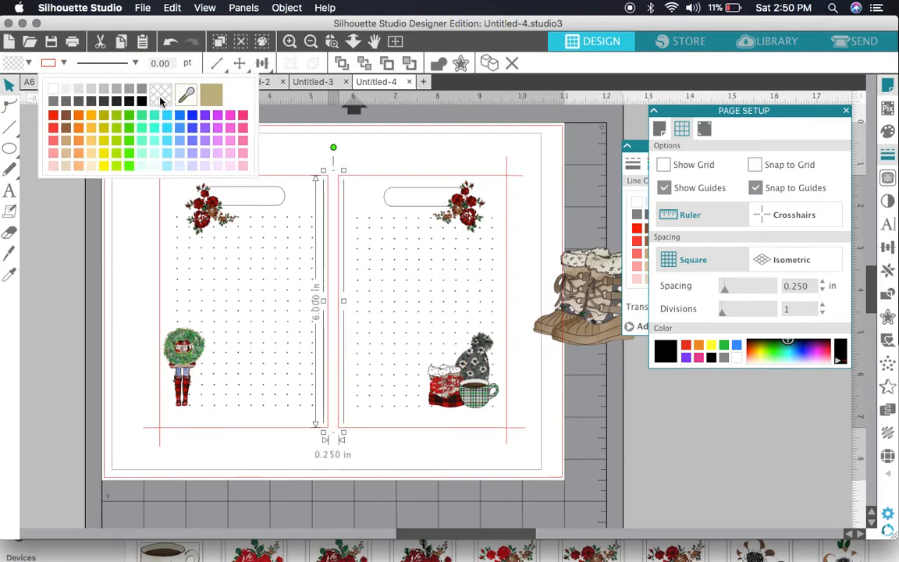
{"action": "left_click", "coordinate": [274, 154]}
{"action": "left_click", "coordinate": [295, 175]}
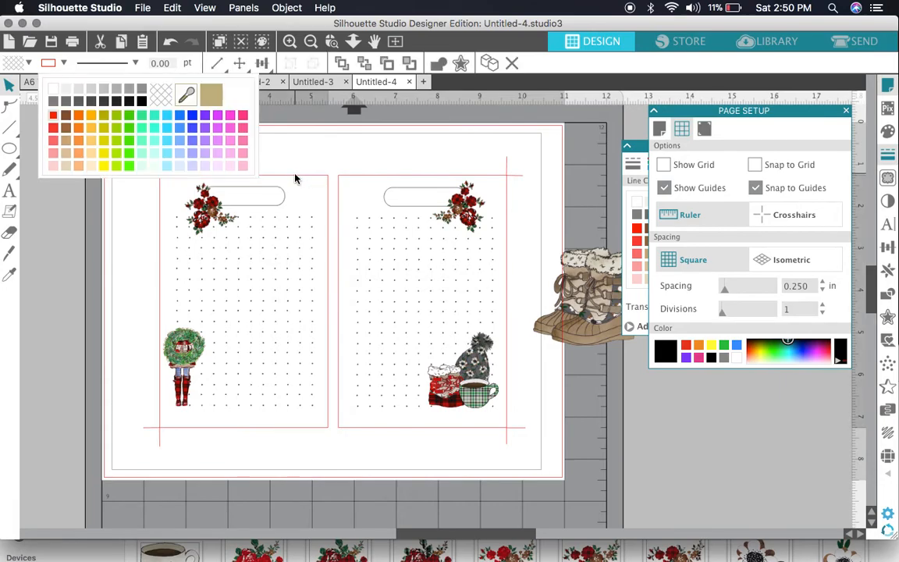
{"action": "left_click", "coordinate": [64, 64]}
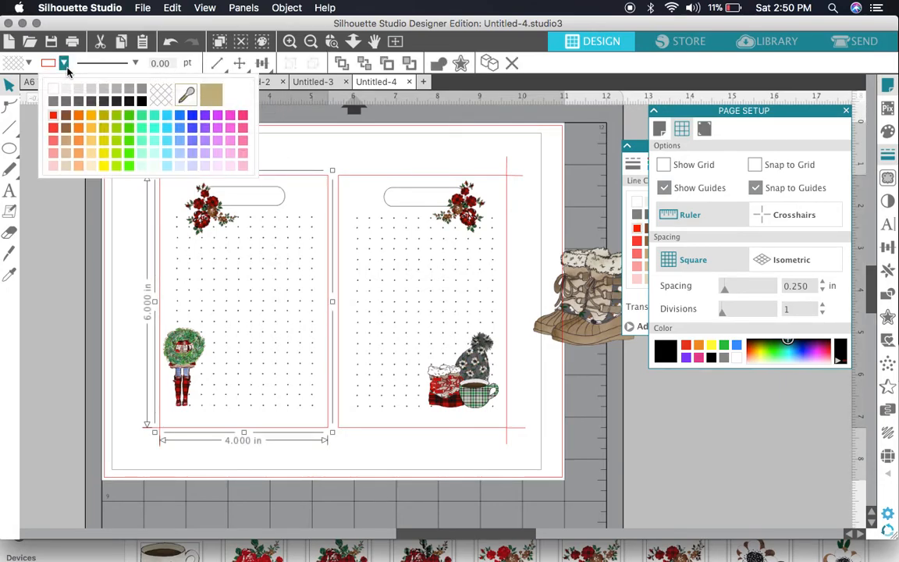
{"action": "left_click", "coordinate": [354, 176]}
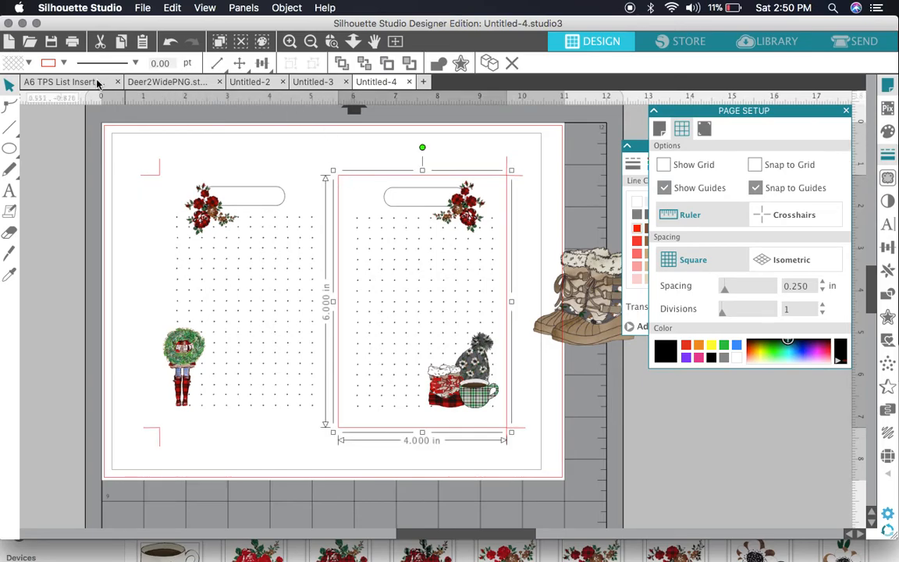
{"action": "left_click", "coordinate": [64, 64]}
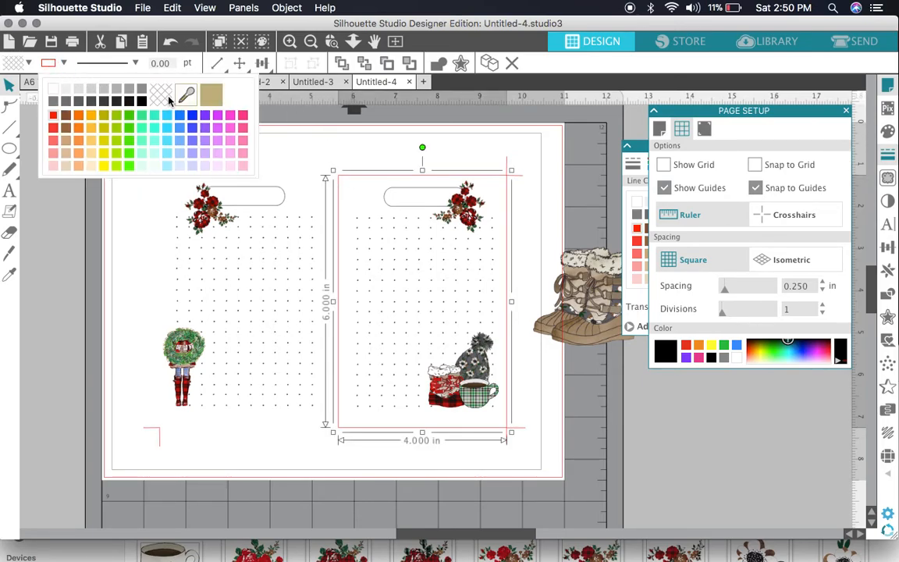
{"action": "left_click", "coordinate": [329, 145]}
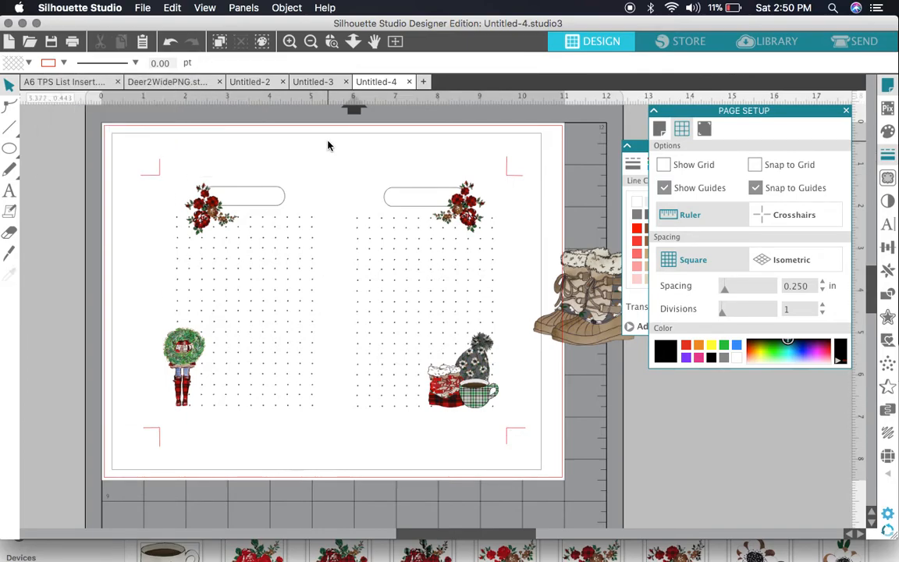